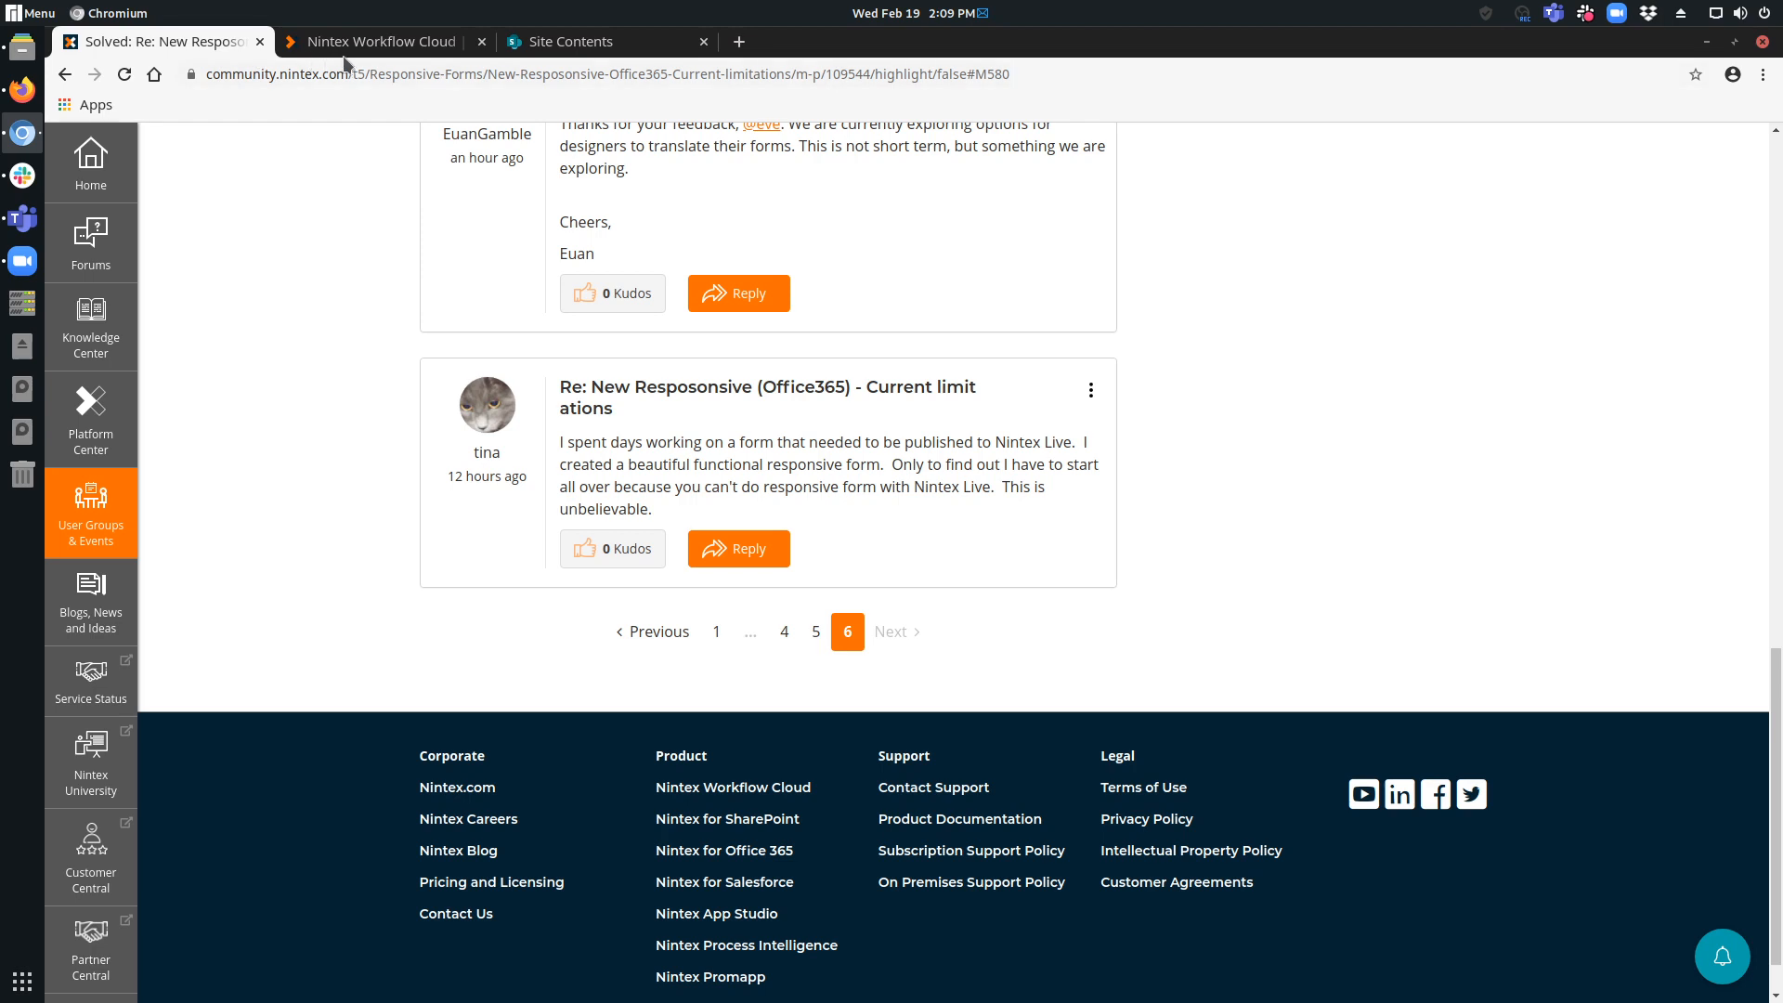
Switch to the SharePoint site contents and open Simple List.
left_click(561, 42)
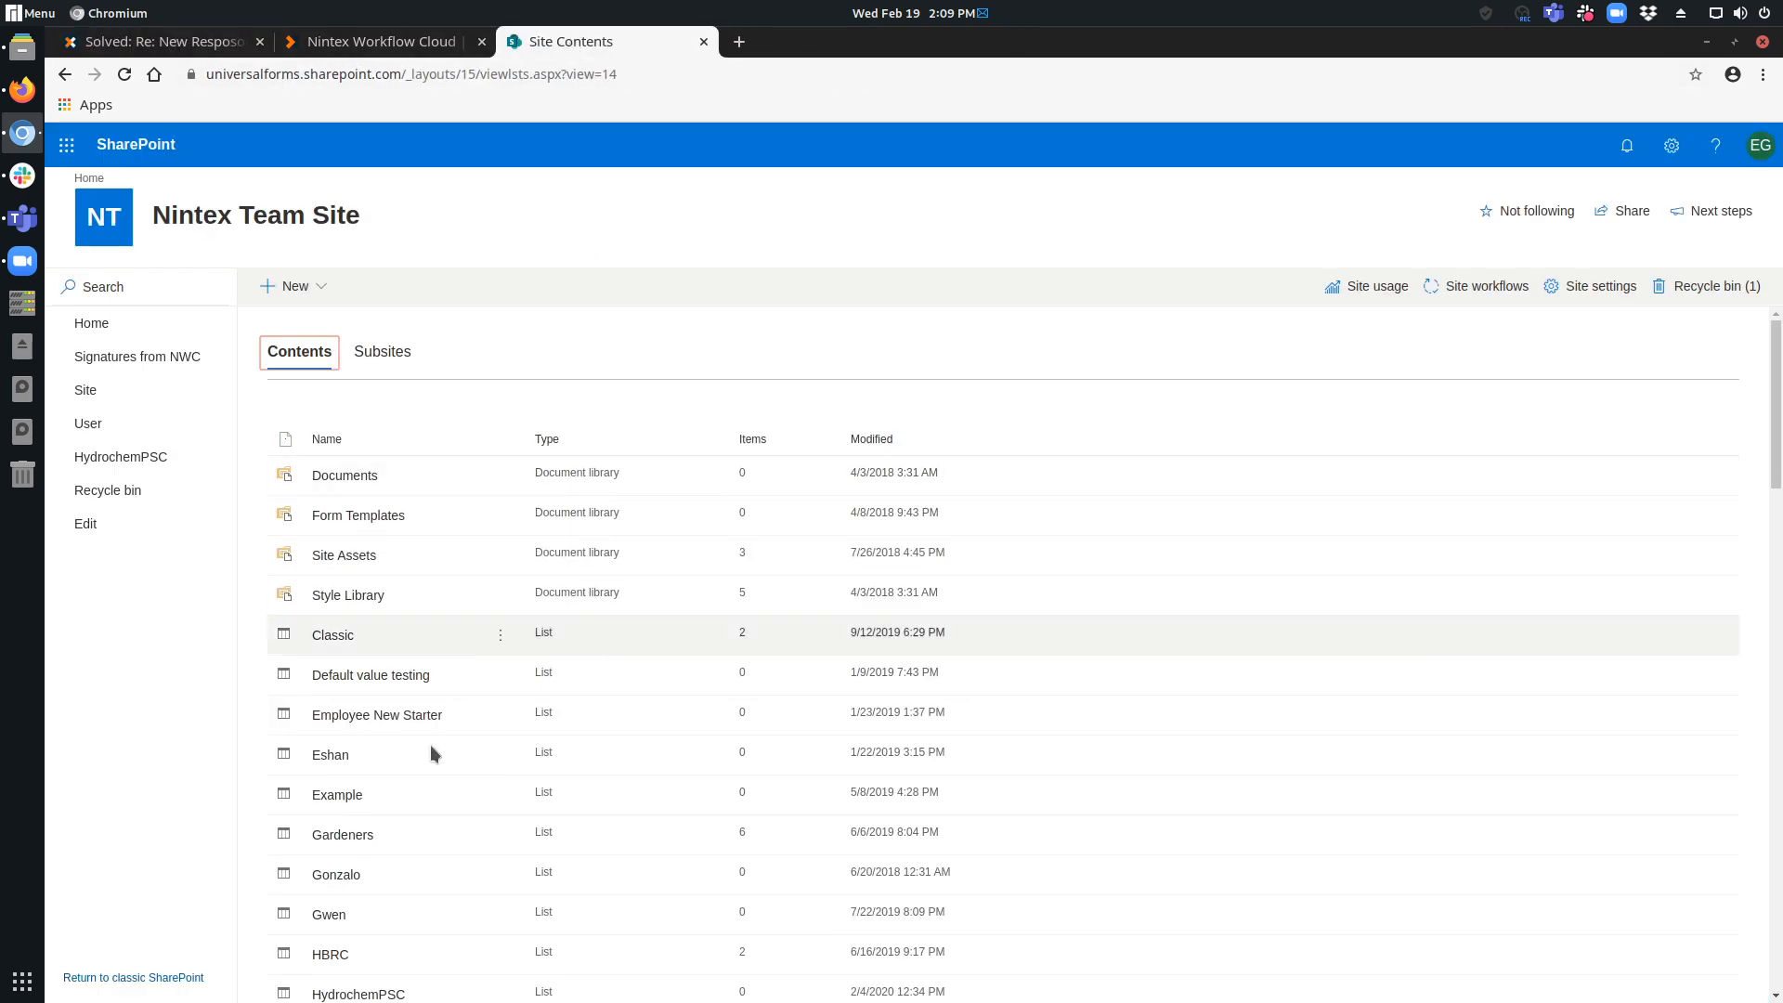
scroll(382, 778, "down", 3)
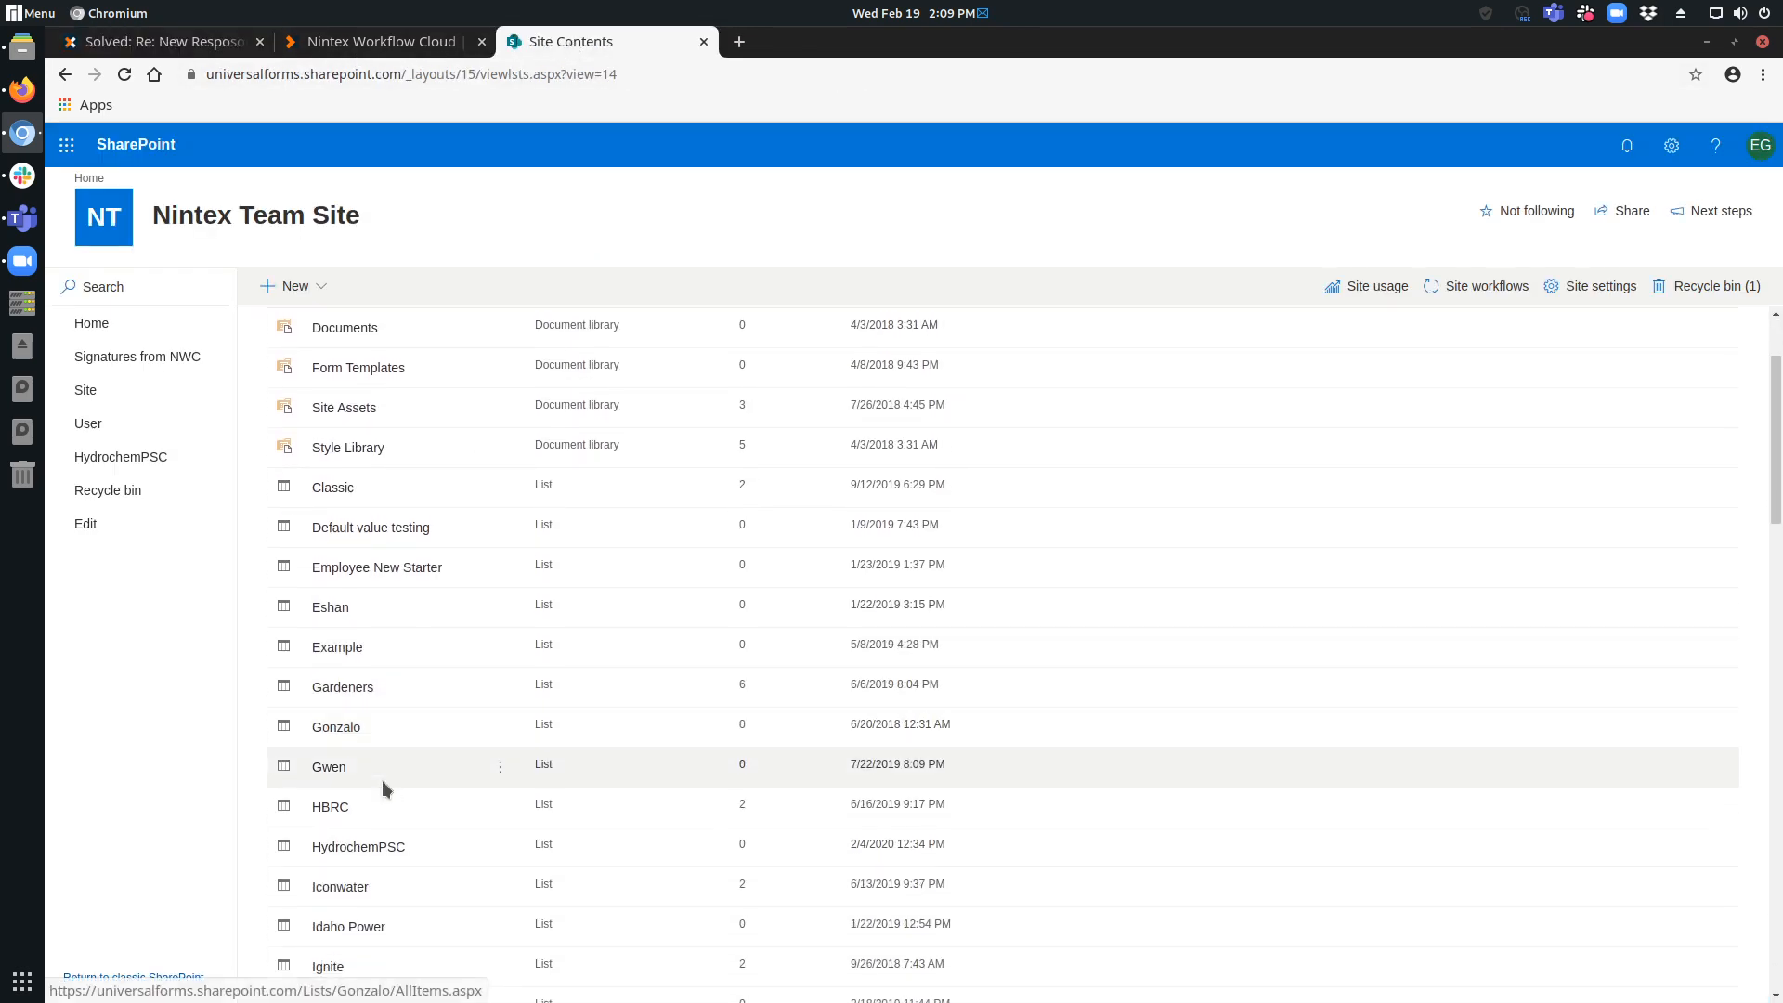
scroll(379, 817, "down", 7)
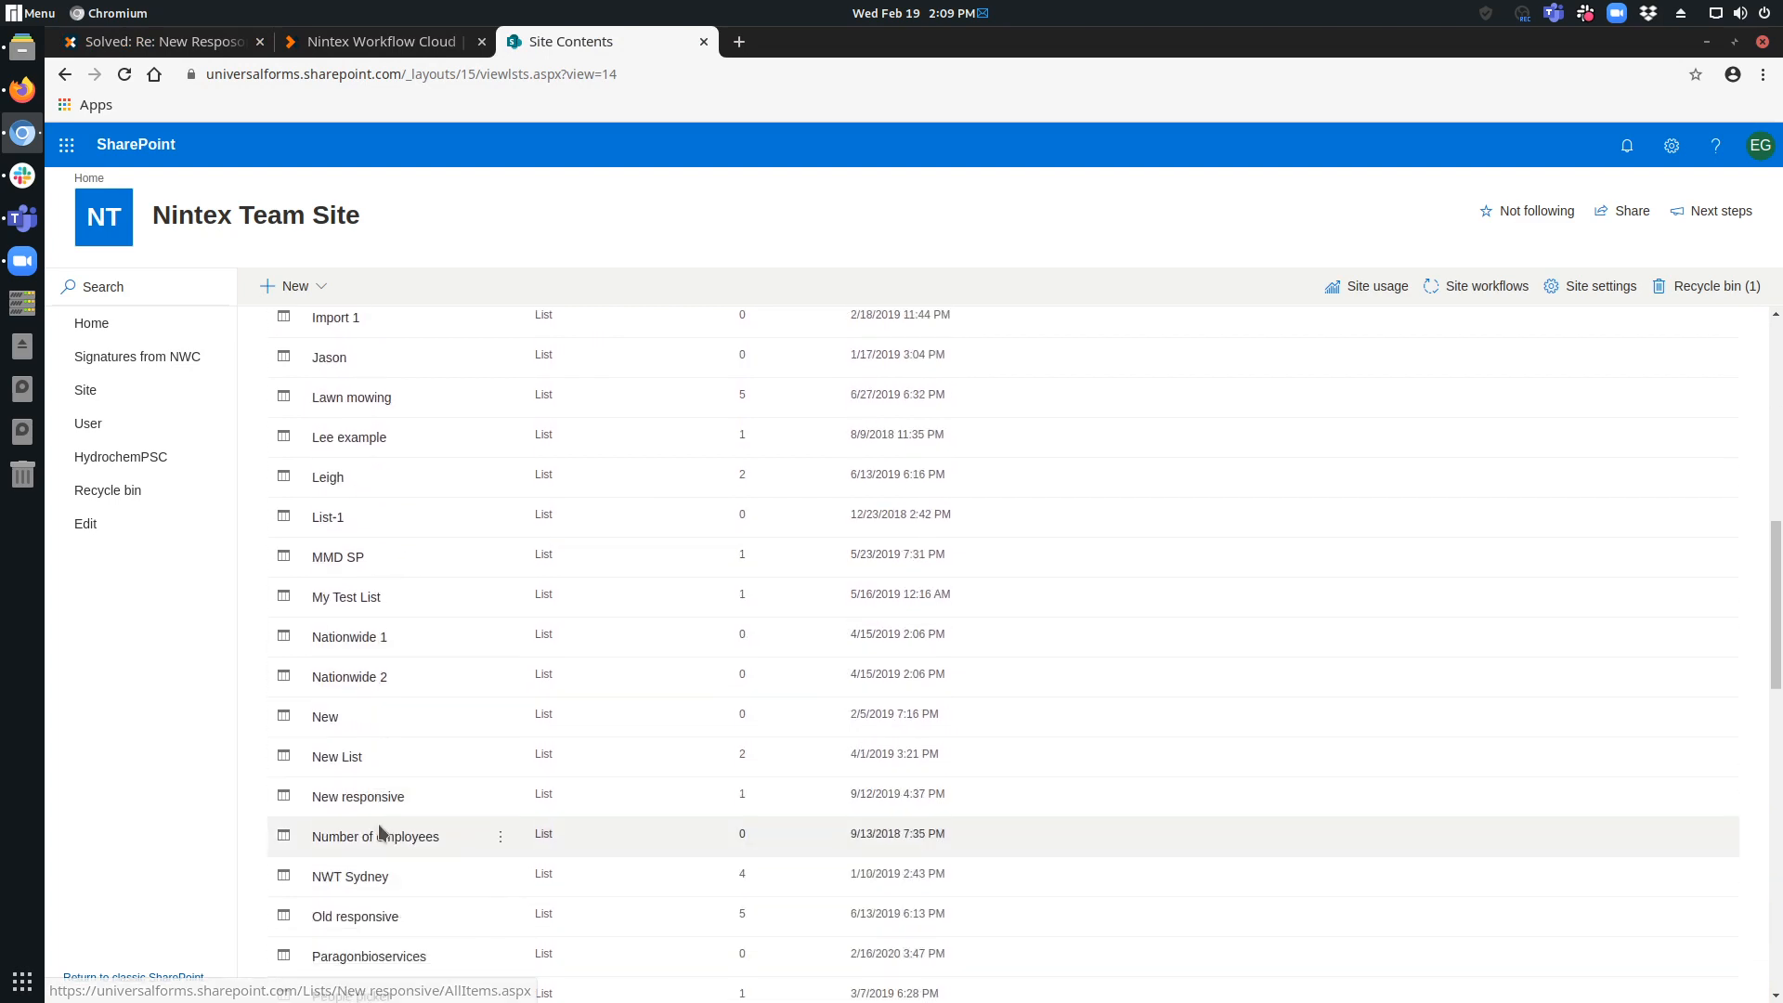
scroll(377, 832, "down", 3)
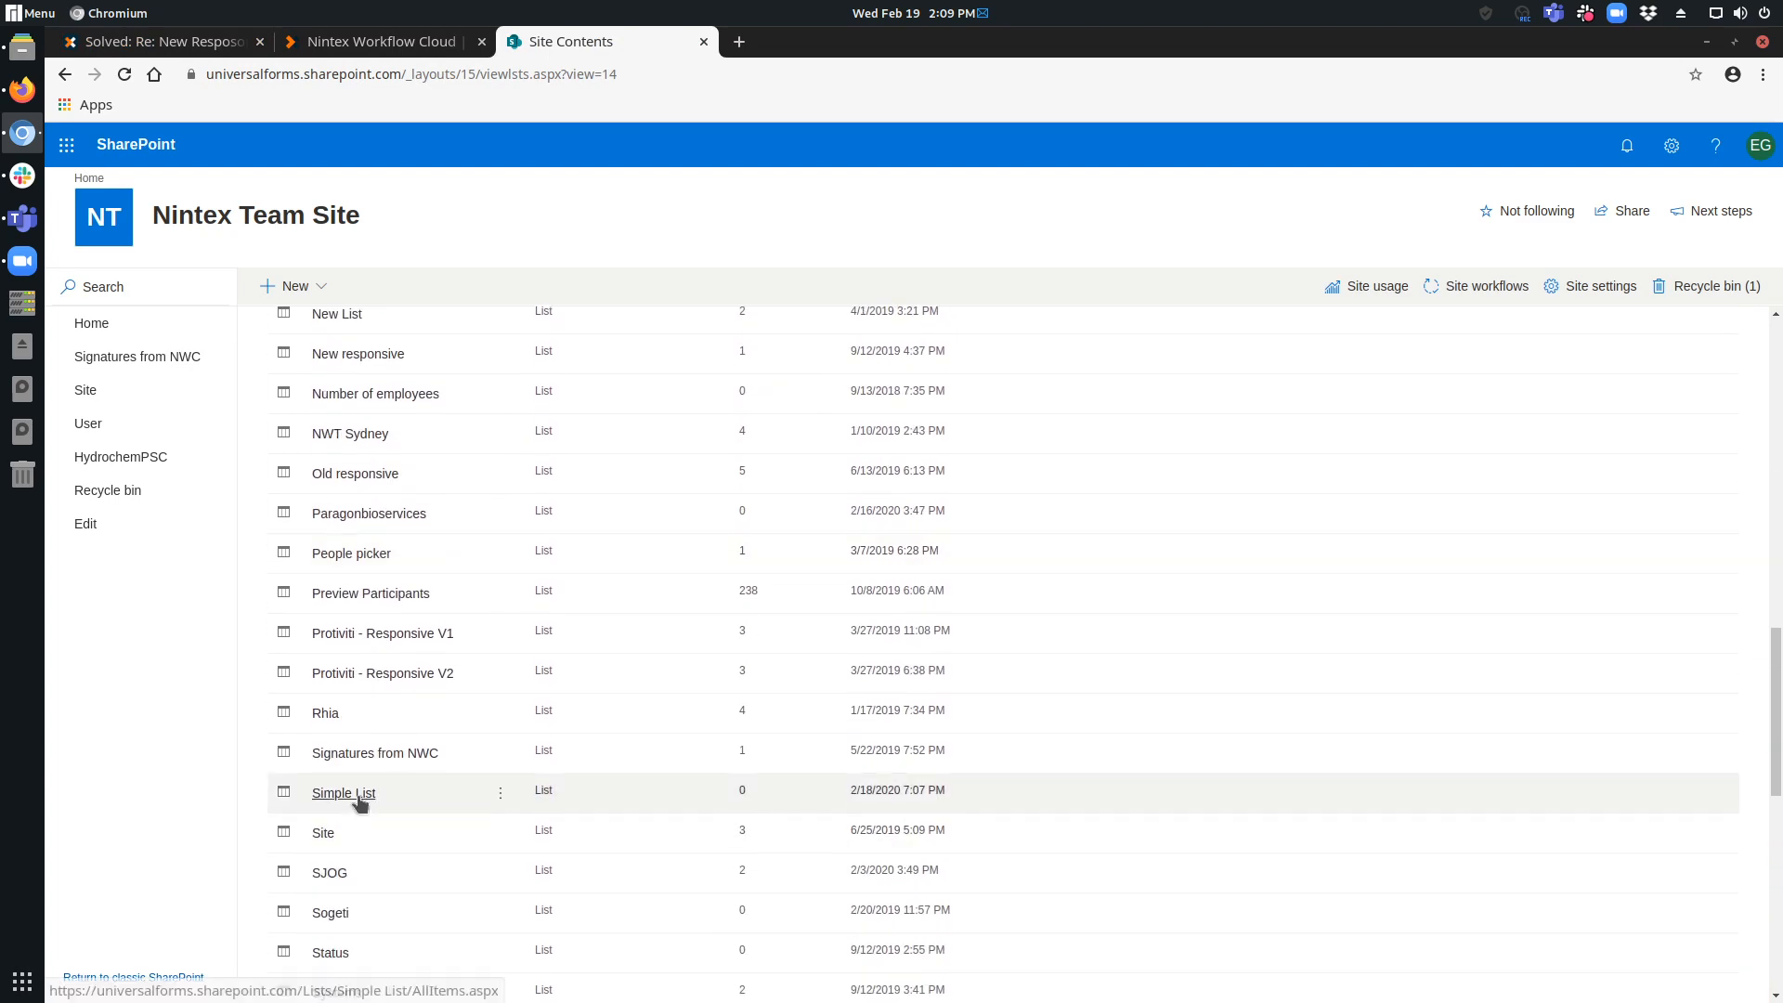
left_click(360, 799)
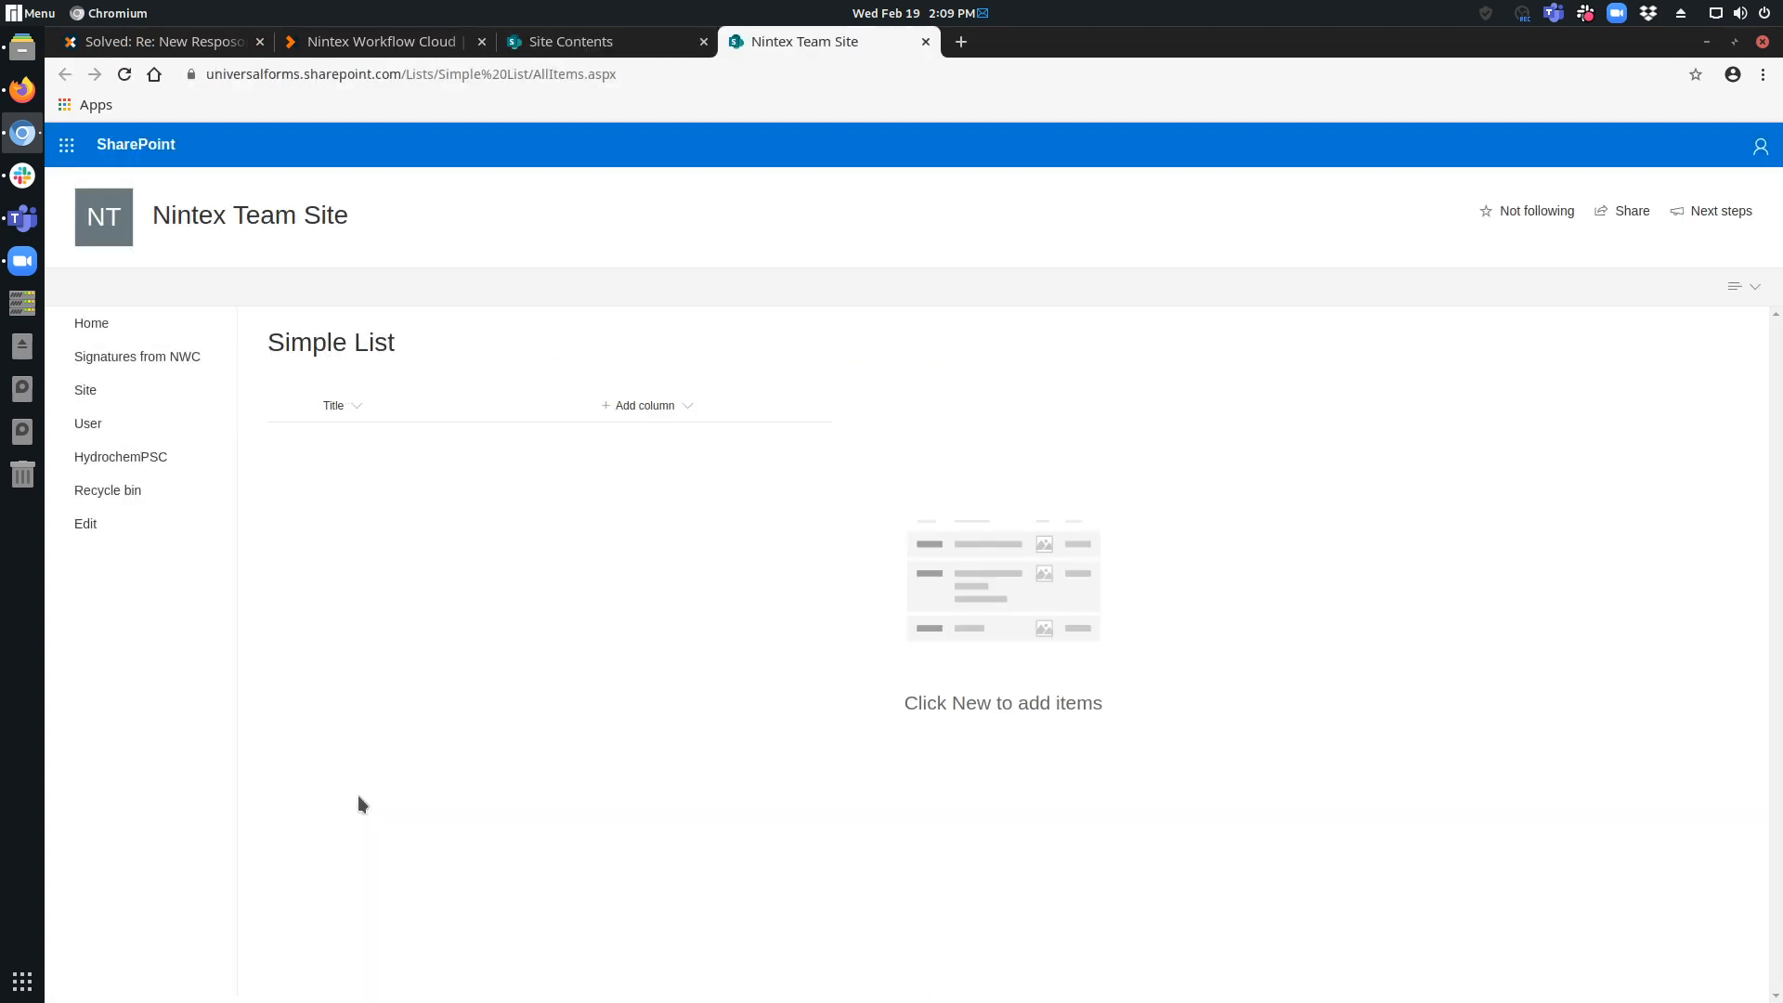
Add a single line of text column named Email to Simple List.
left_click(692, 414)
left_click(729, 442)
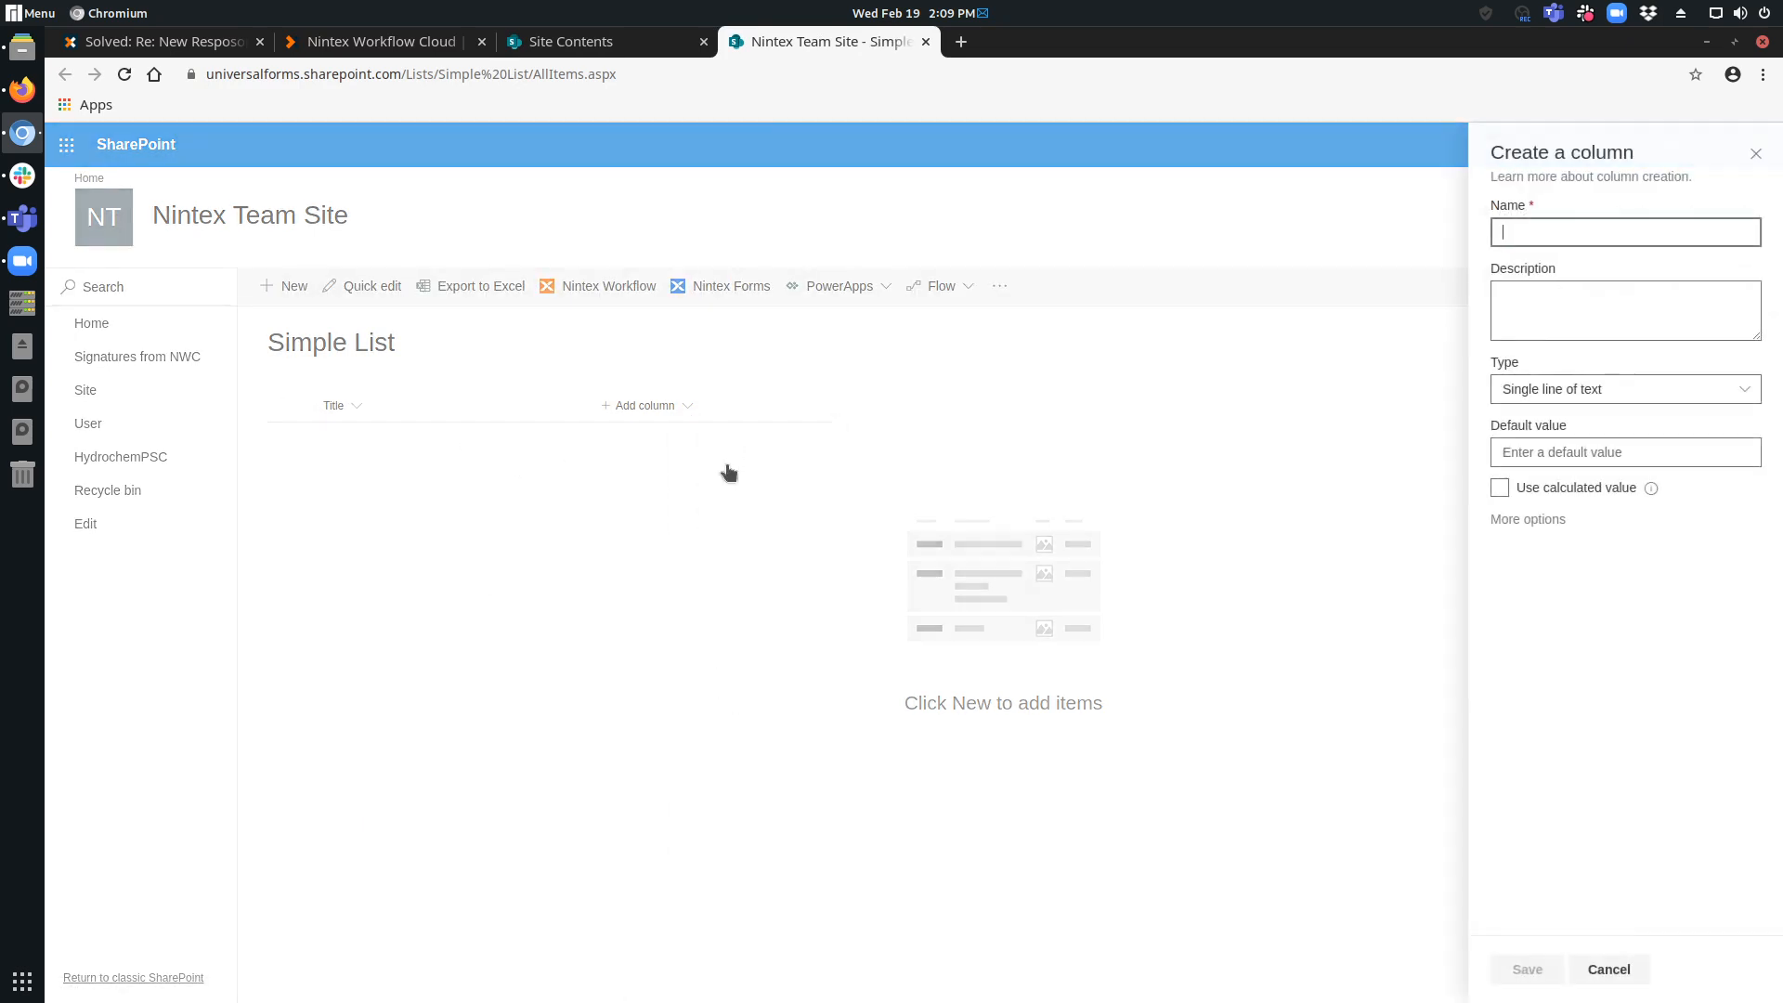
type("Email")
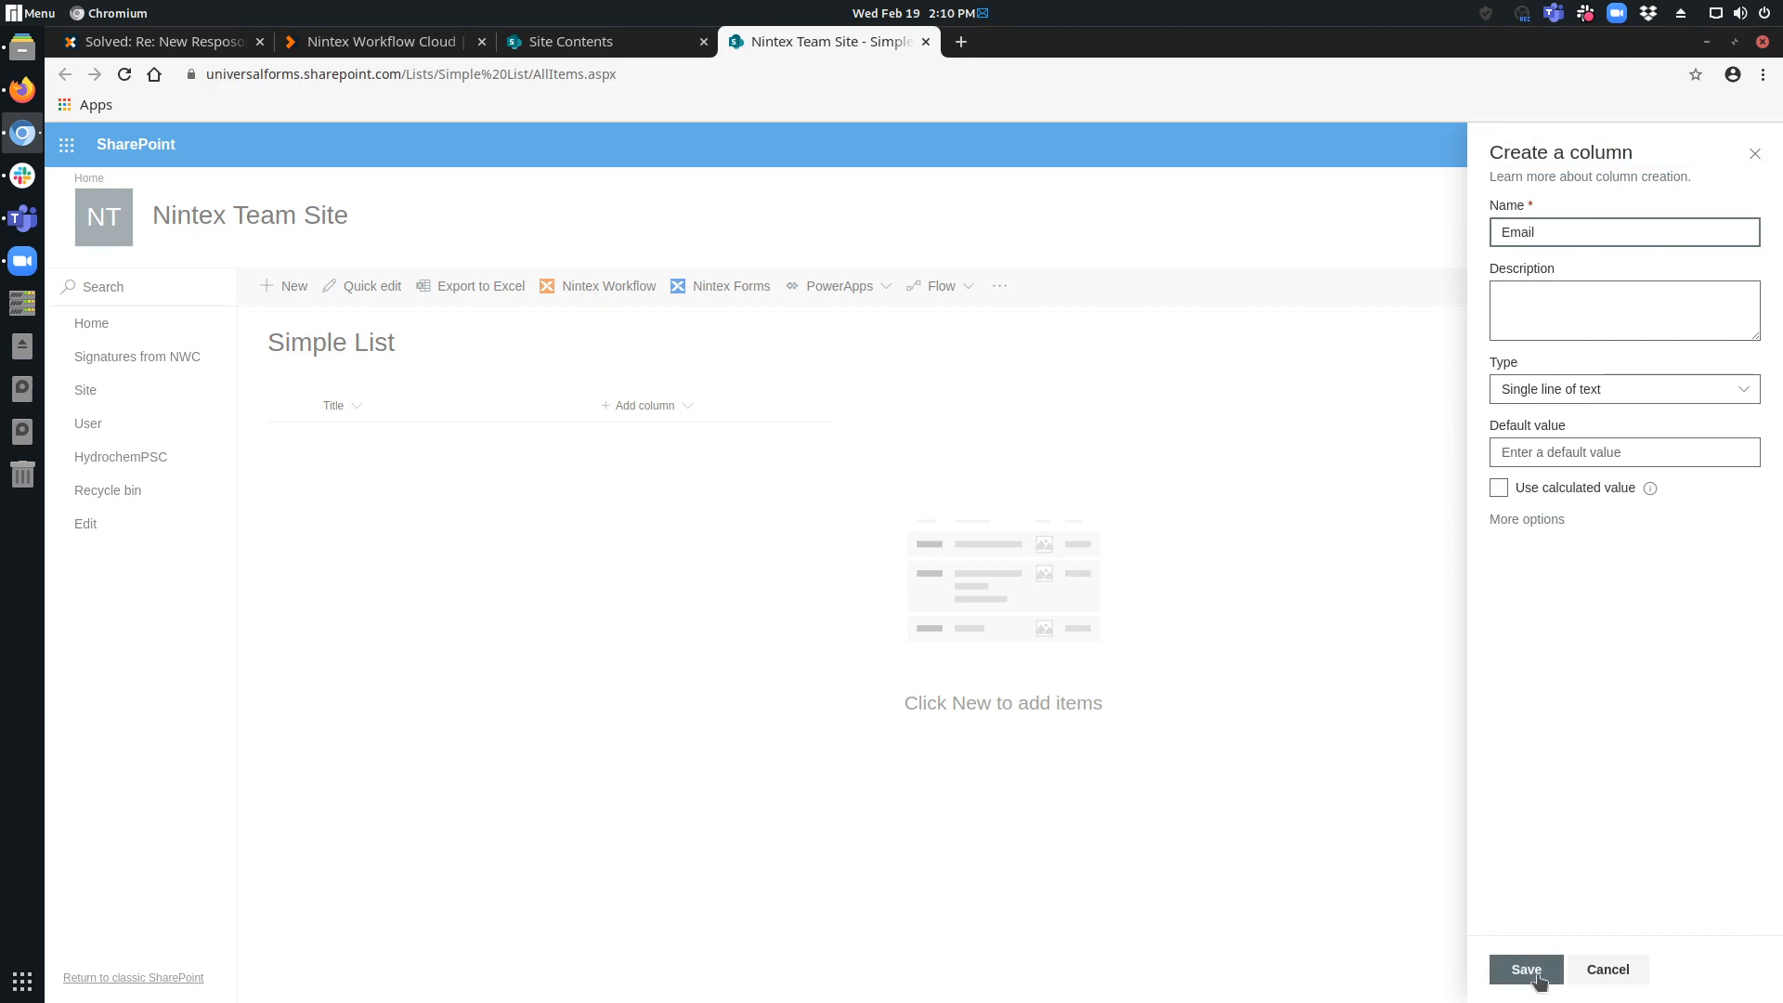
left_click(1526, 969)
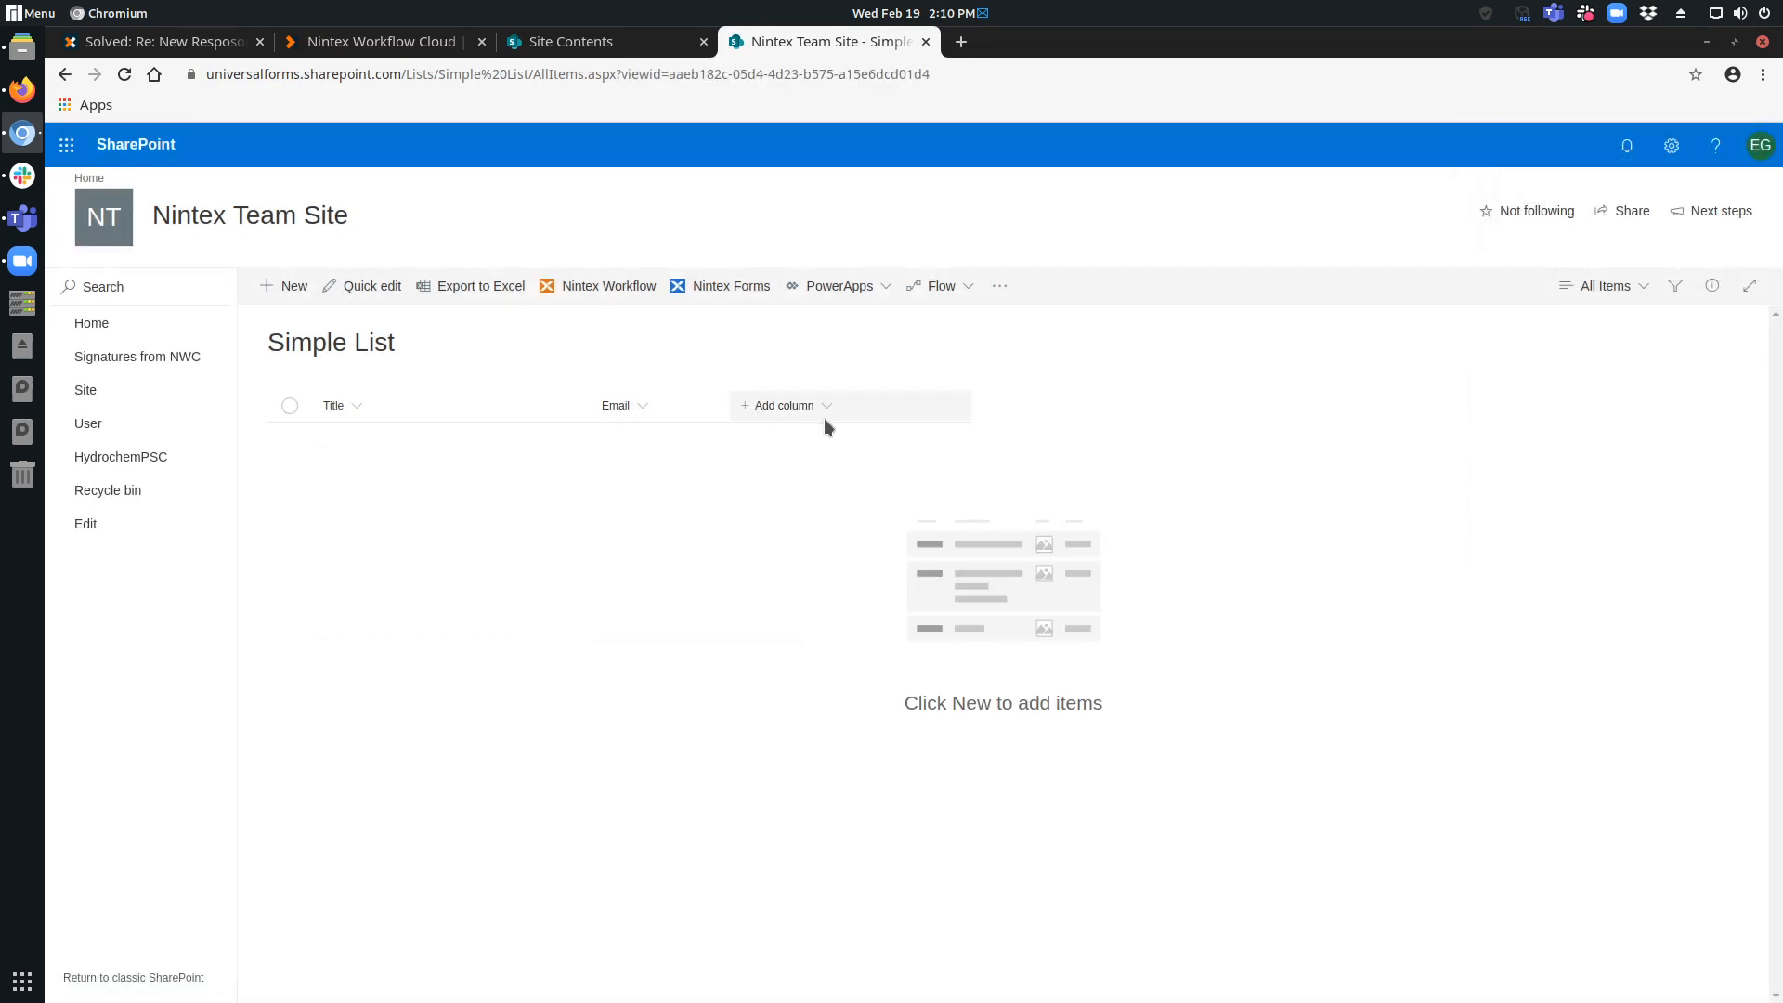
Add a second single line of text column named Currency to the list.
left_click(826, 406)
left_click(839, 437)
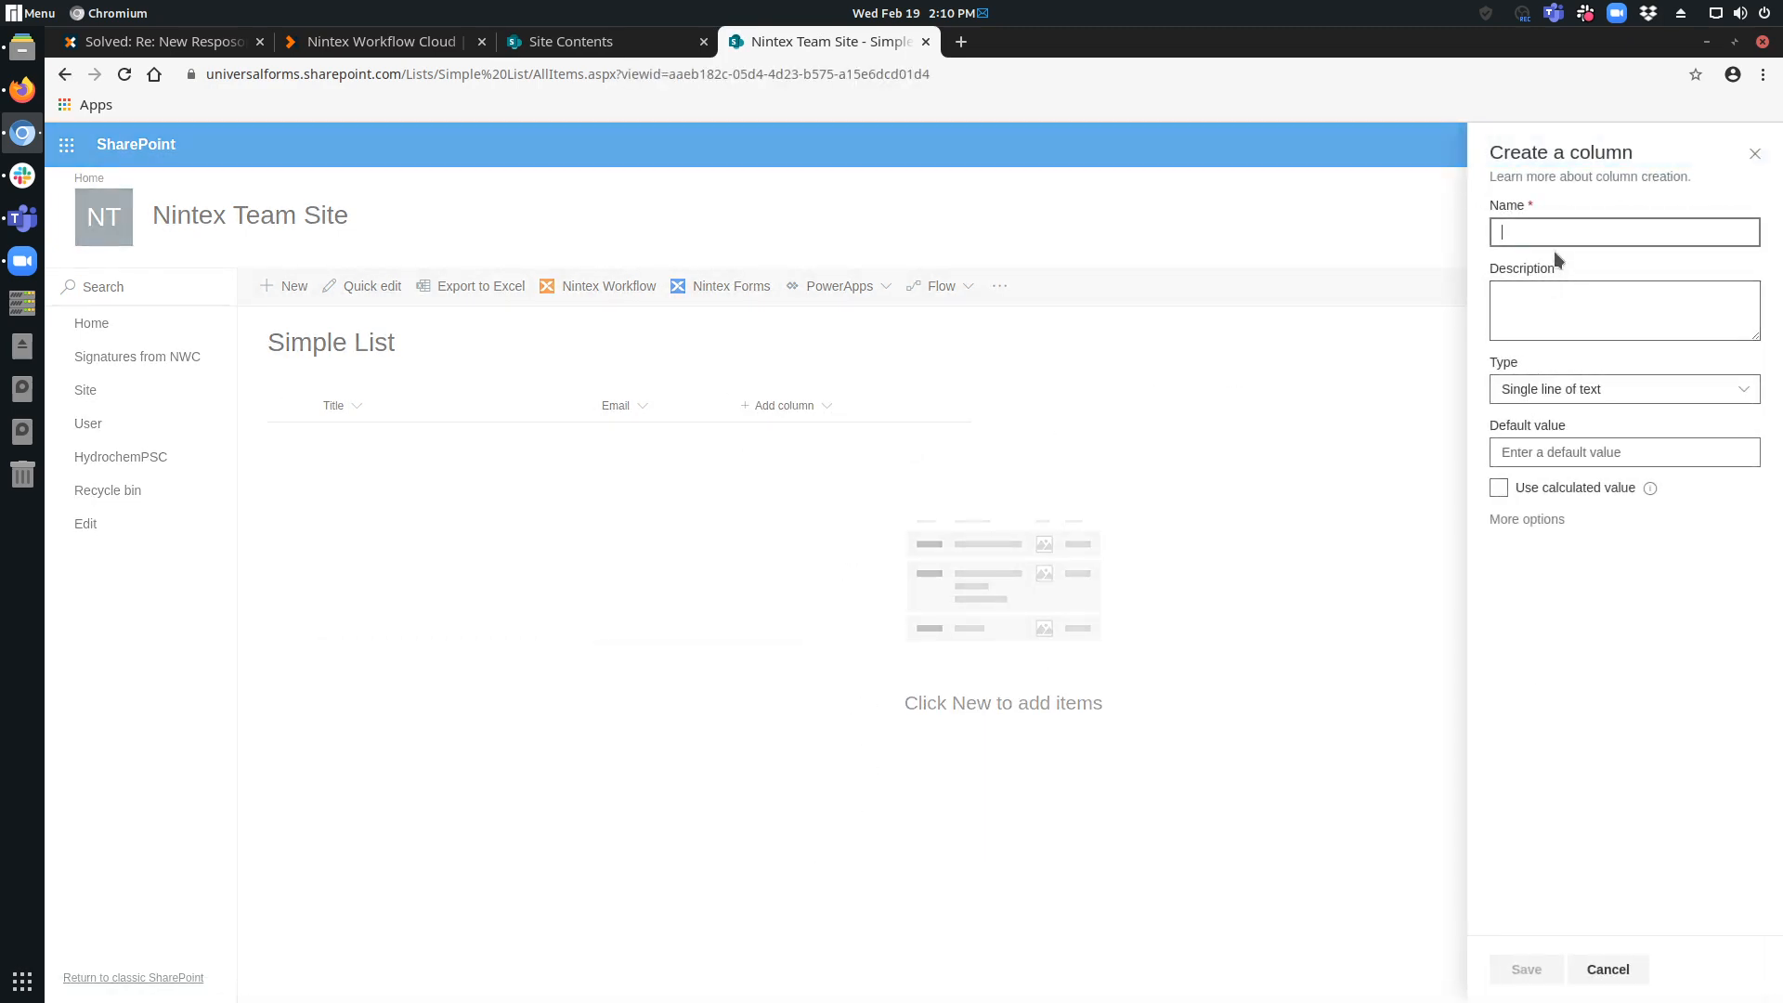
type("Currency")
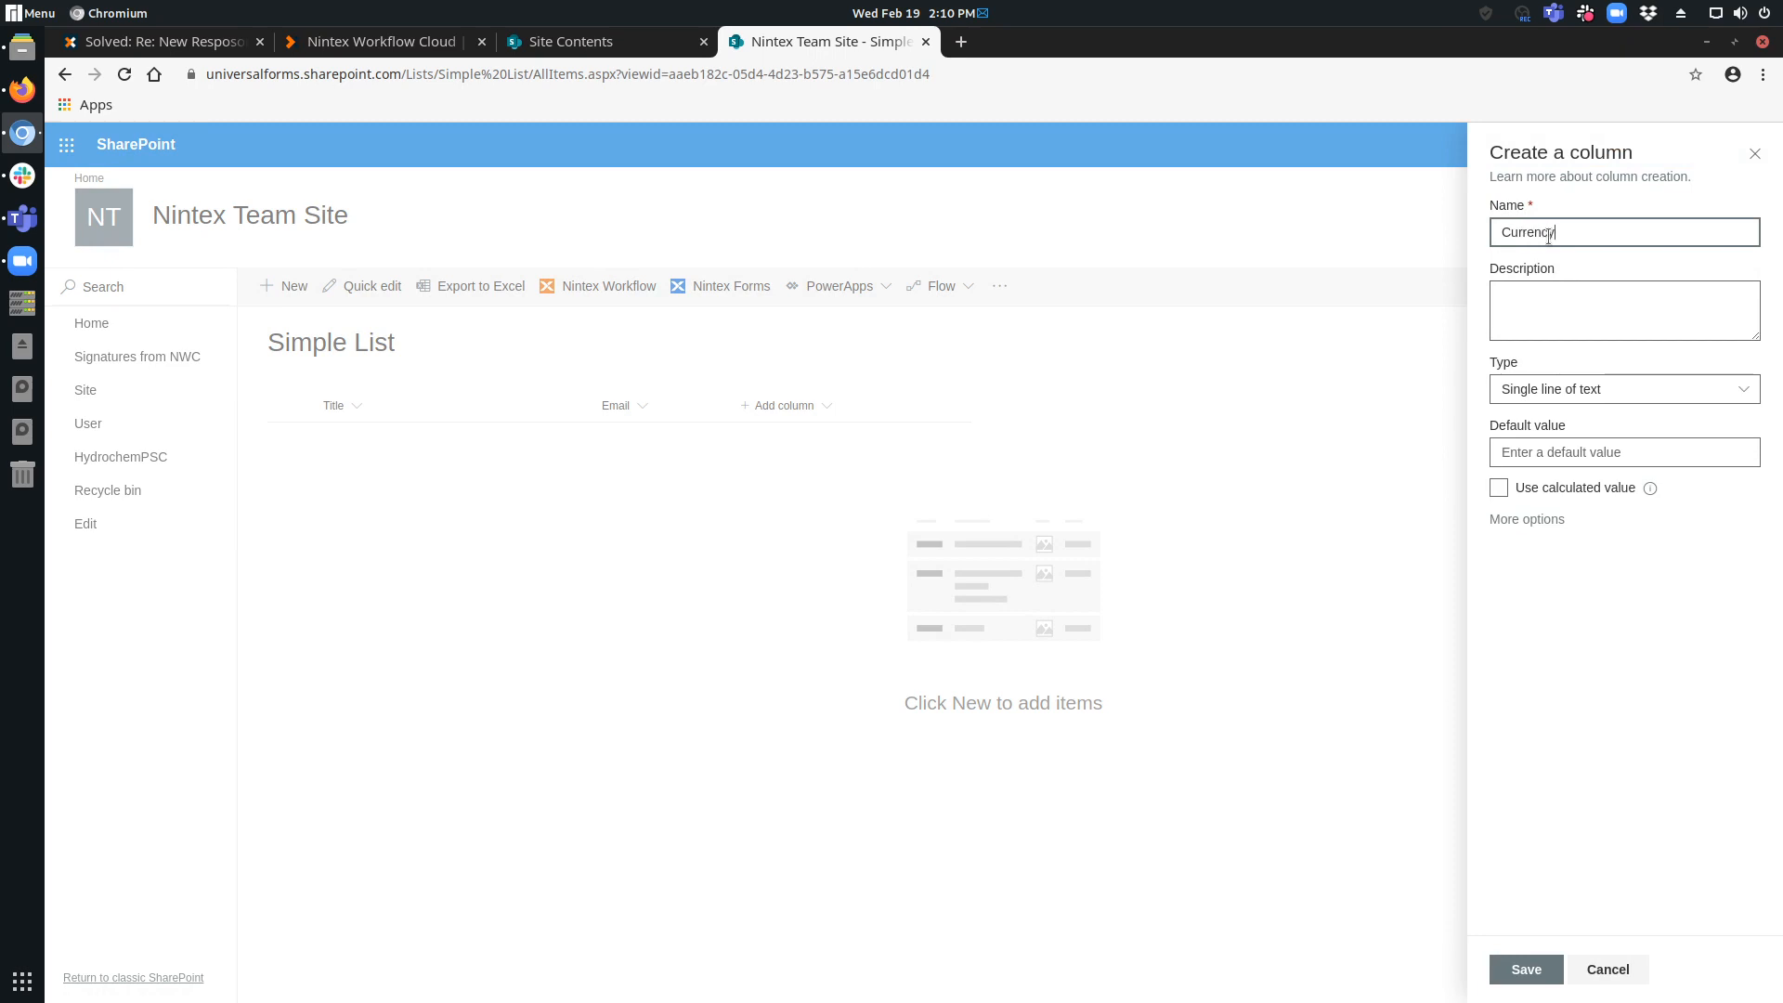
left_click(1525, 969)
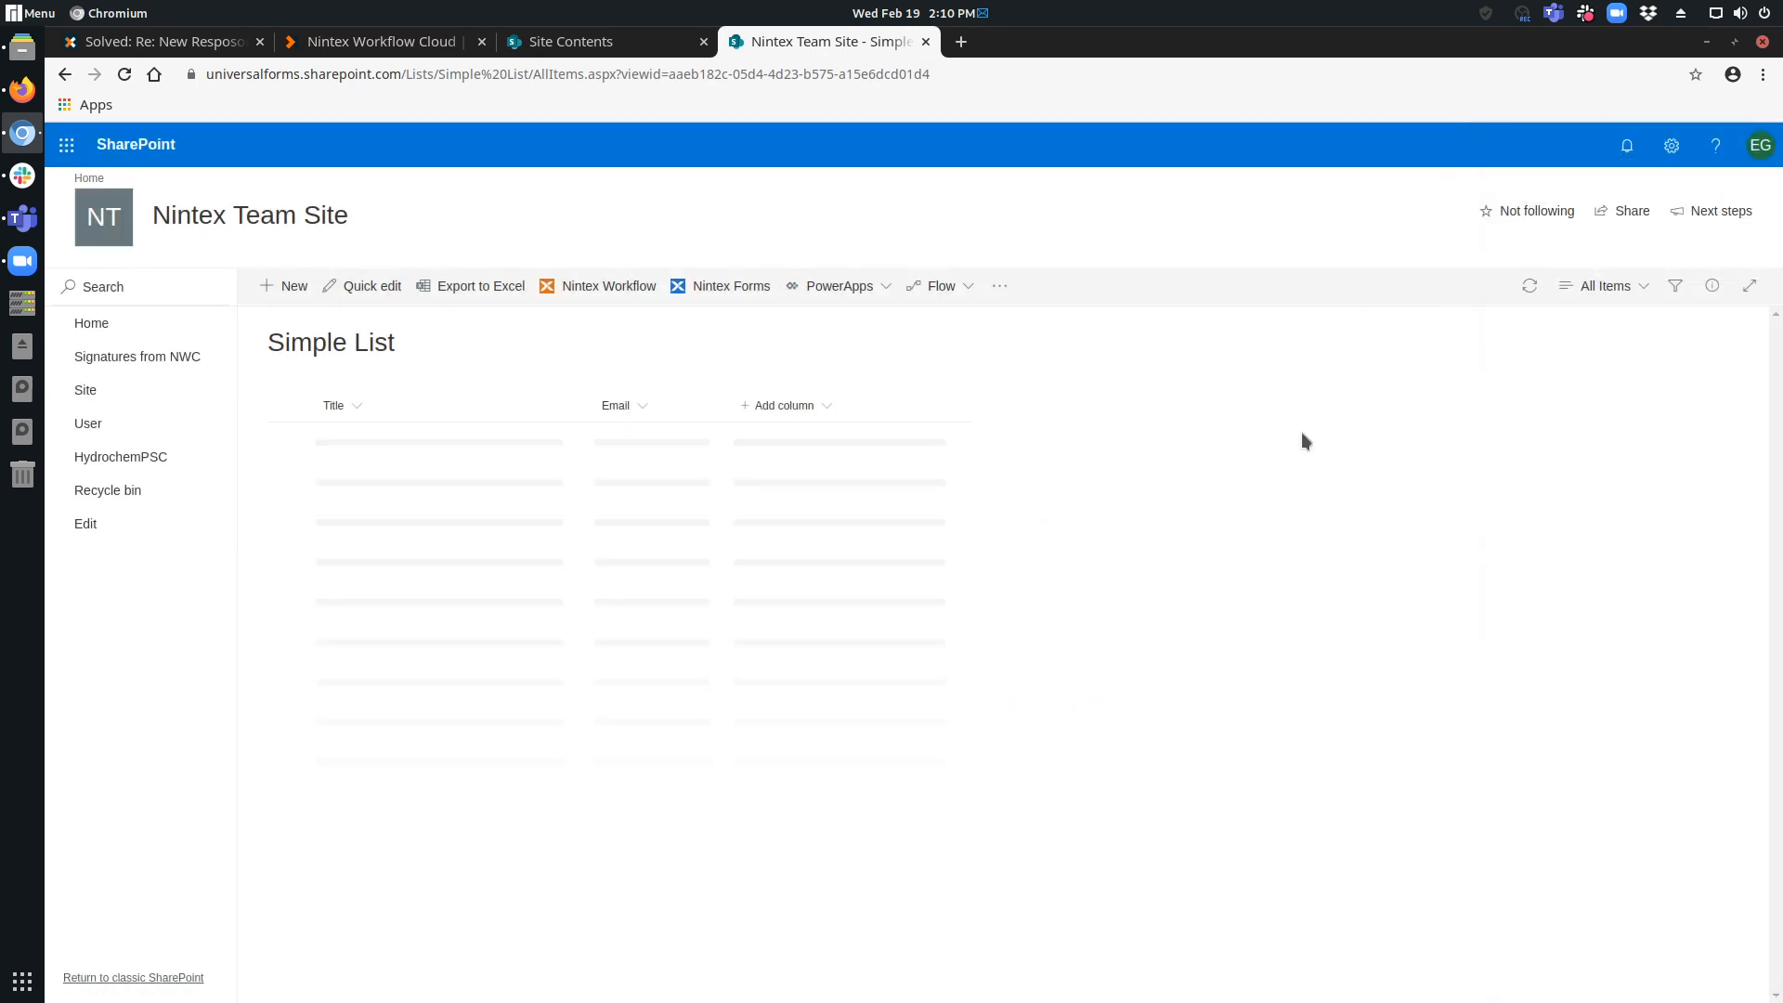
Switch to Nintex Workflow Cloud and create a workflow that starts from a form accessible to anyone with the form URL.
left_click(390, 42)
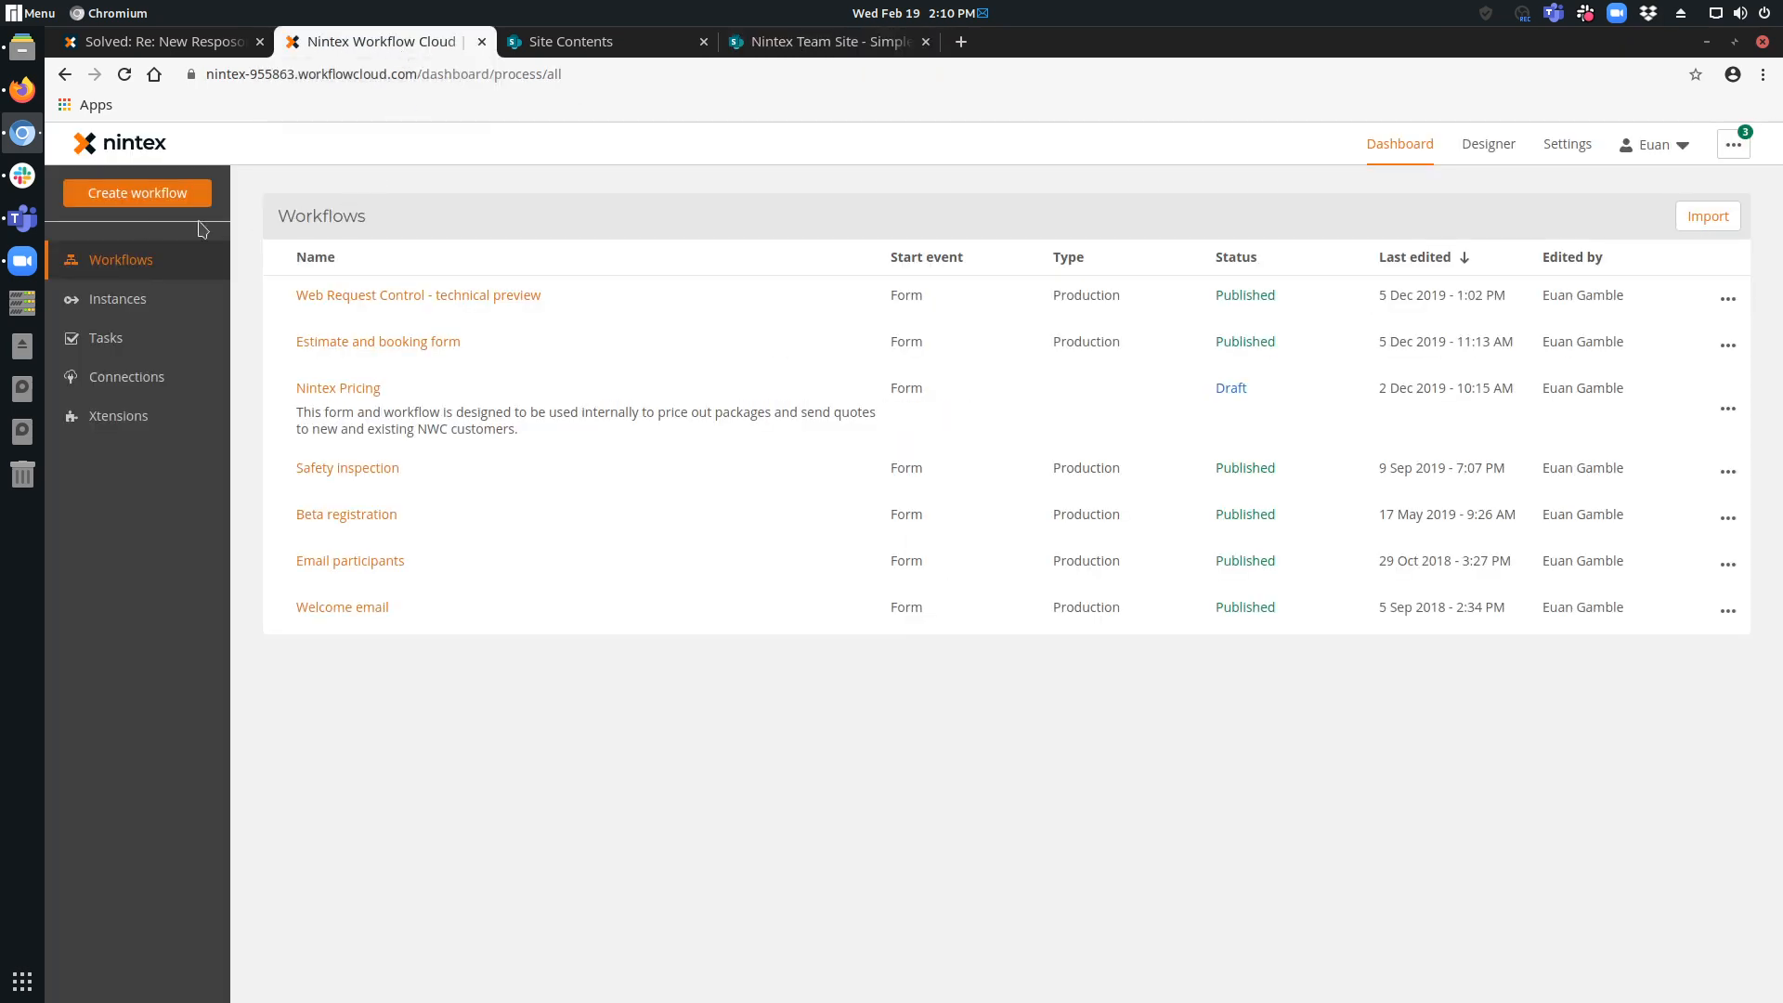
left_click(137, 199)
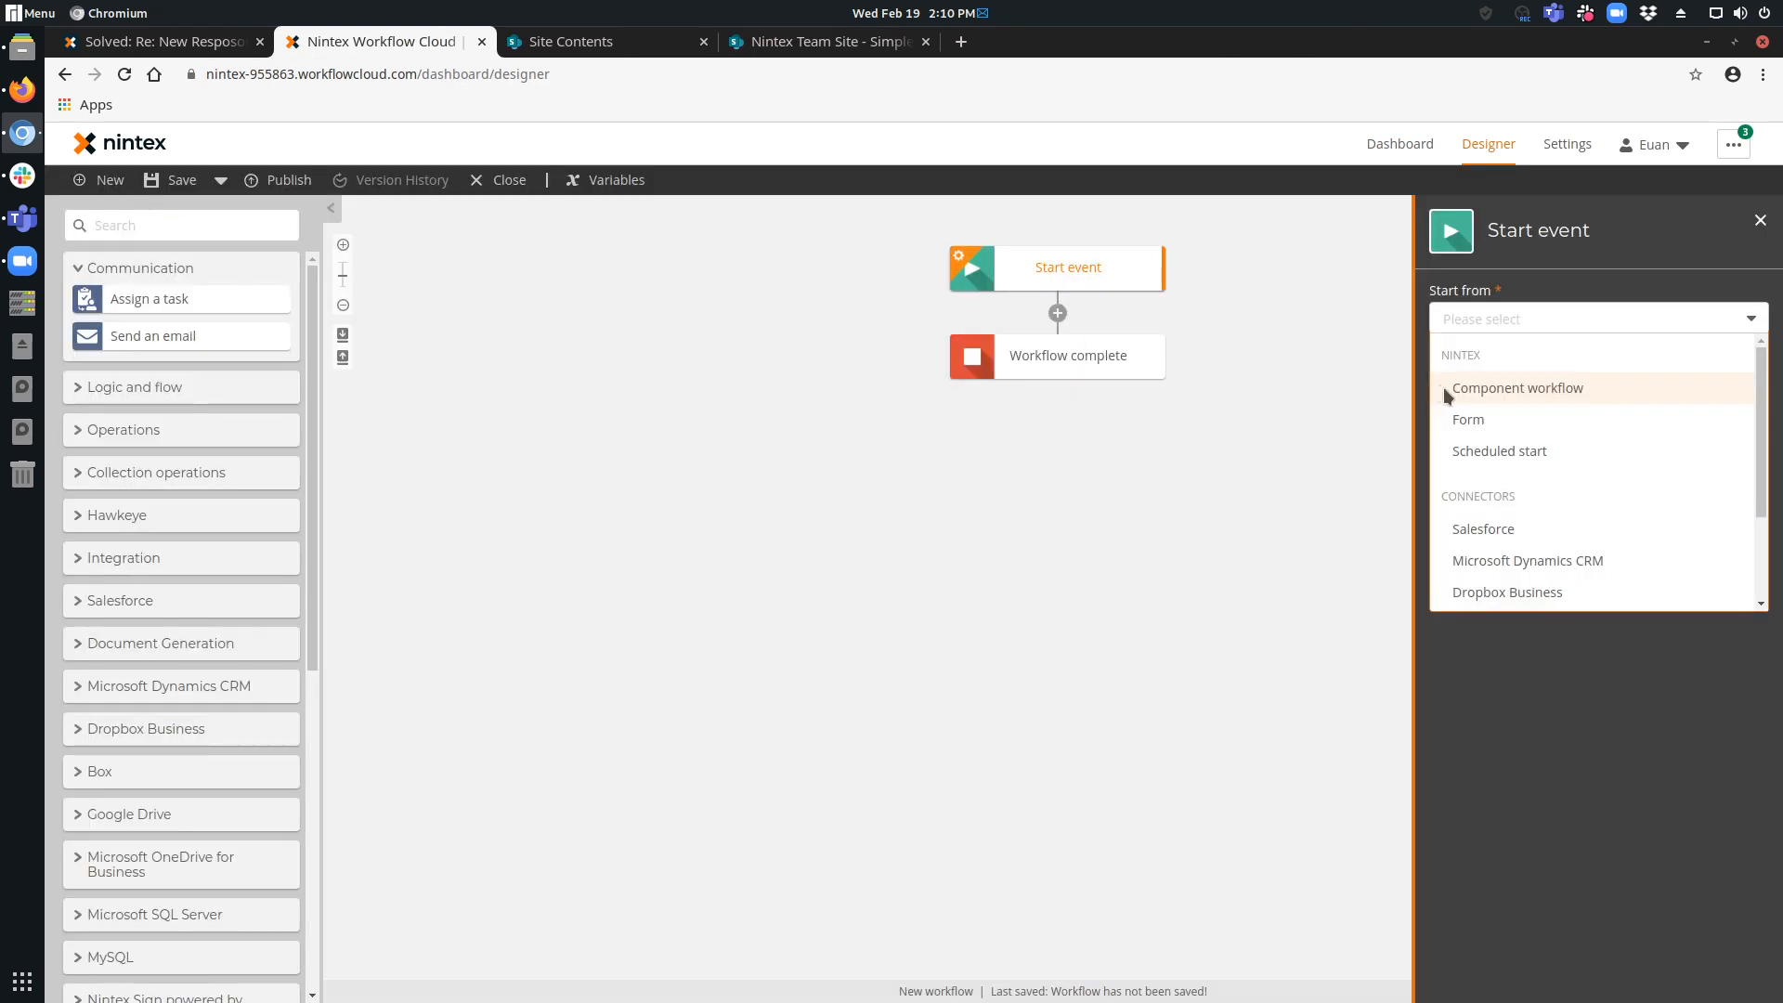
left_click(1469, 419)
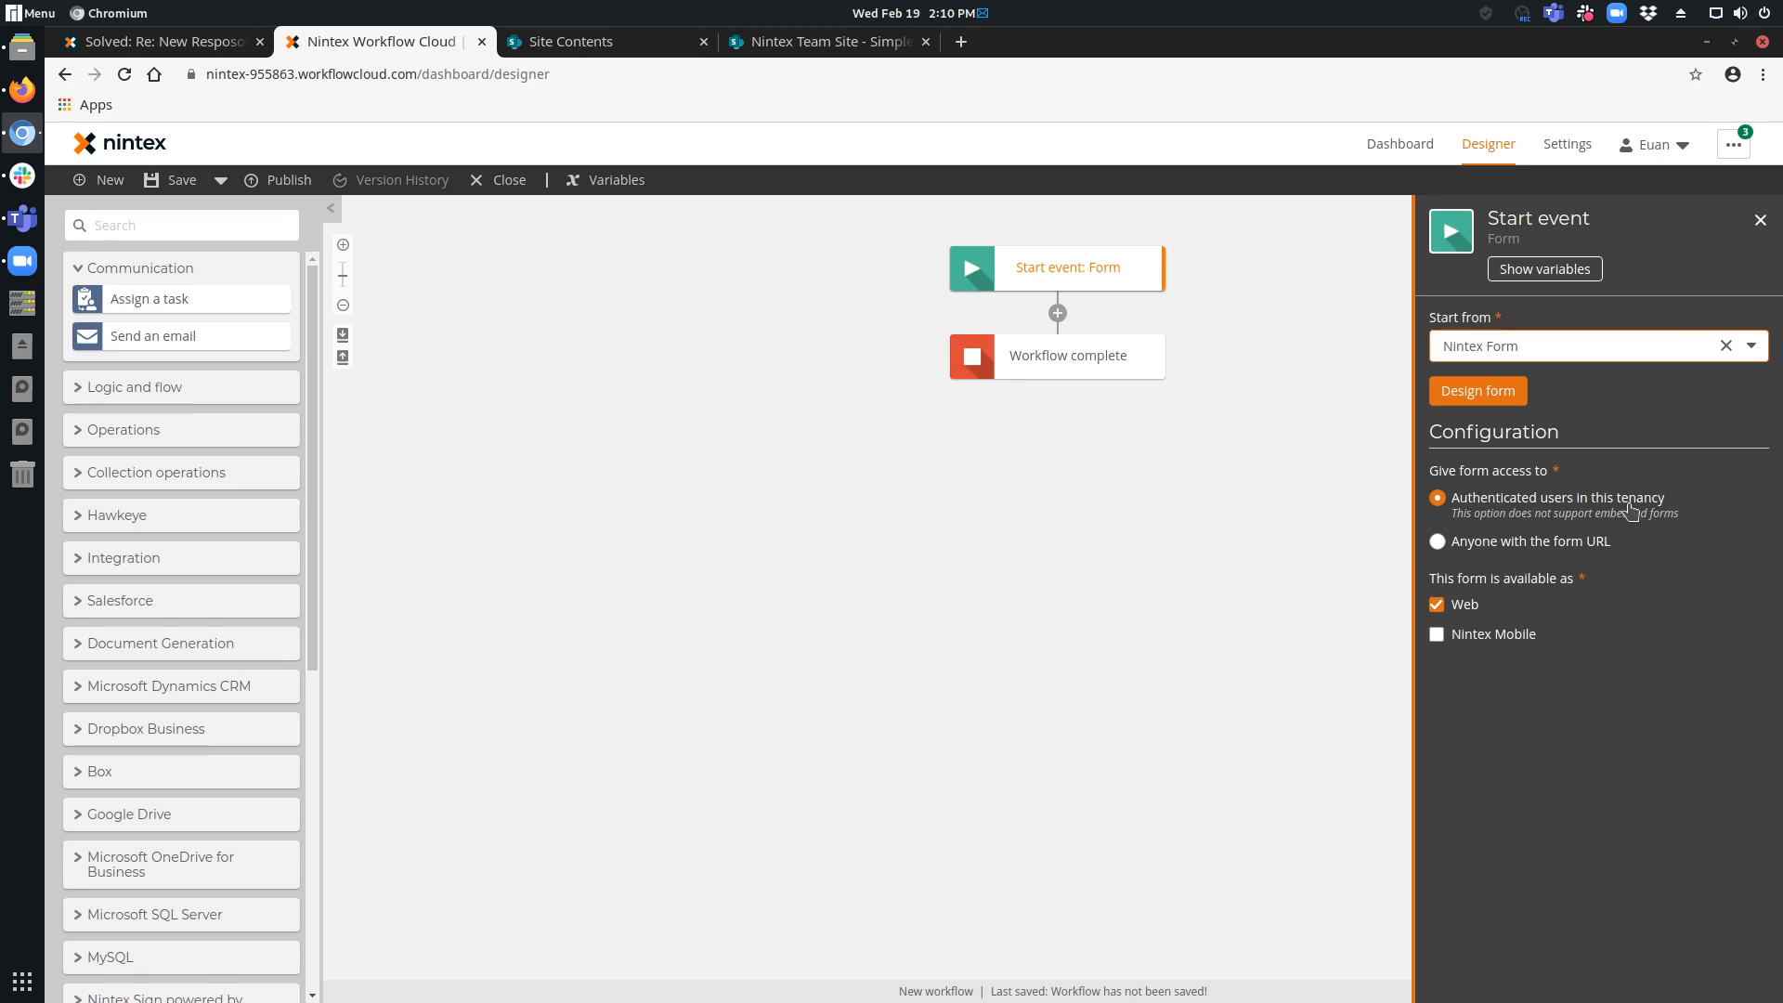
left_click(1575, 546)
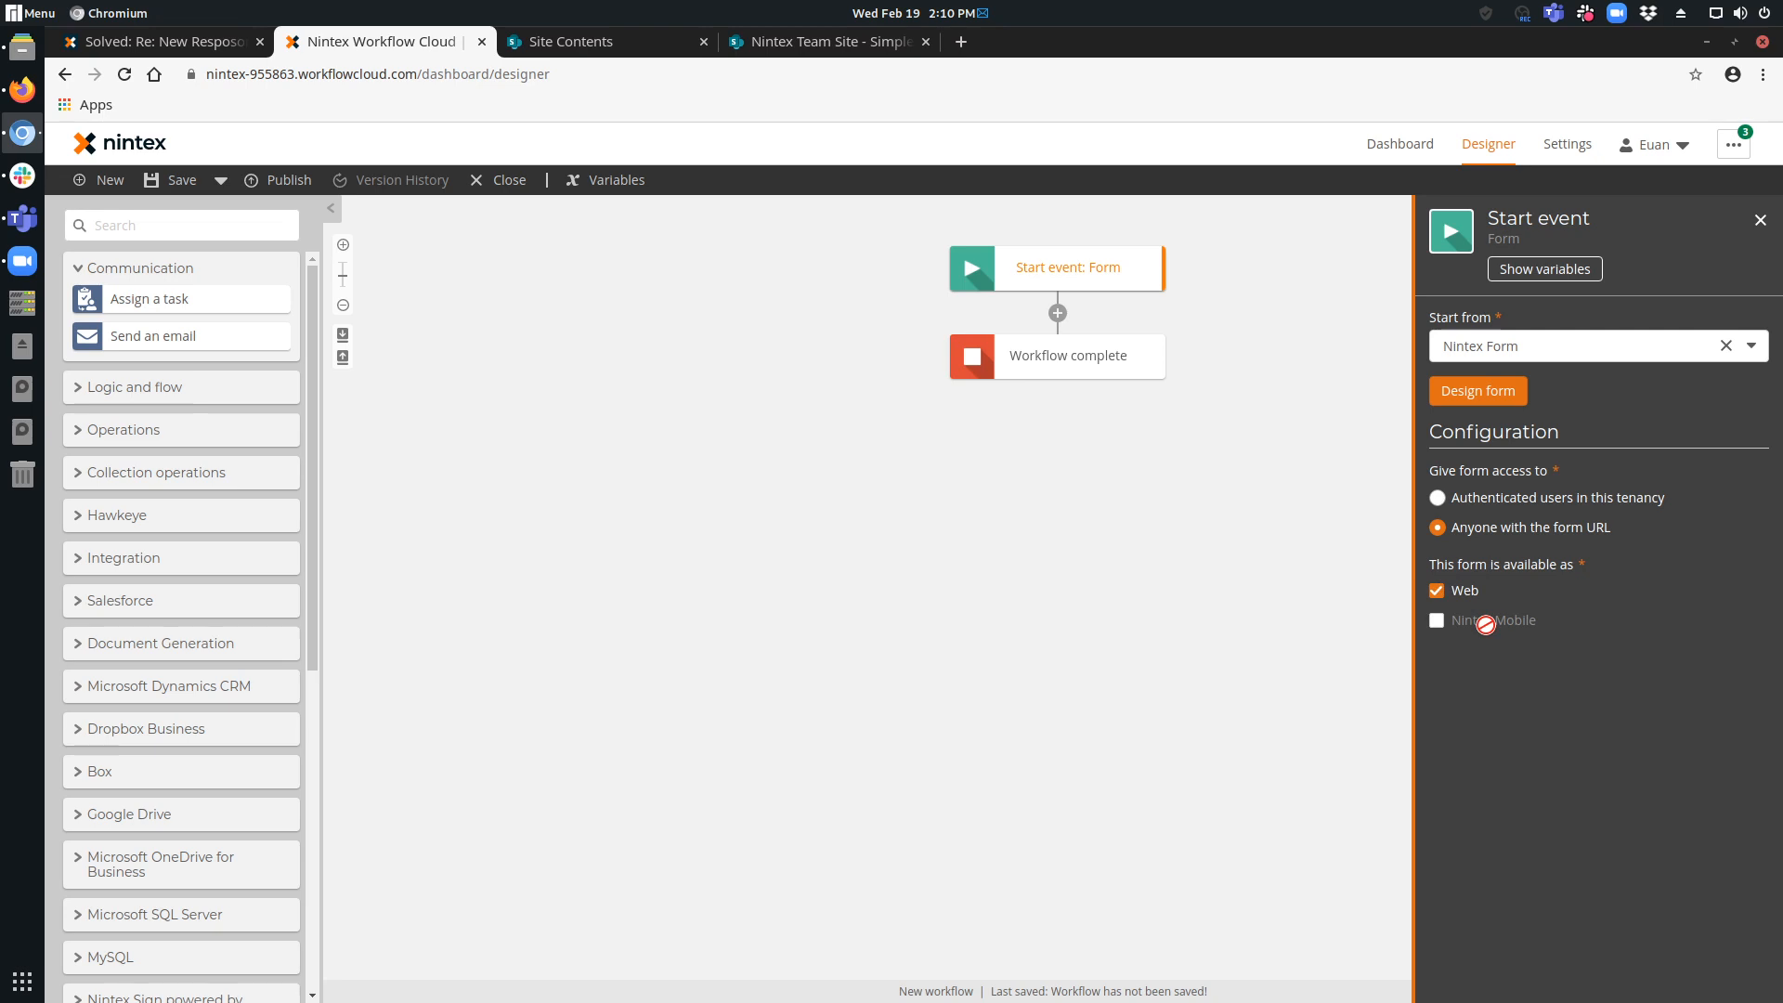
Design the start form with a Text - Short control first, followed by an Email and a Currency control.
left_click(1460, 396)
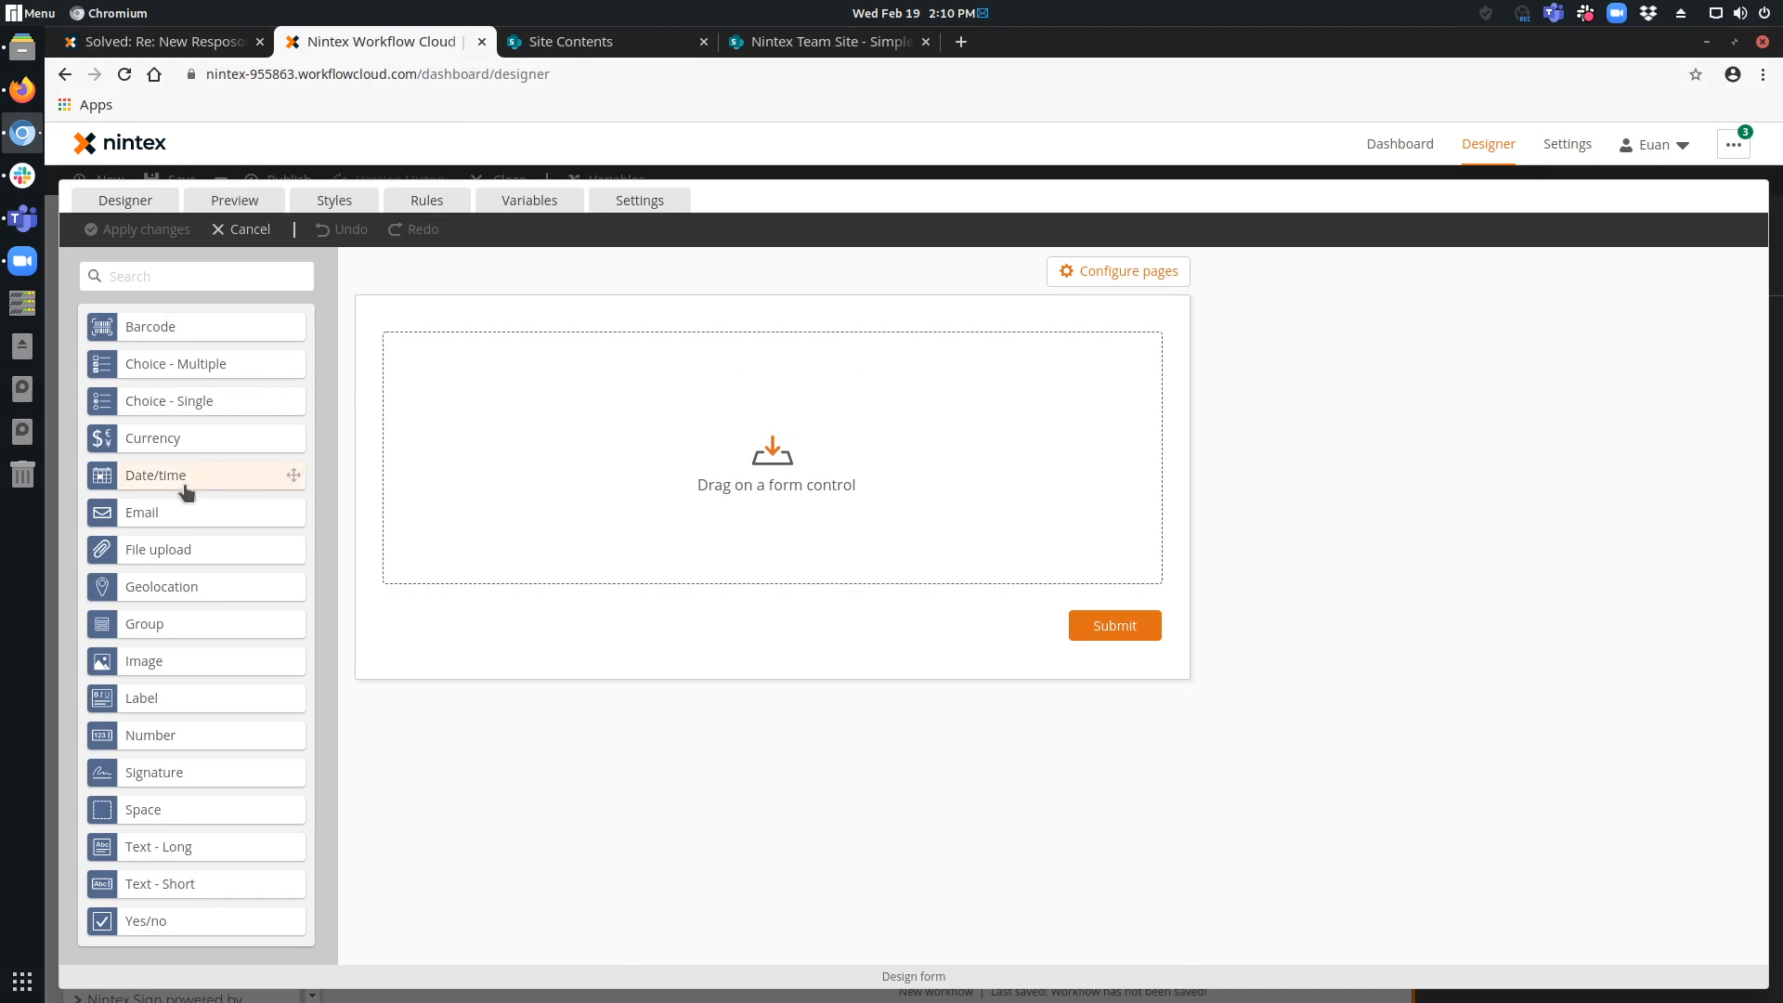
left_click_drag(294, 511, 493, 360)
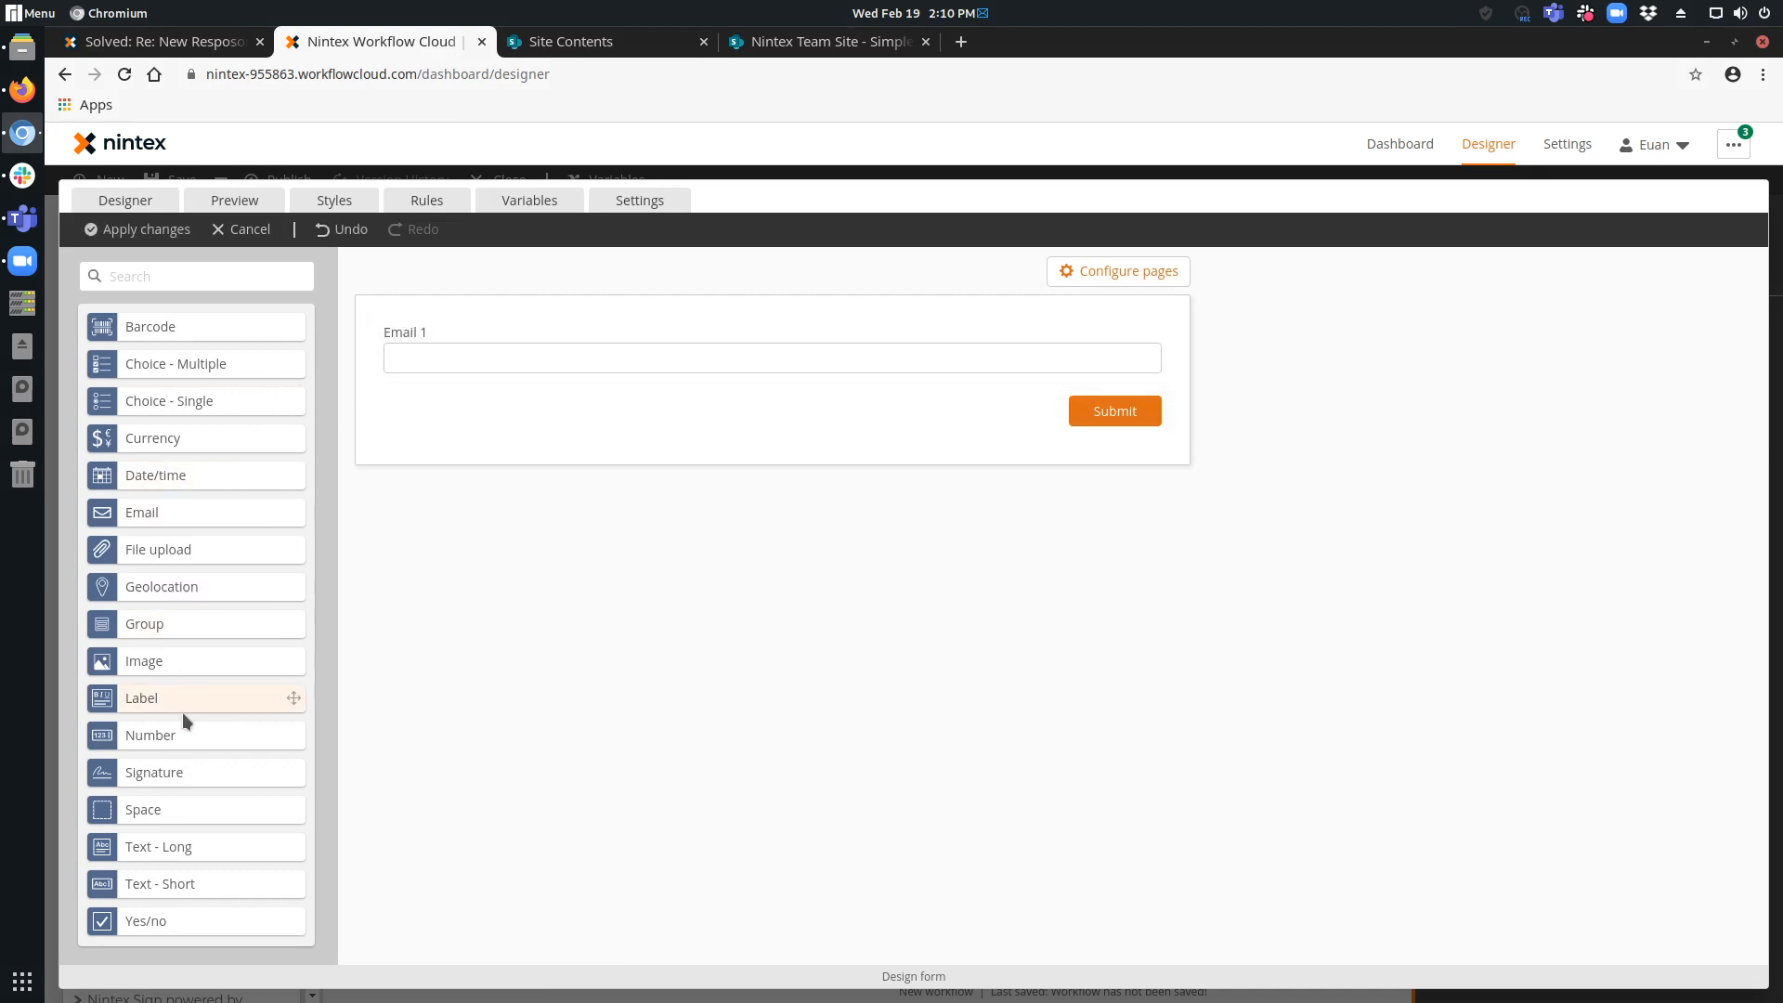
left_click_drag(171, 442, 589, 402)
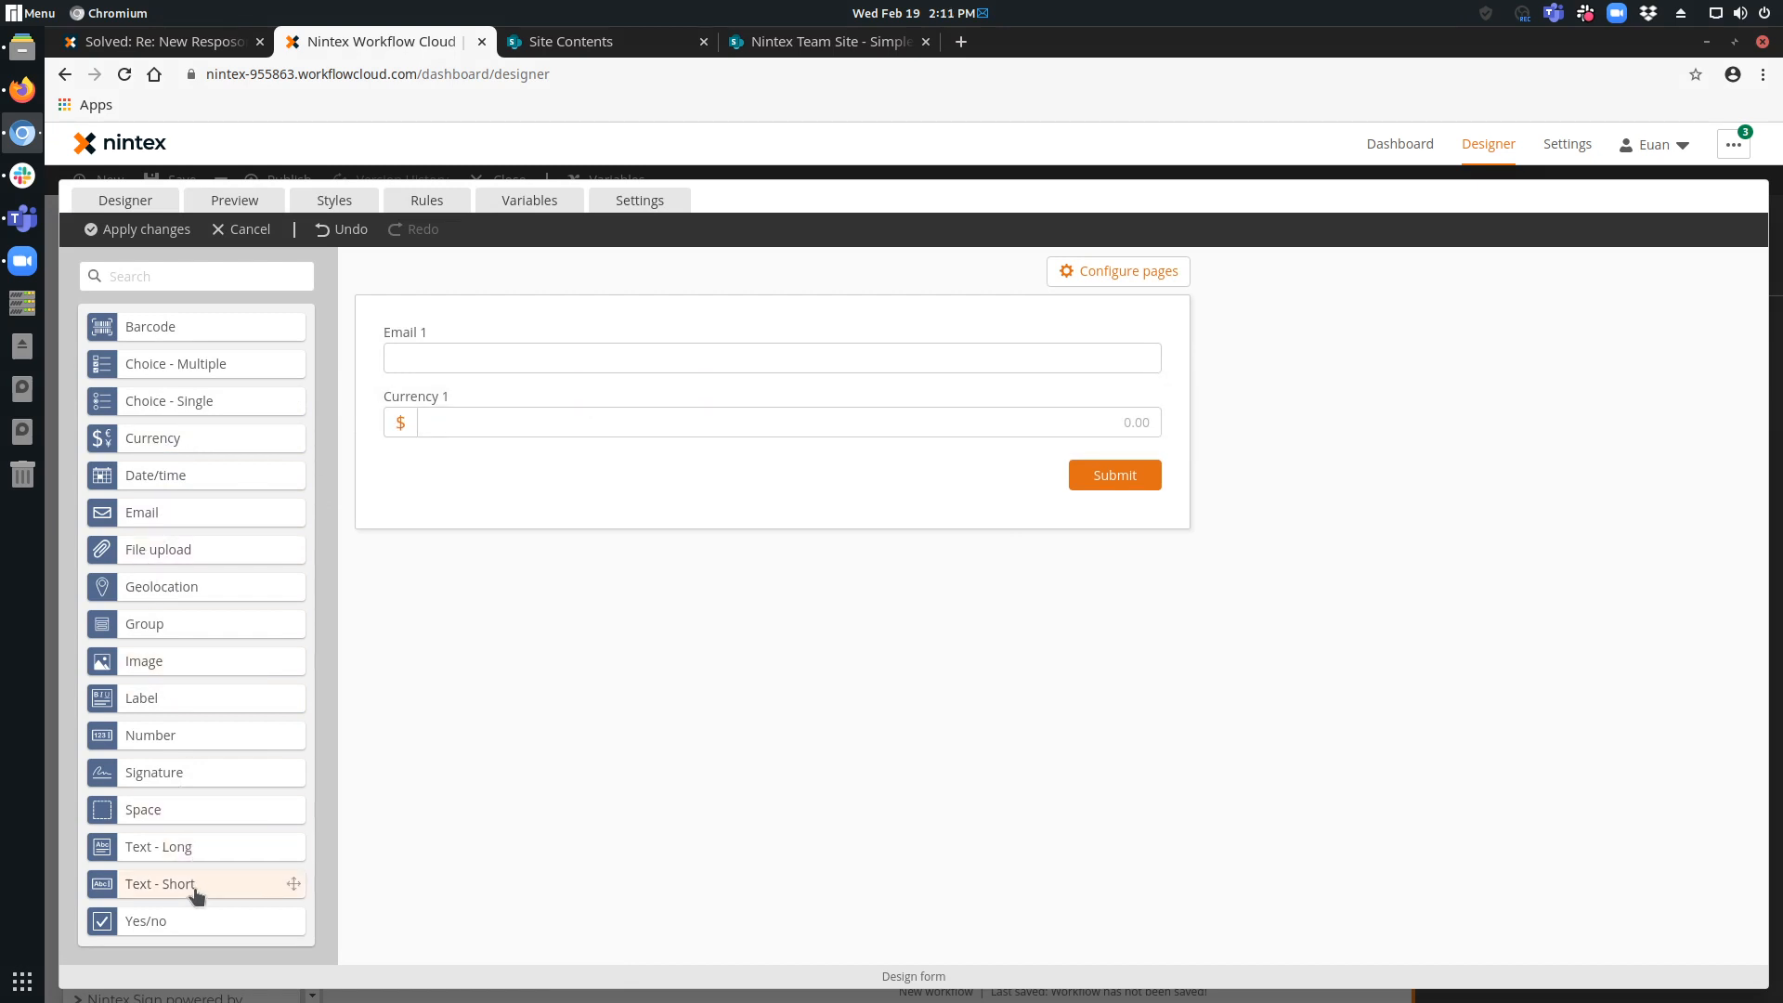
left_click_drag(195, 890, 561, 347)
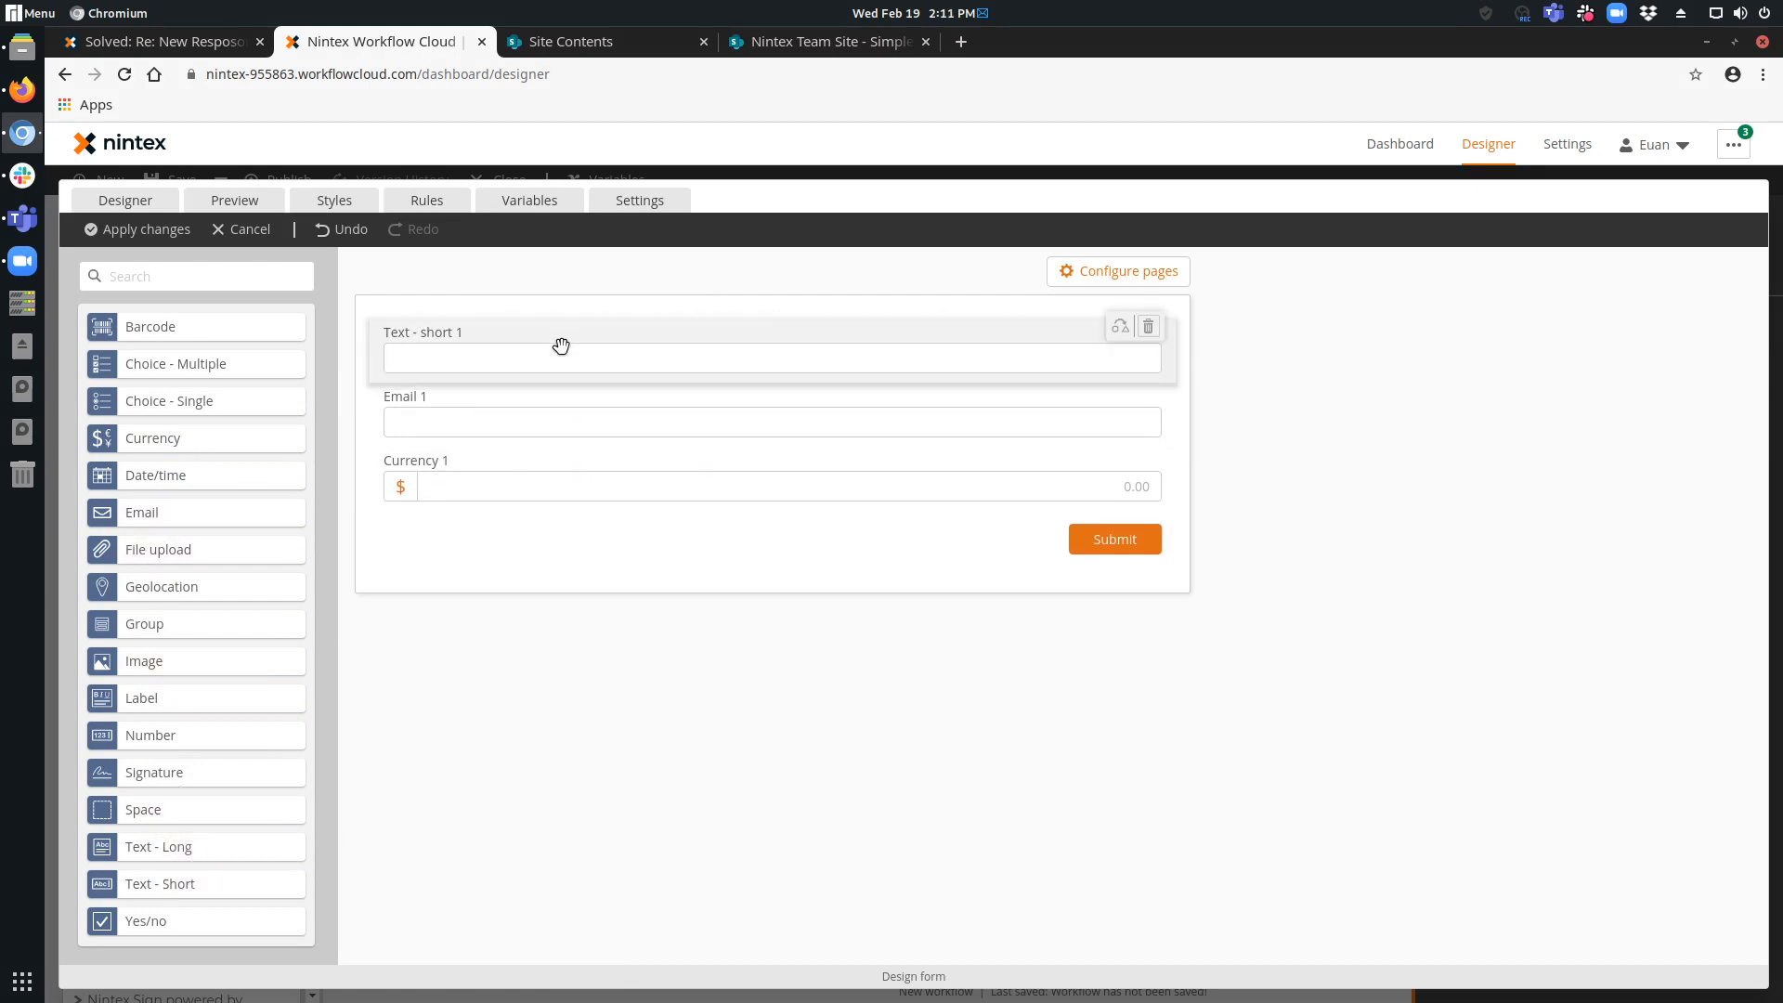
Title the three form controls Title, Email and Currency, apply the form changes and close the start event configuration.
left_click(561, 346)
triple_click(1524, 385)
type("Title")
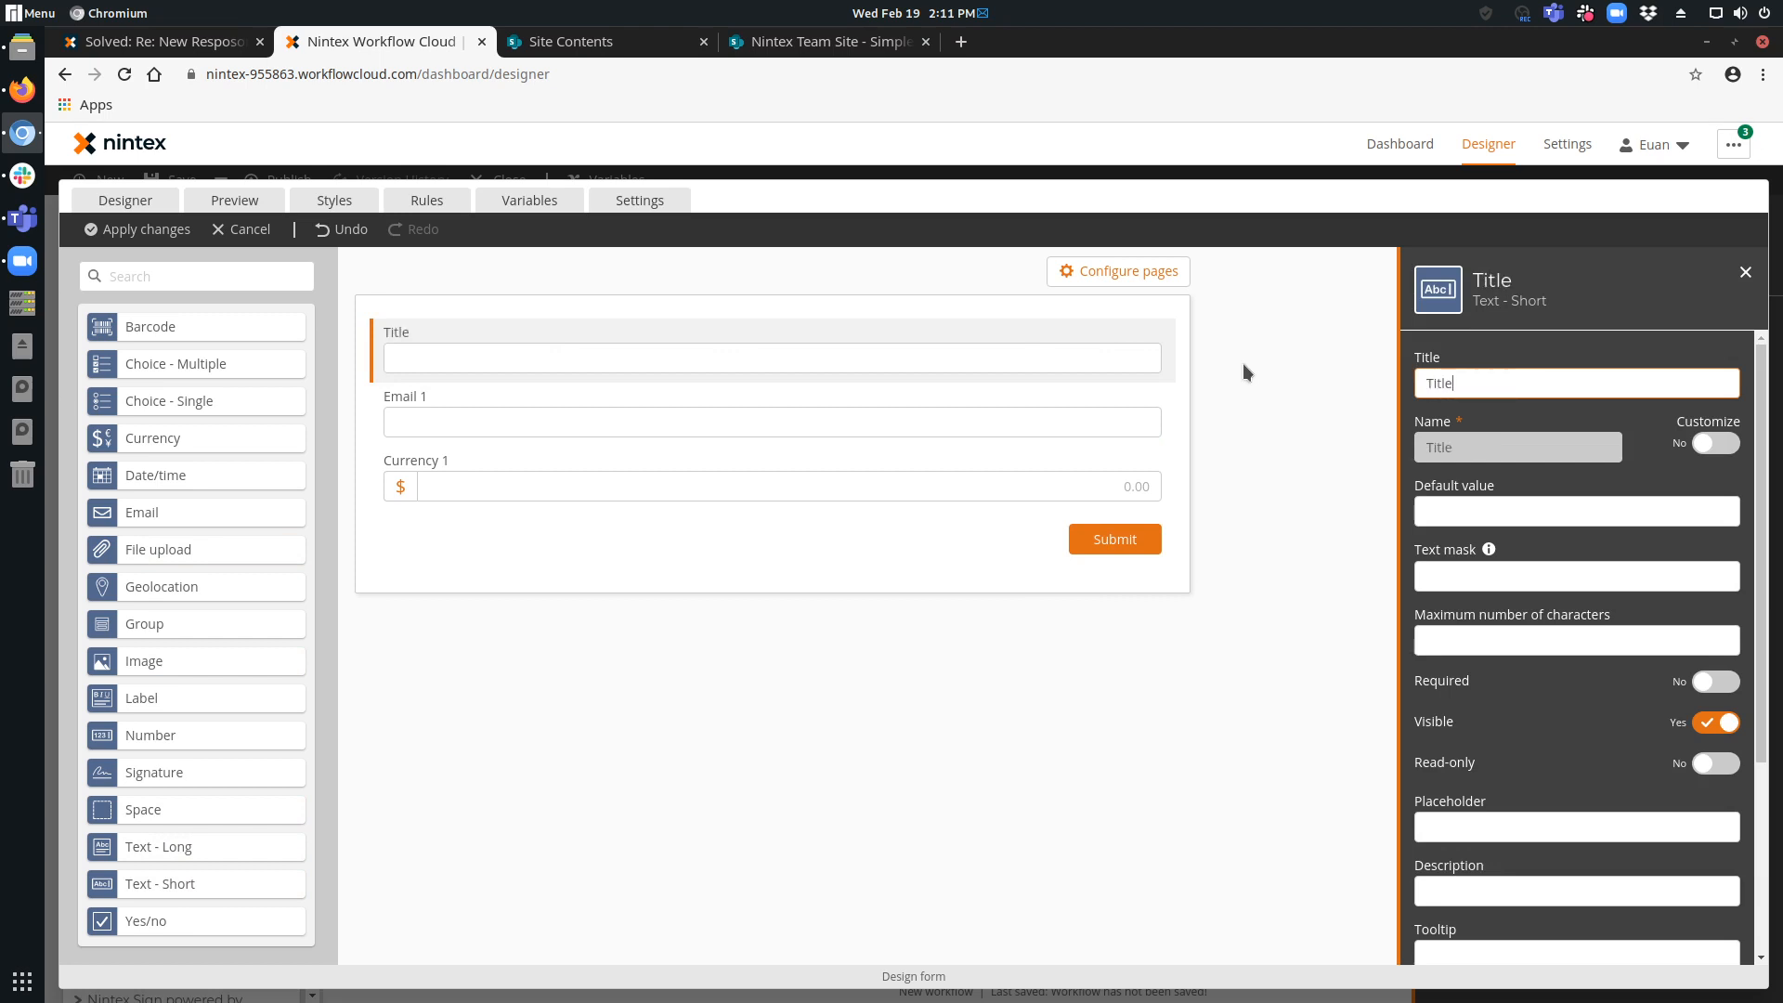
left_click(1087, 424)
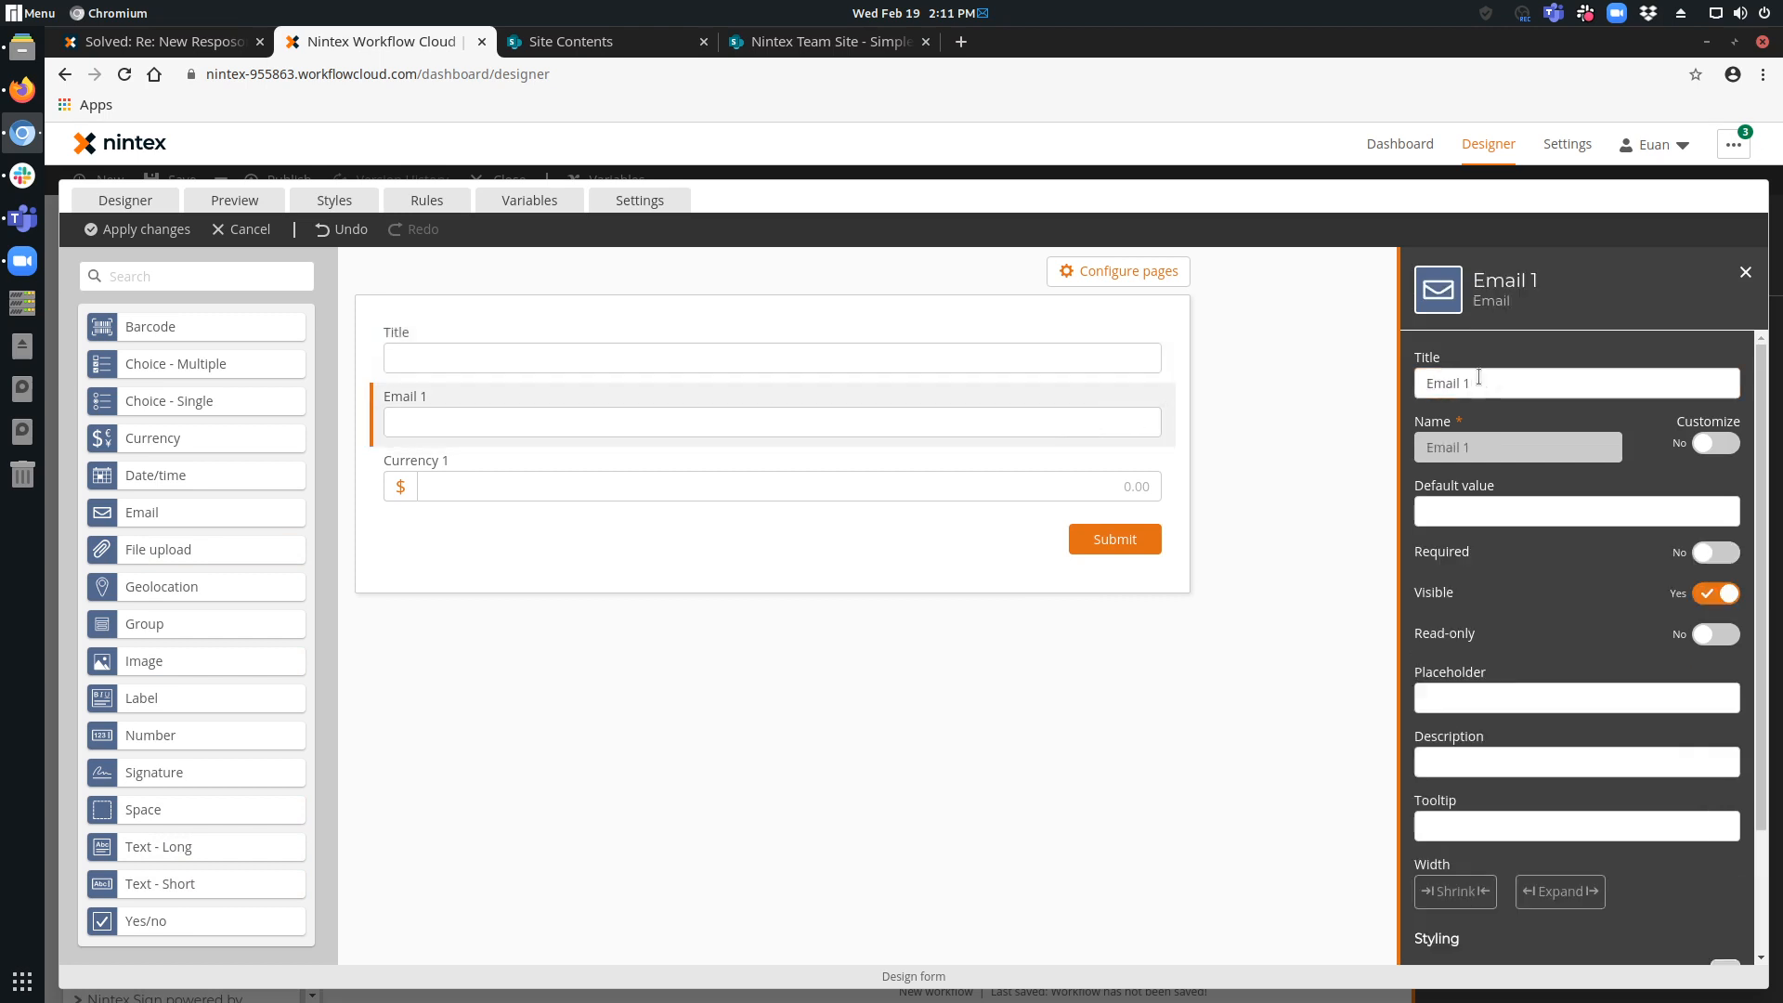
left_click(1492, 384)
key("BackSpace")
key("BackSpace")
left_click(900, 478)
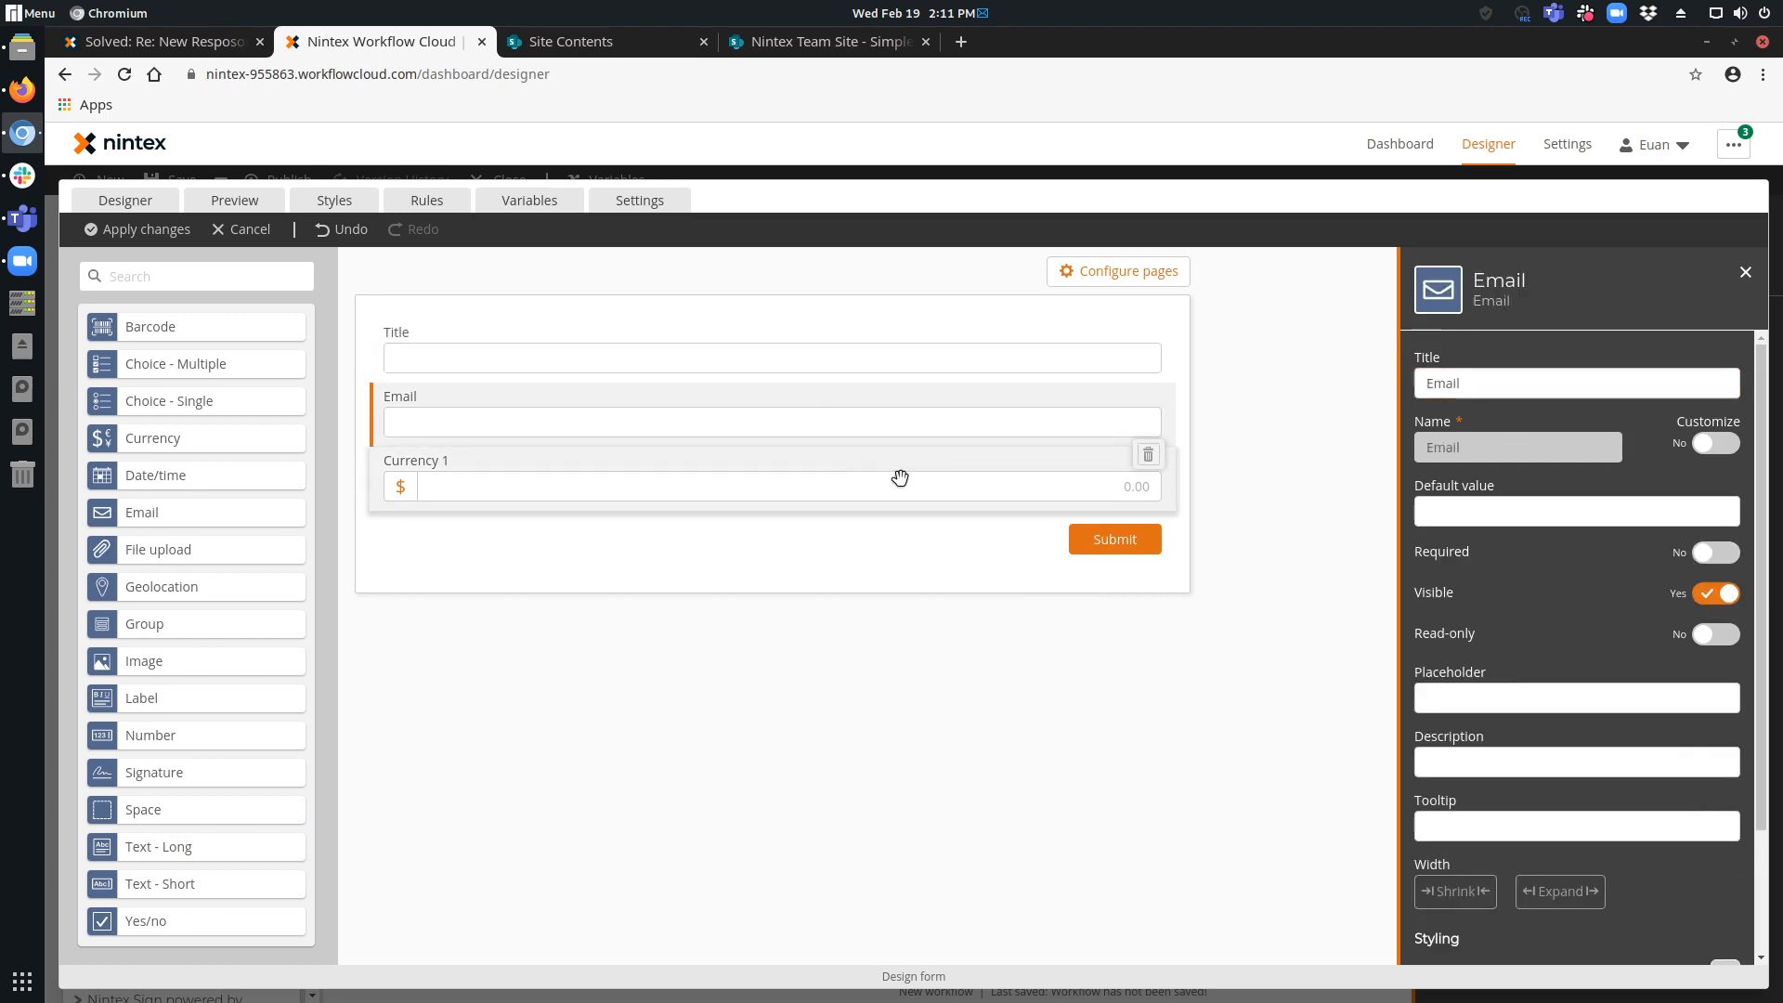
left_click(1536, 390)
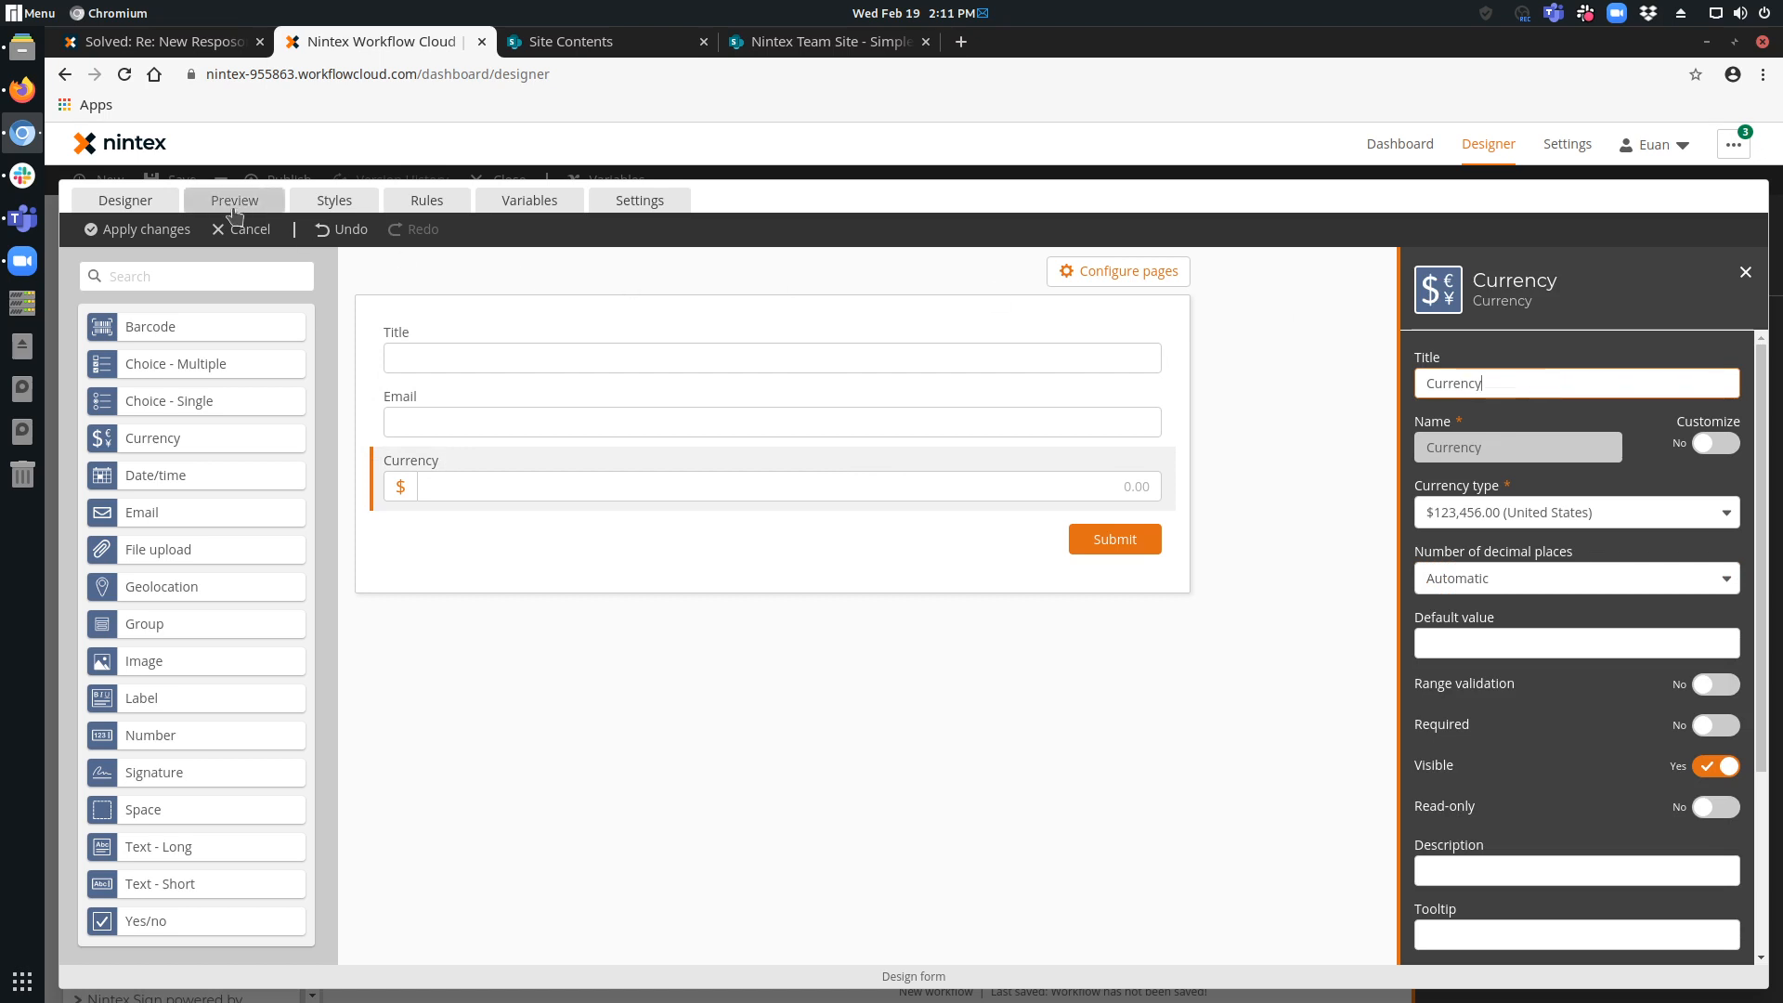
left_click(163, 229)
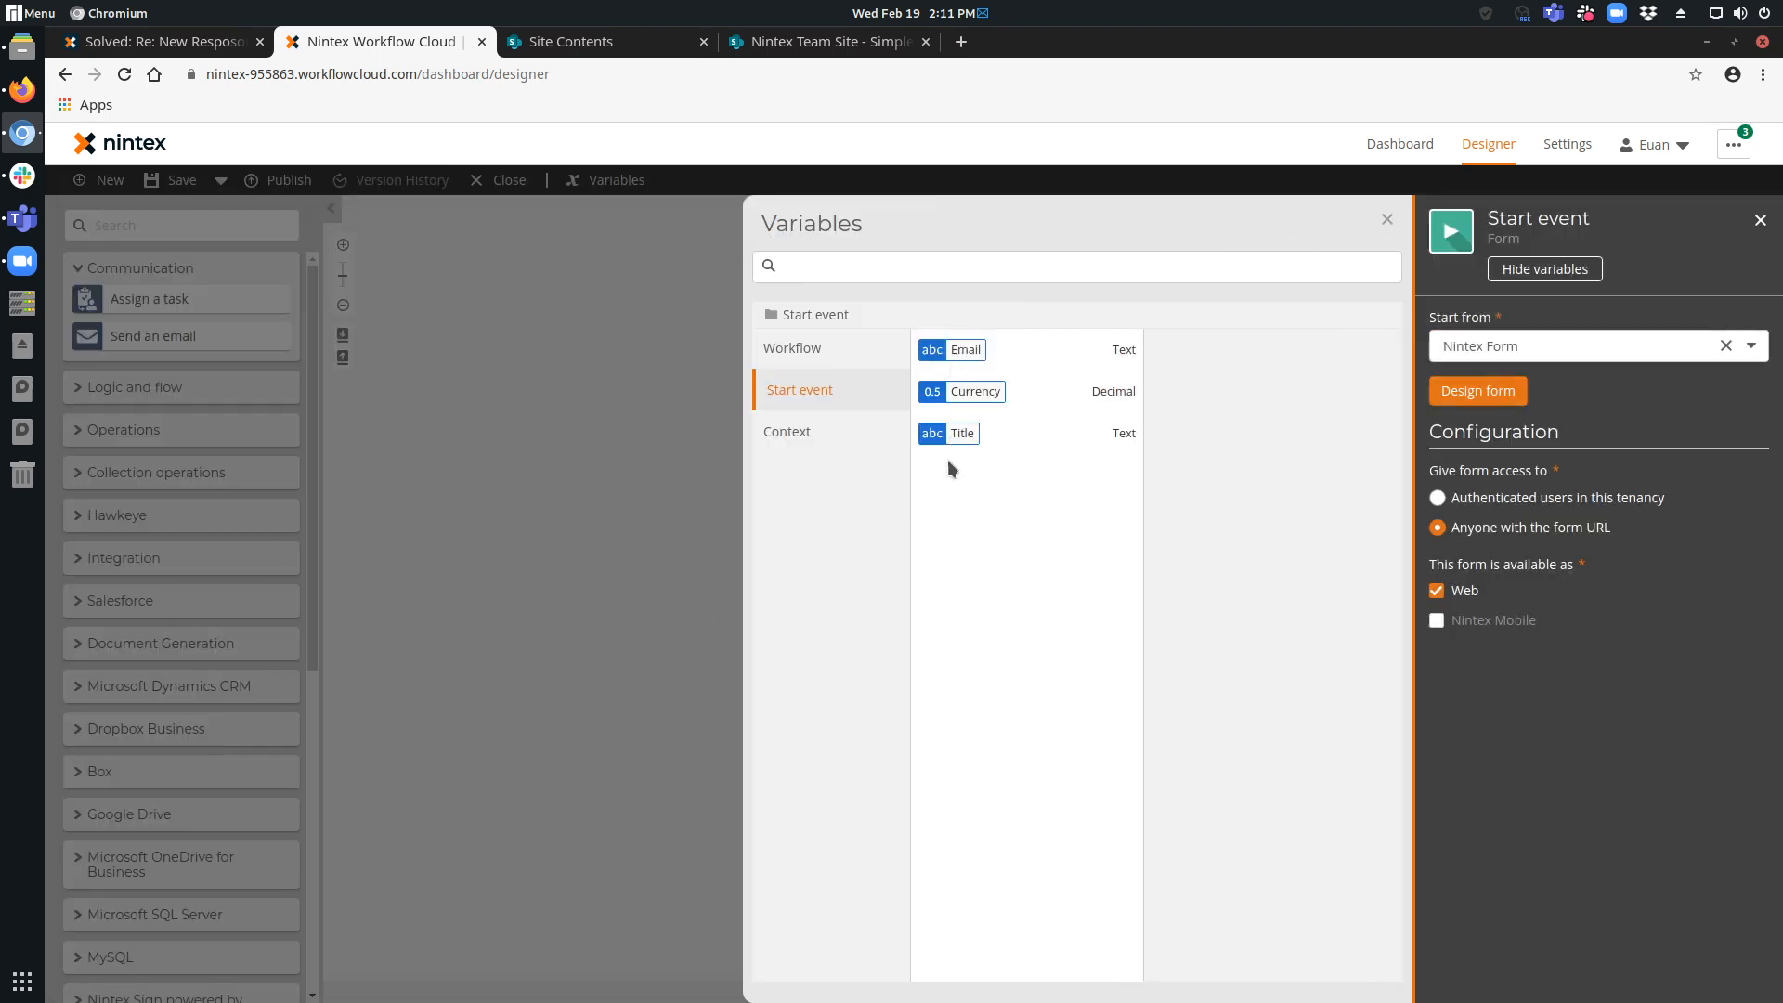
left_click(597, 588)
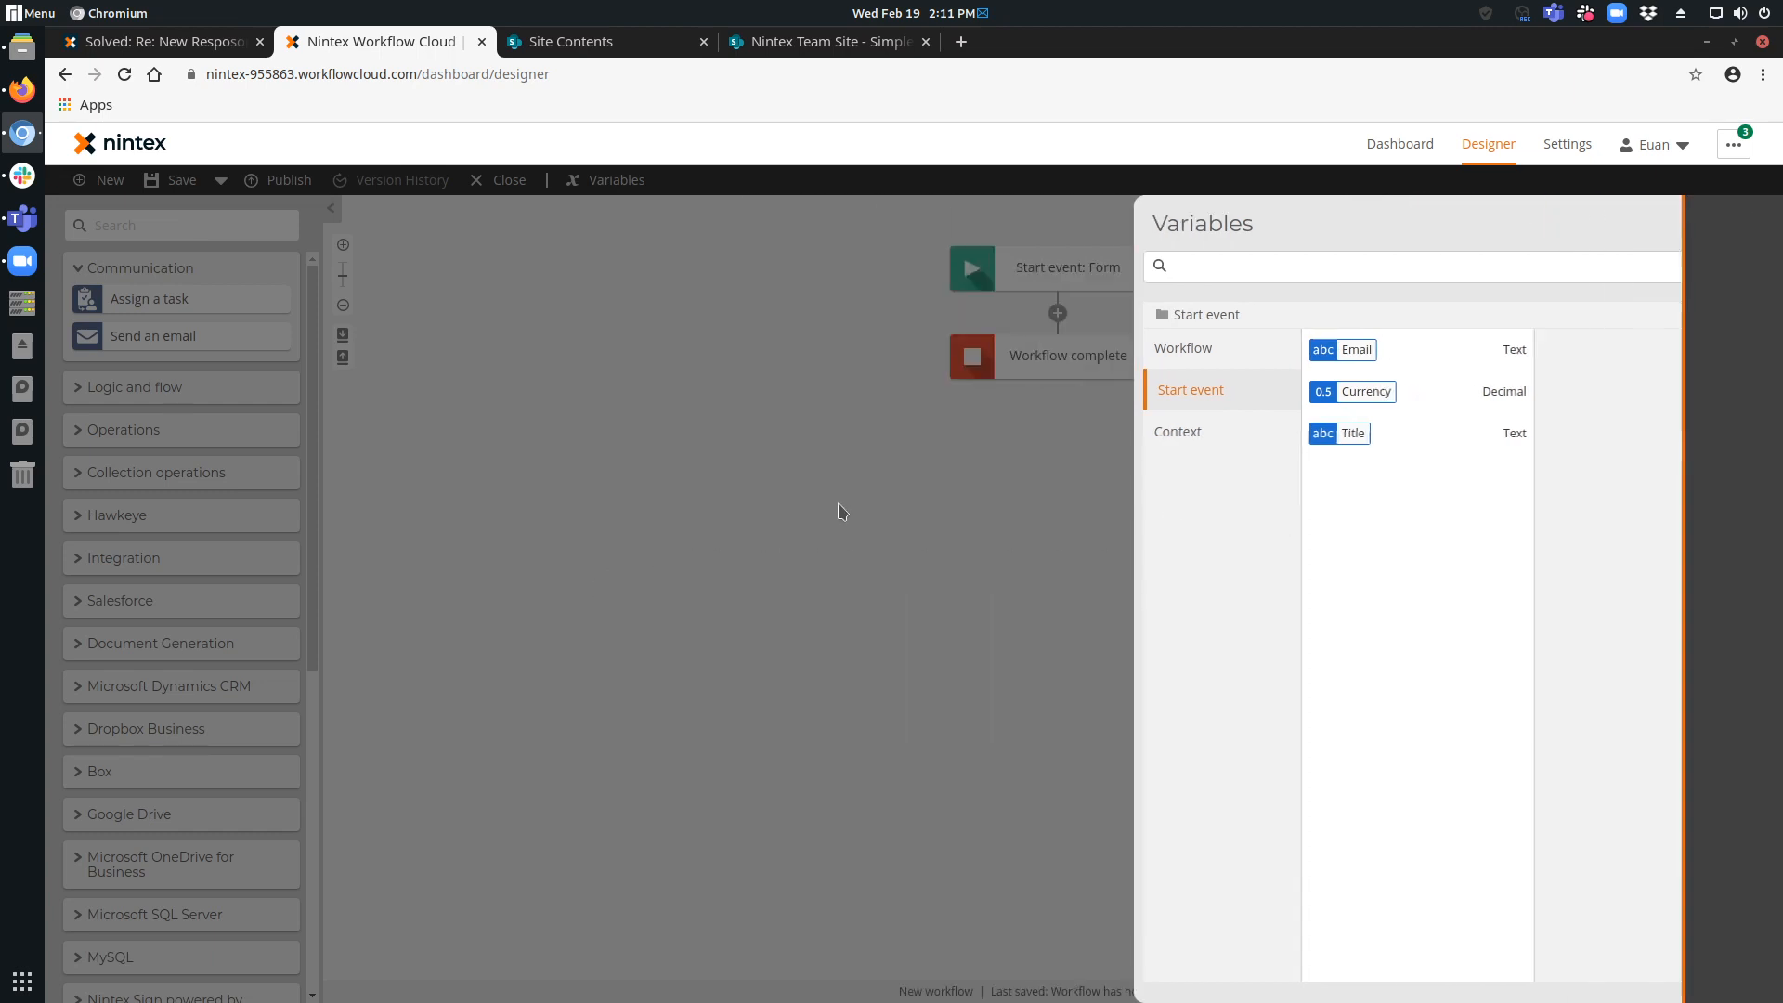
Search the actions for sharepoint and add the Create an item action between the start event and workflow completion.
left_click(204, 223)
type("sha")
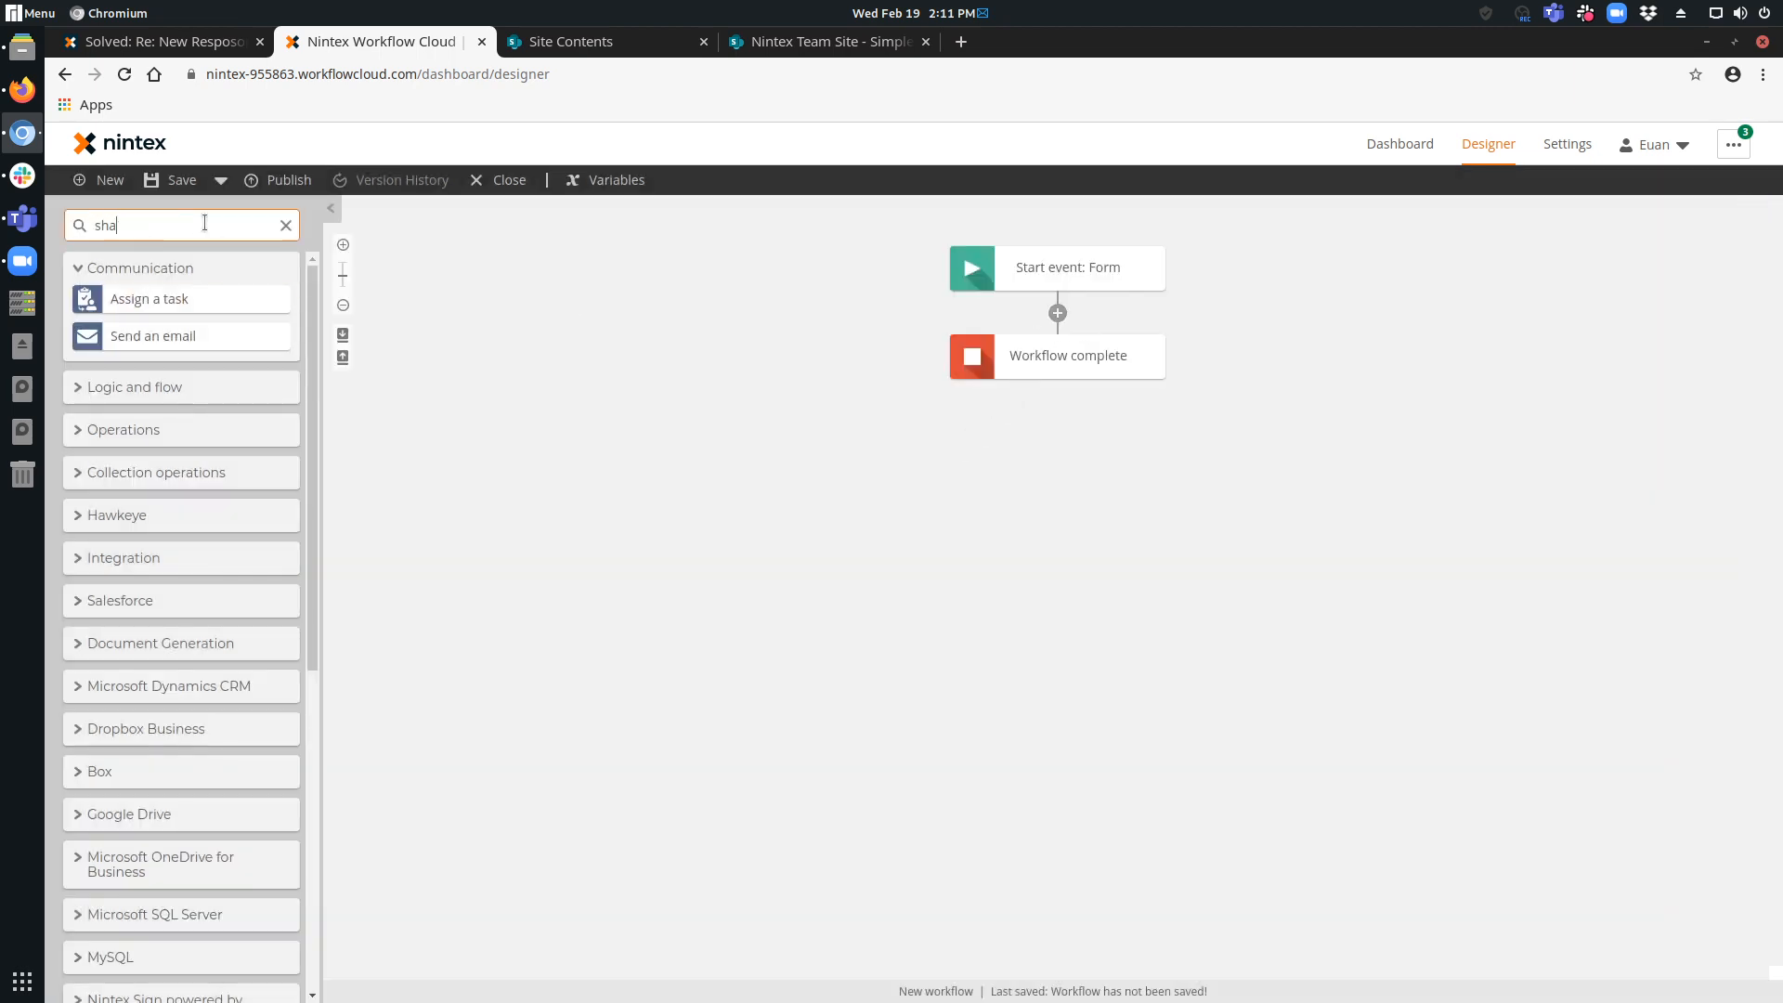
type("repoint")
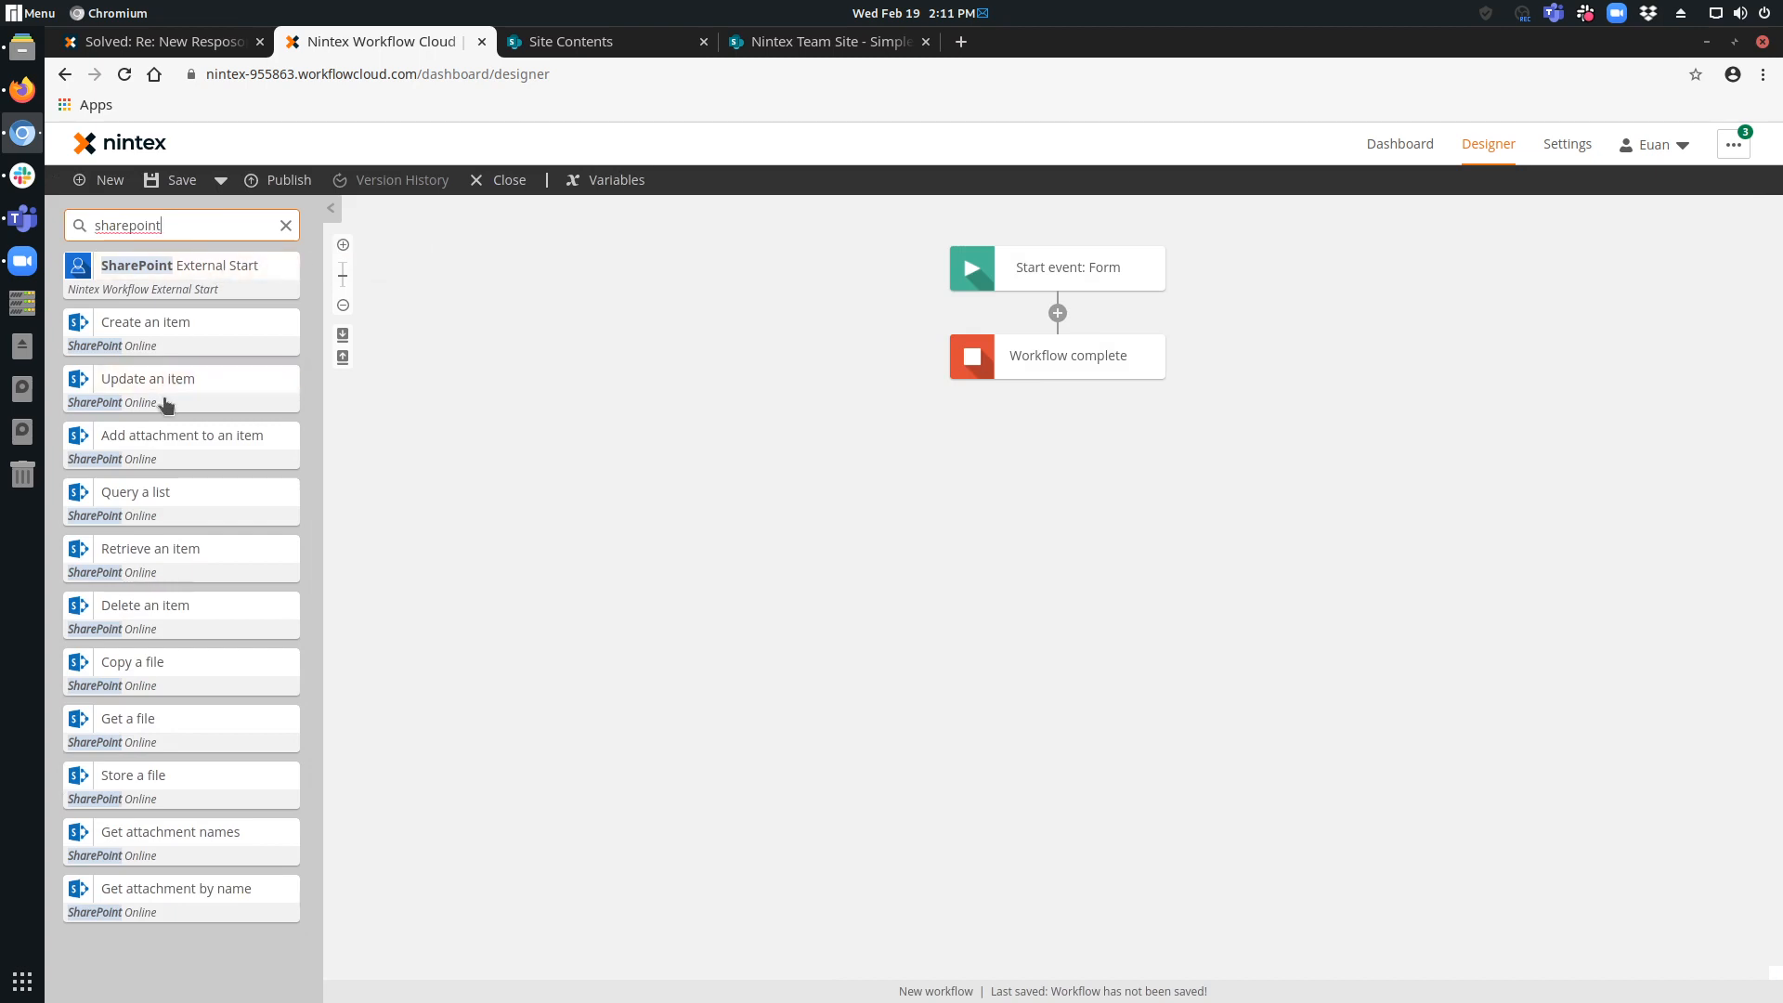
left_click_drag(174, 329, 1056, 308)
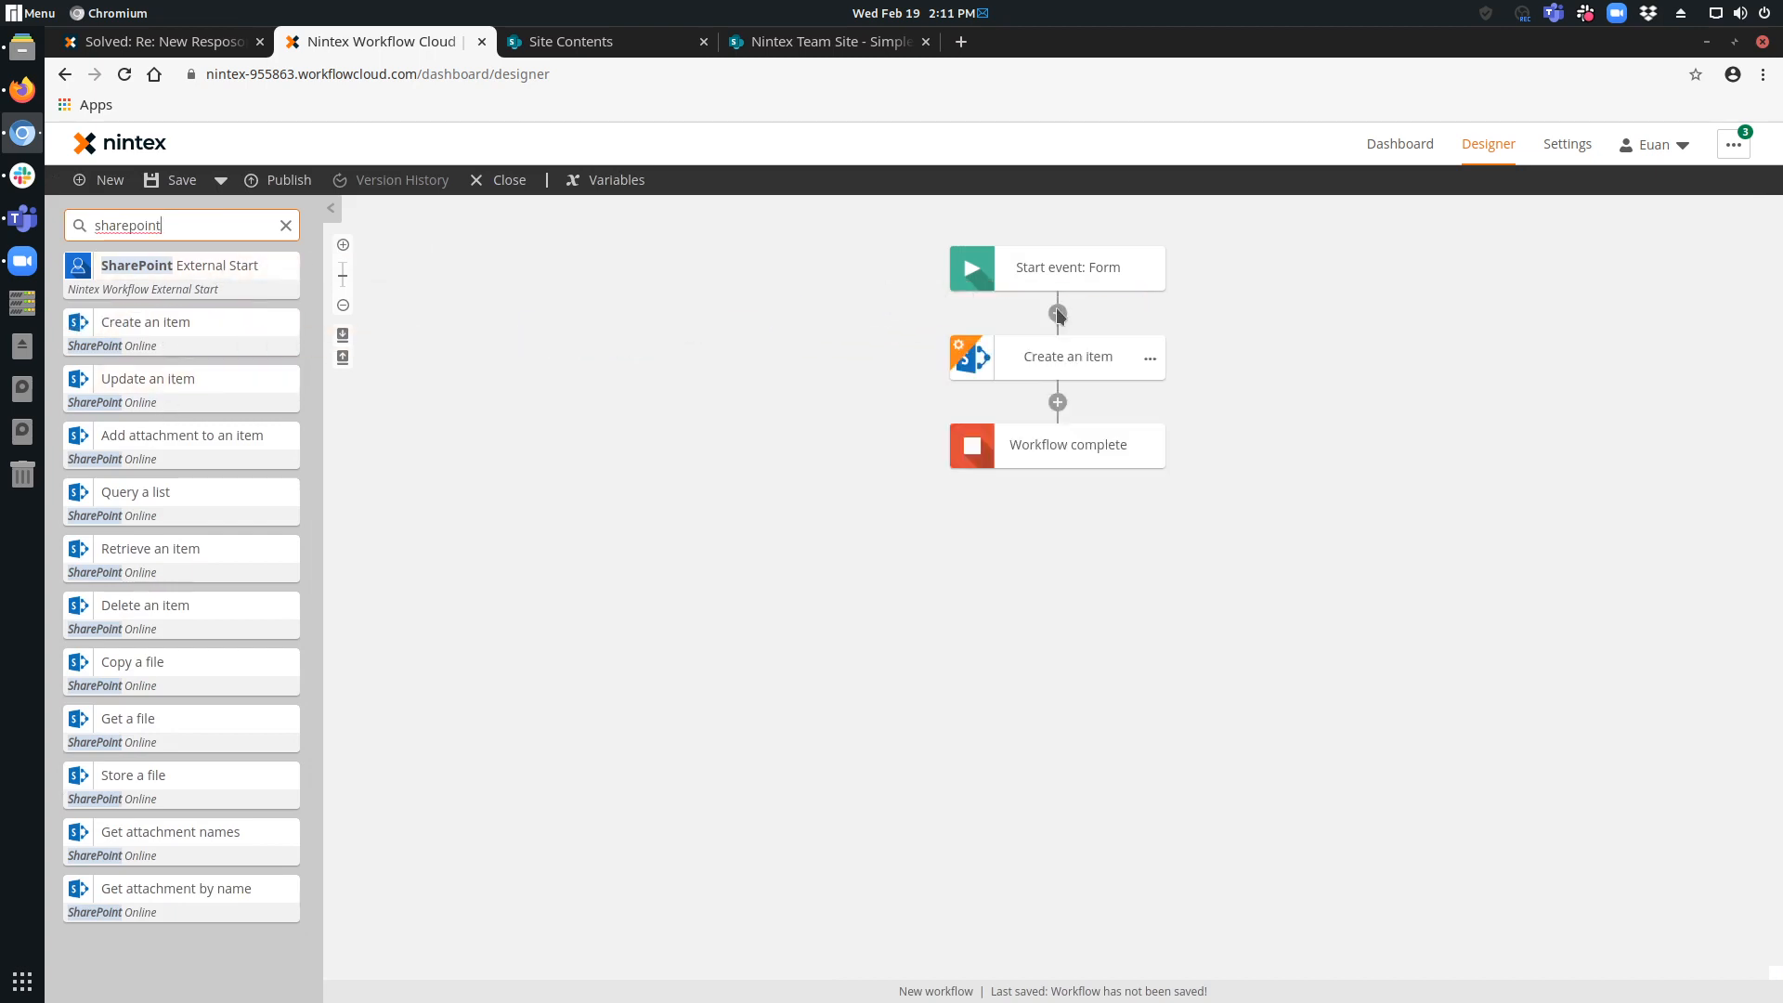
Set the Create an item action's connection to Universal Forms 365 tenant.
left_click(1062, 359)
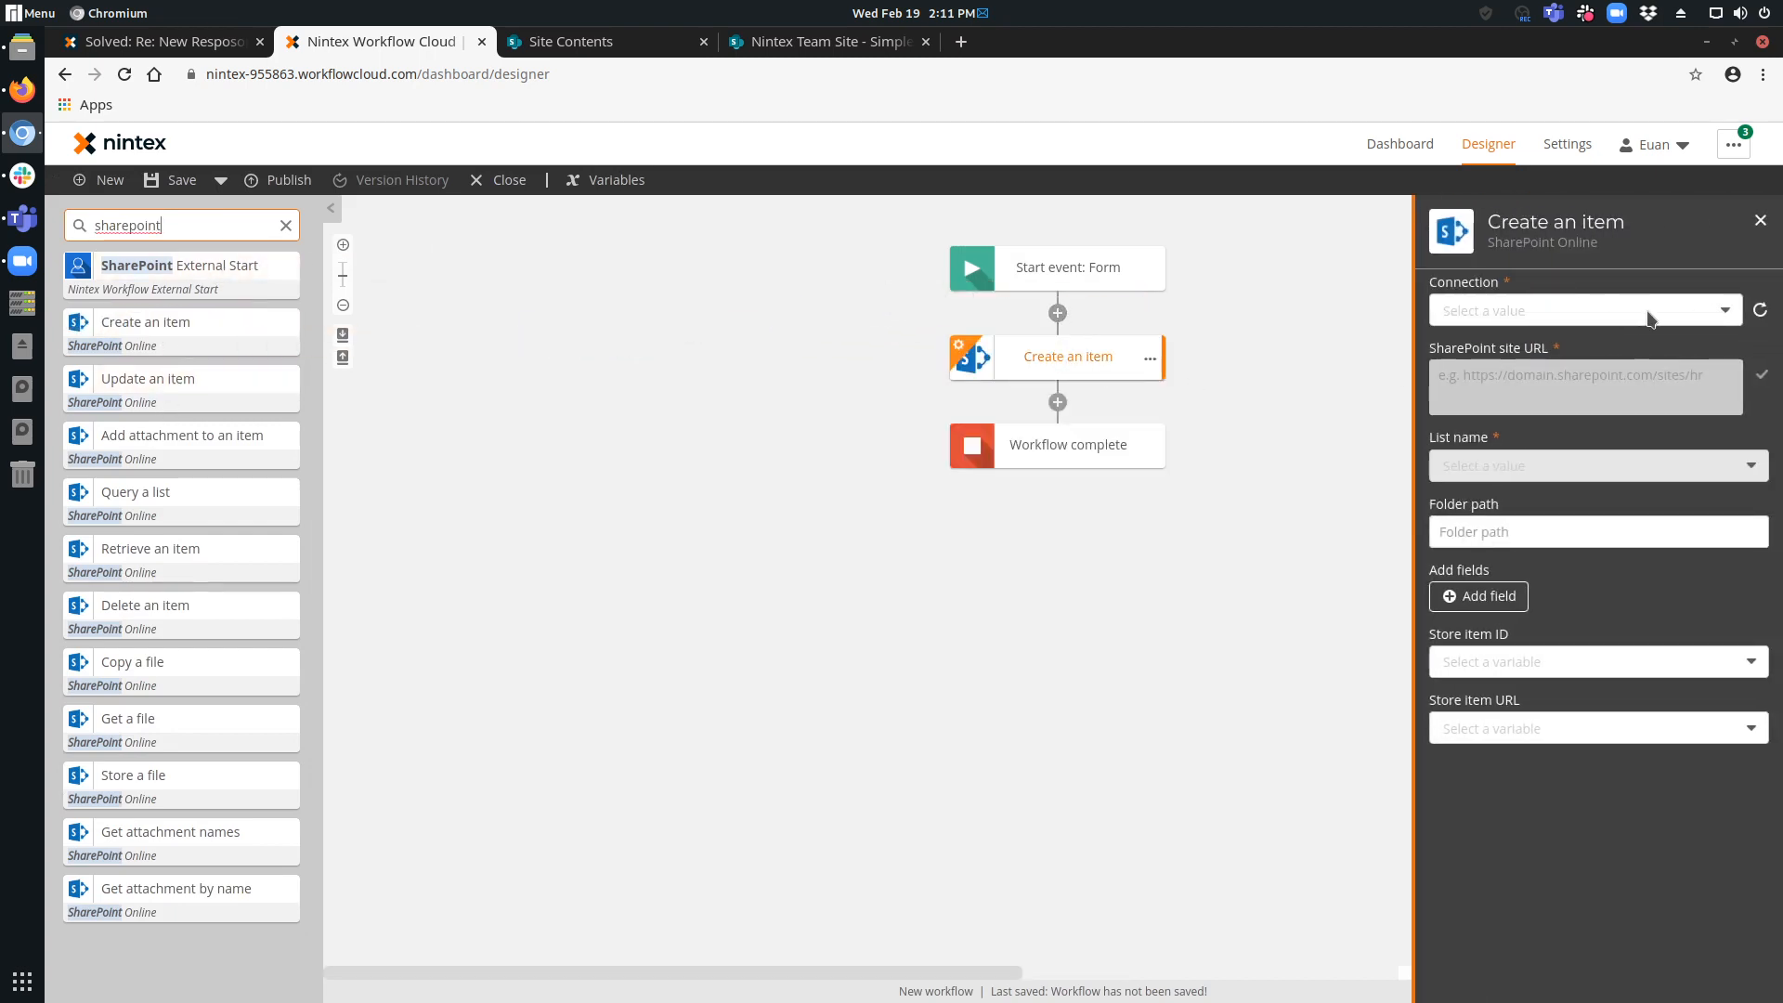
left_click(1672, 316)
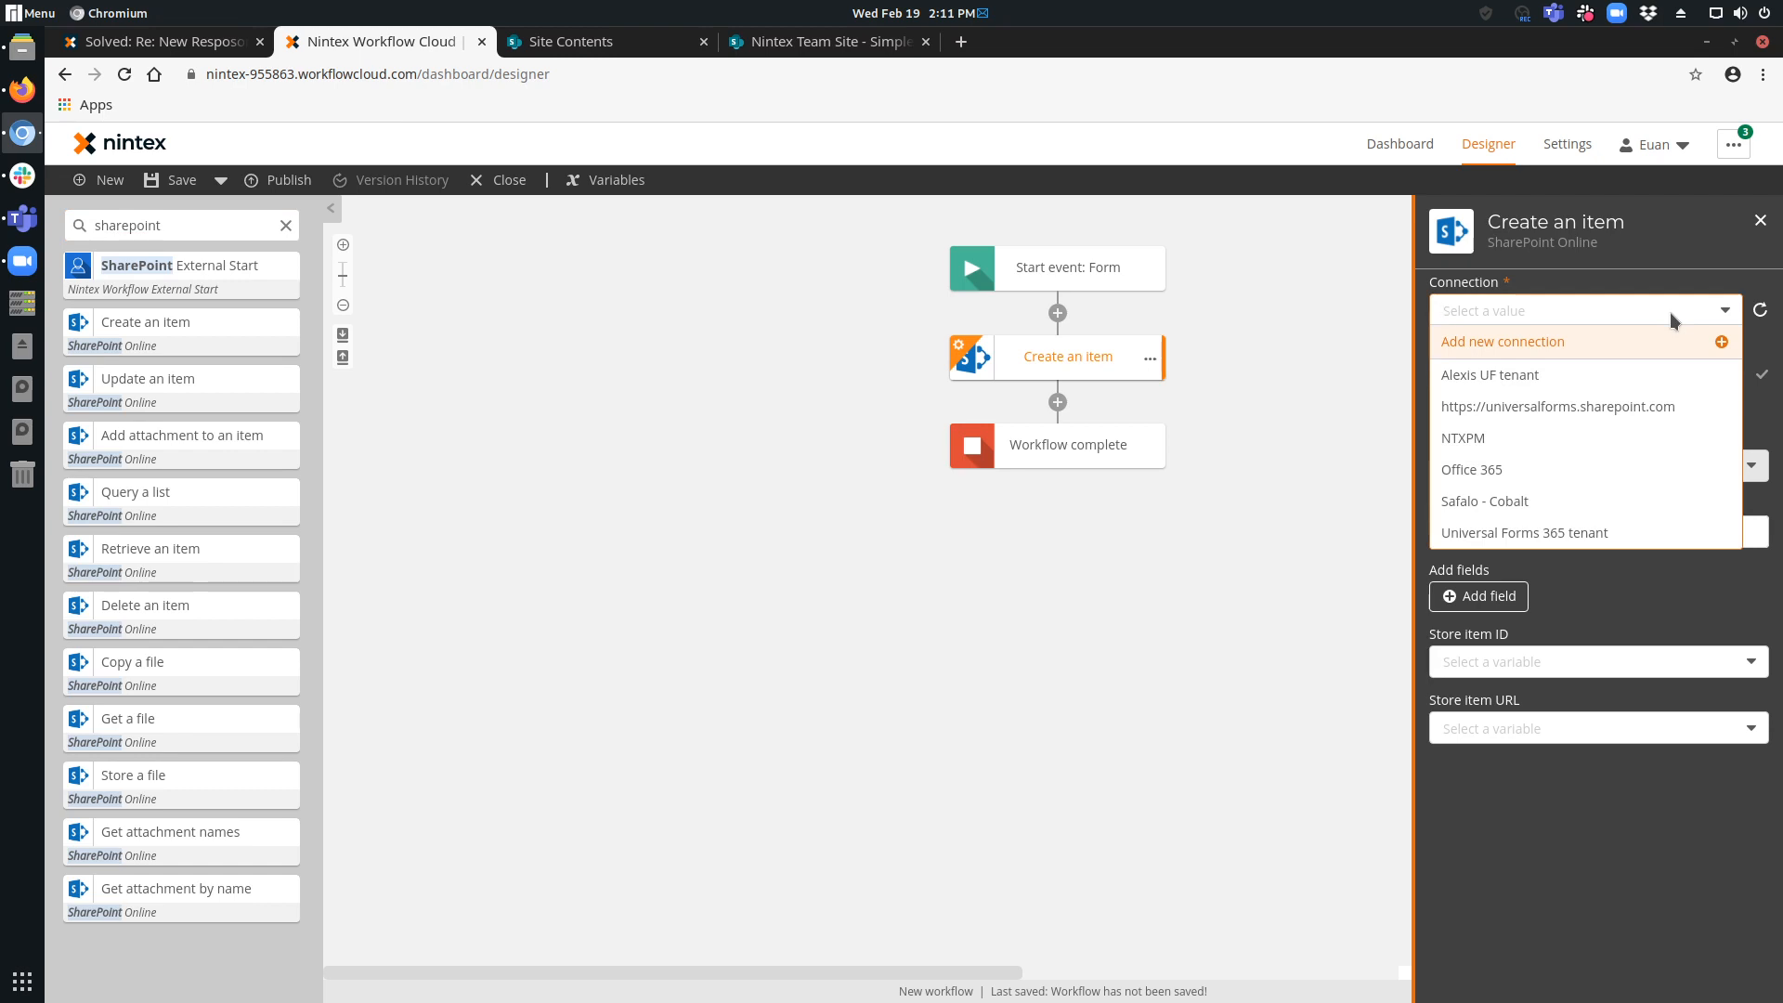
left_click(1653, 542)
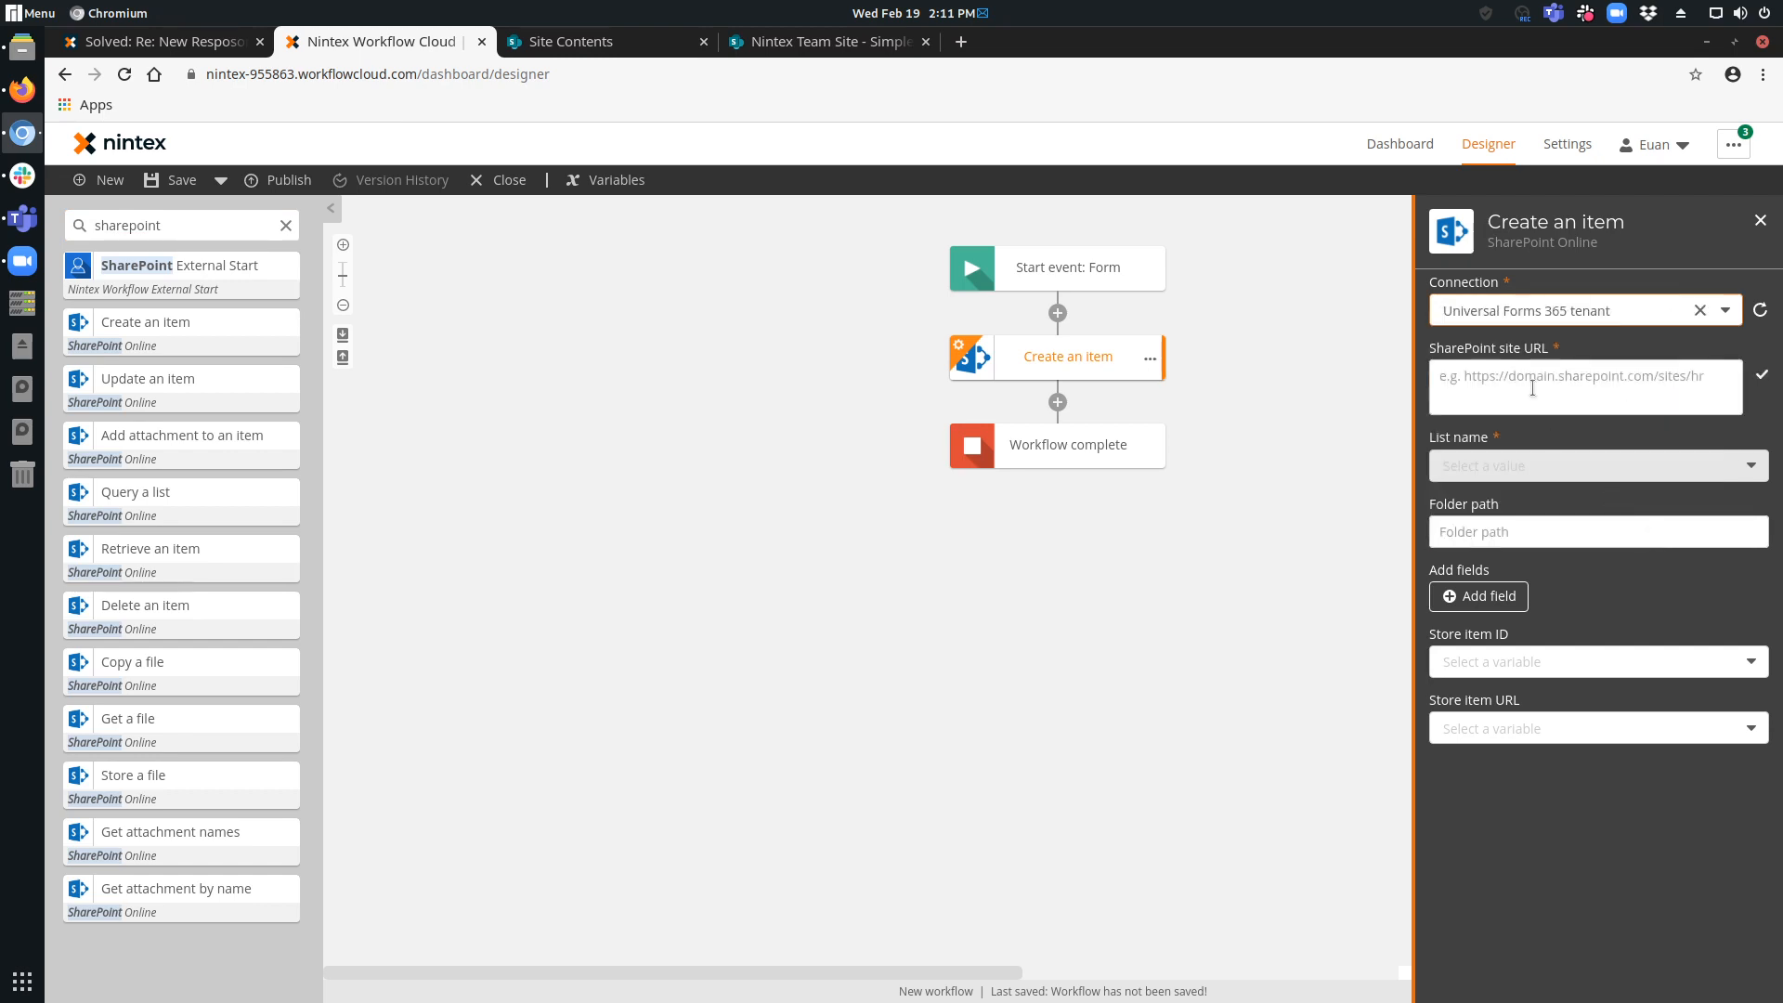
left_click(622, 38)
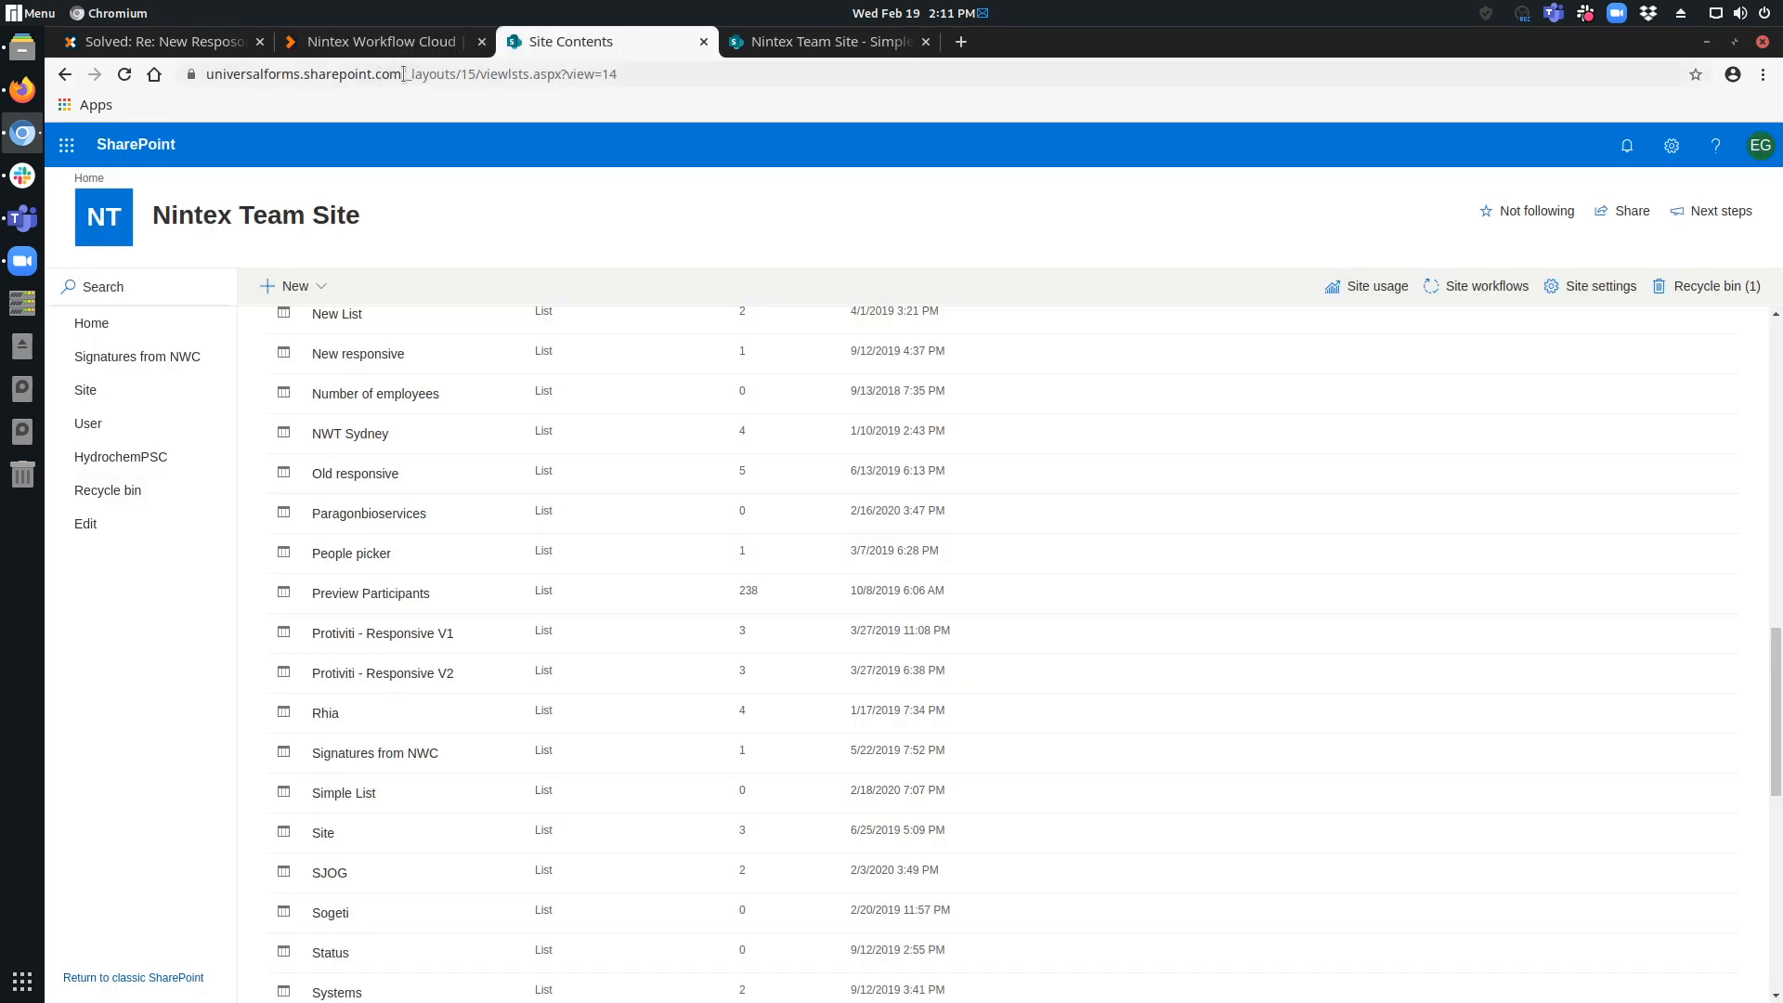
left_click_drag(403, 74, 360, 55)
key("ctrl+c")
left_click(381, 43)
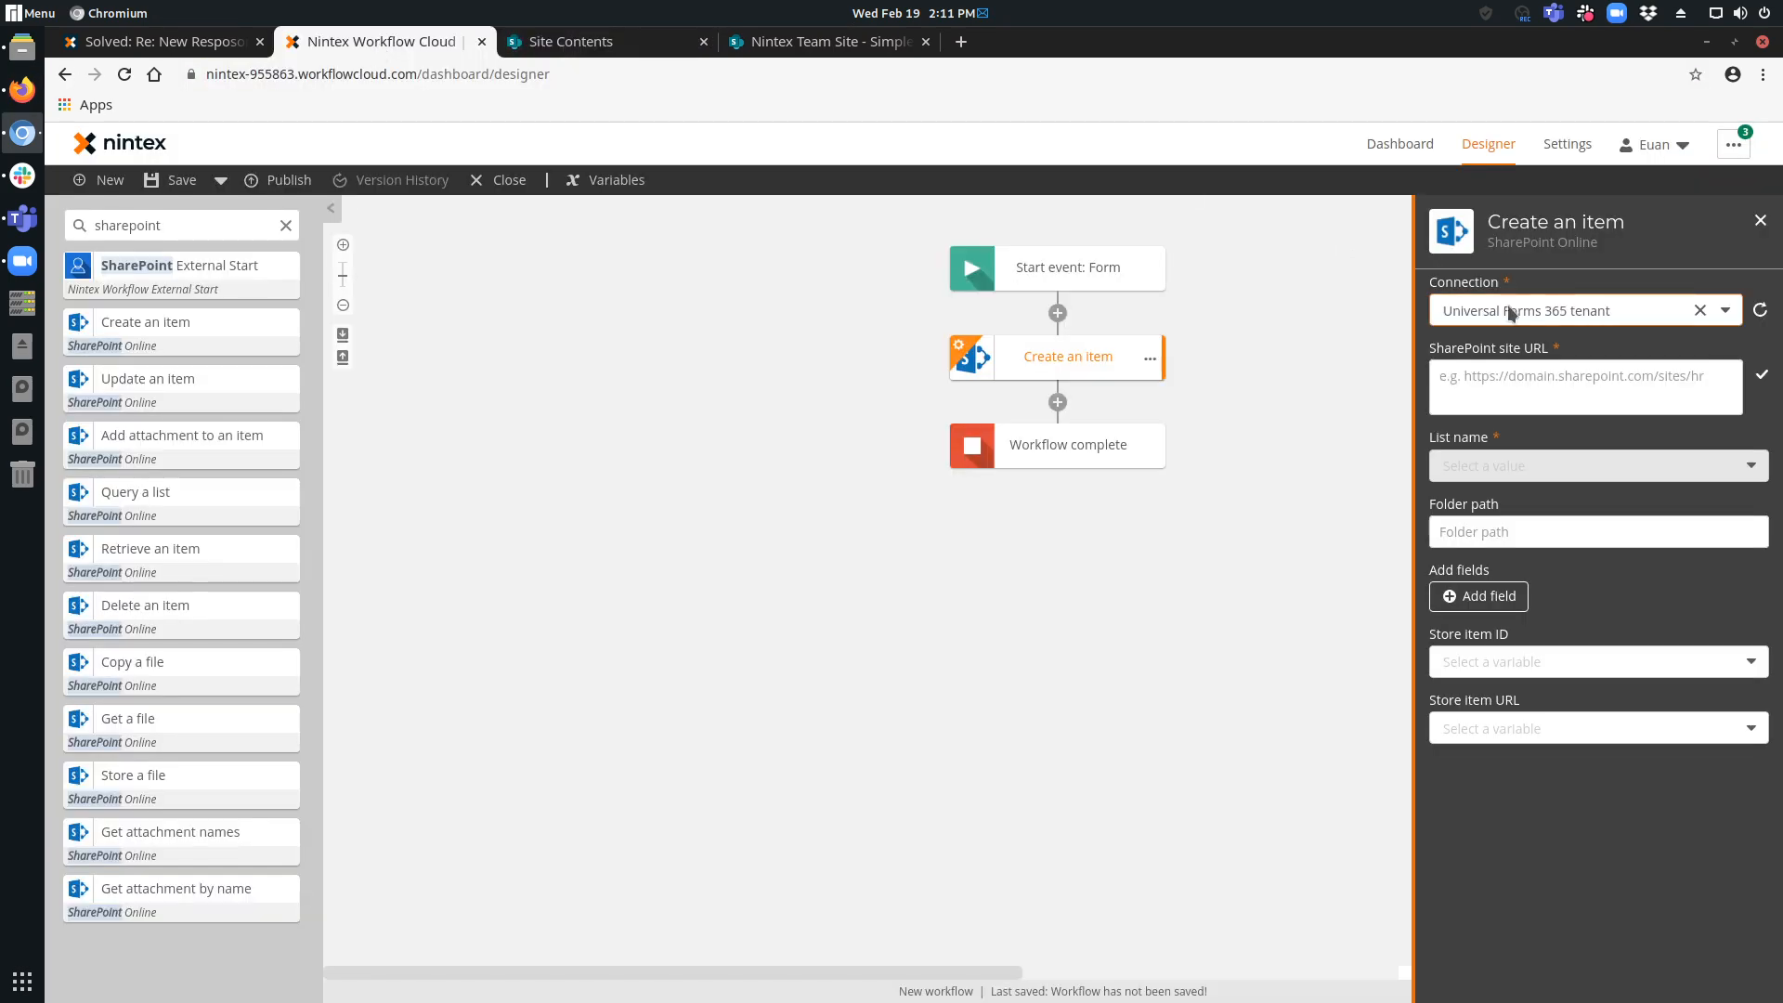
left_click(1566, 379)
key("ctrl+v")
left_click(1761, 376)
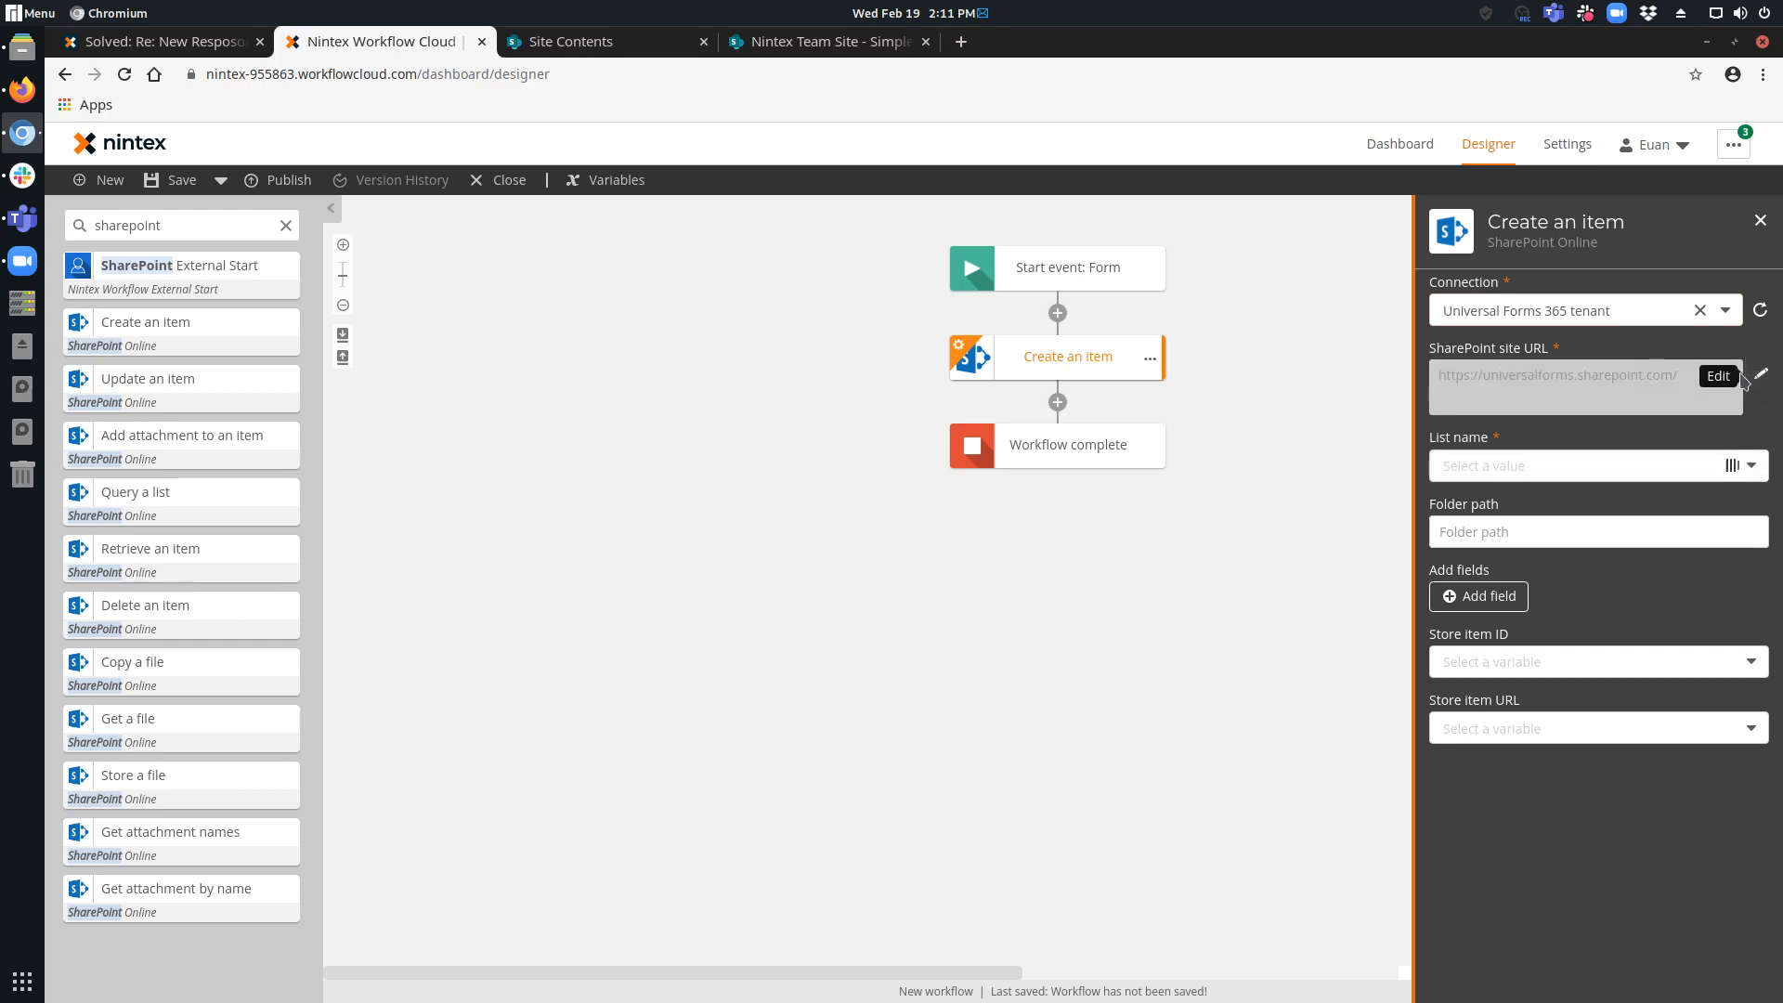
Set the Create an item action's list name to Simple List and open the selection of additional fields.
left_click(1705, 467)
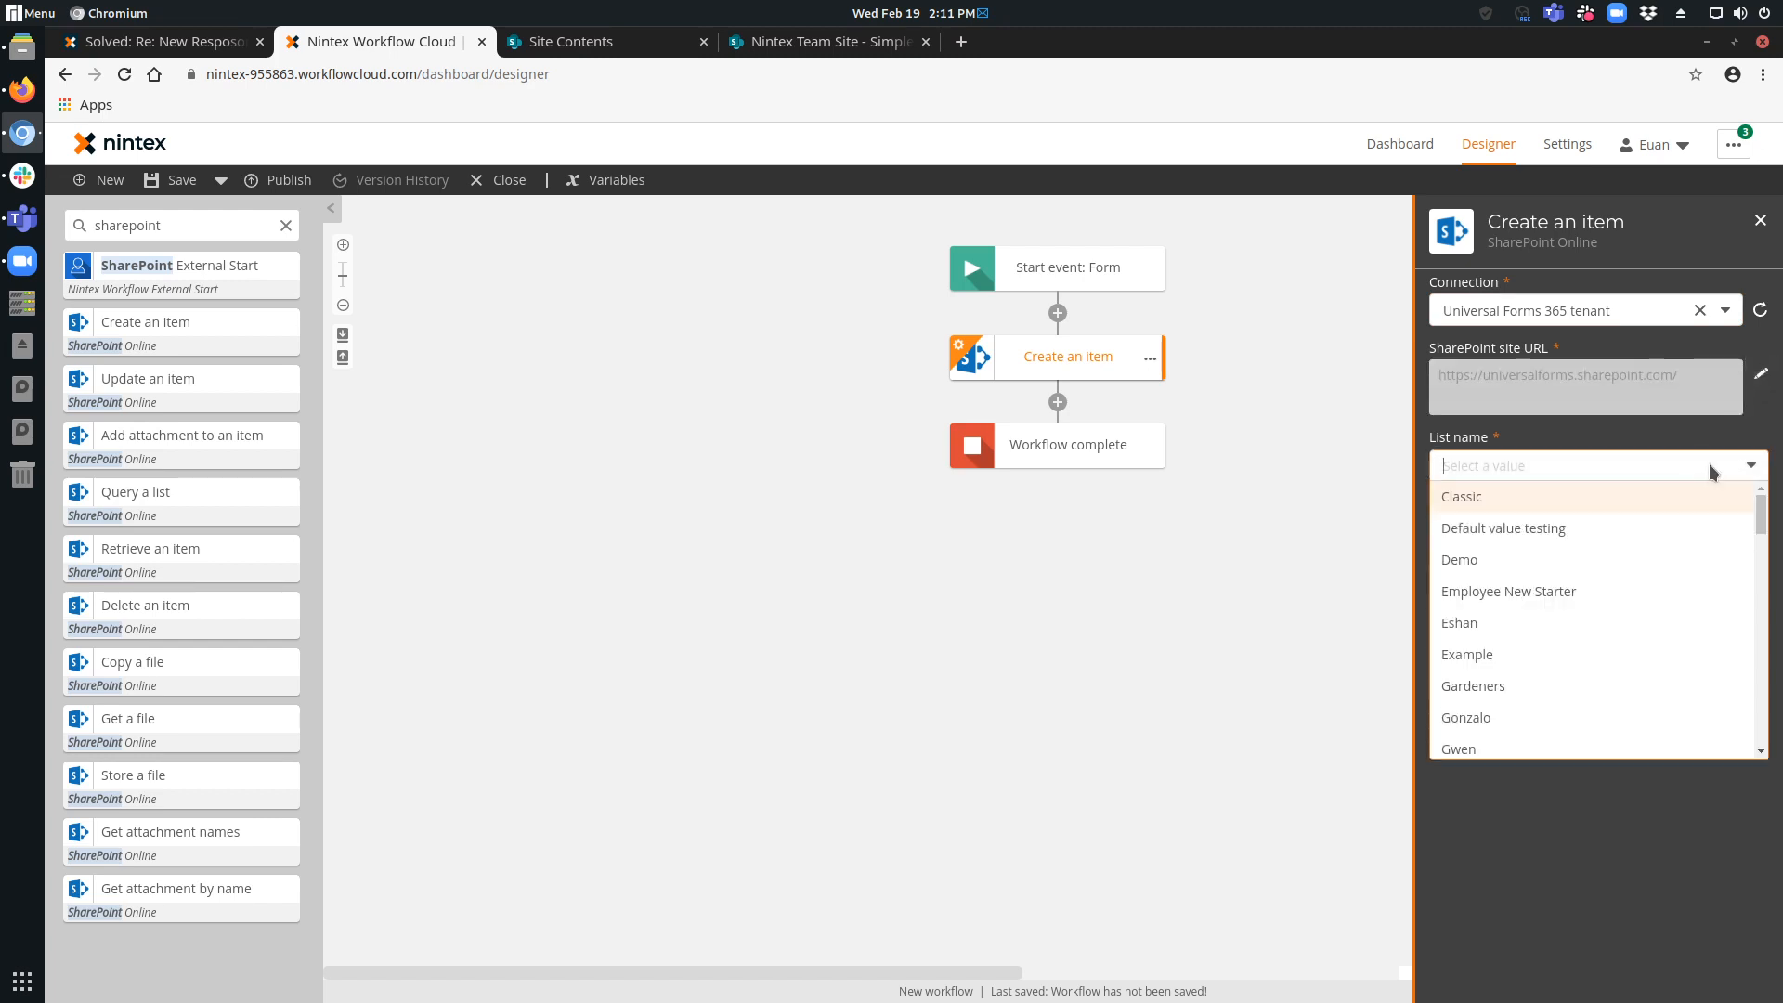
scroll(1540, 503, "down", 5)
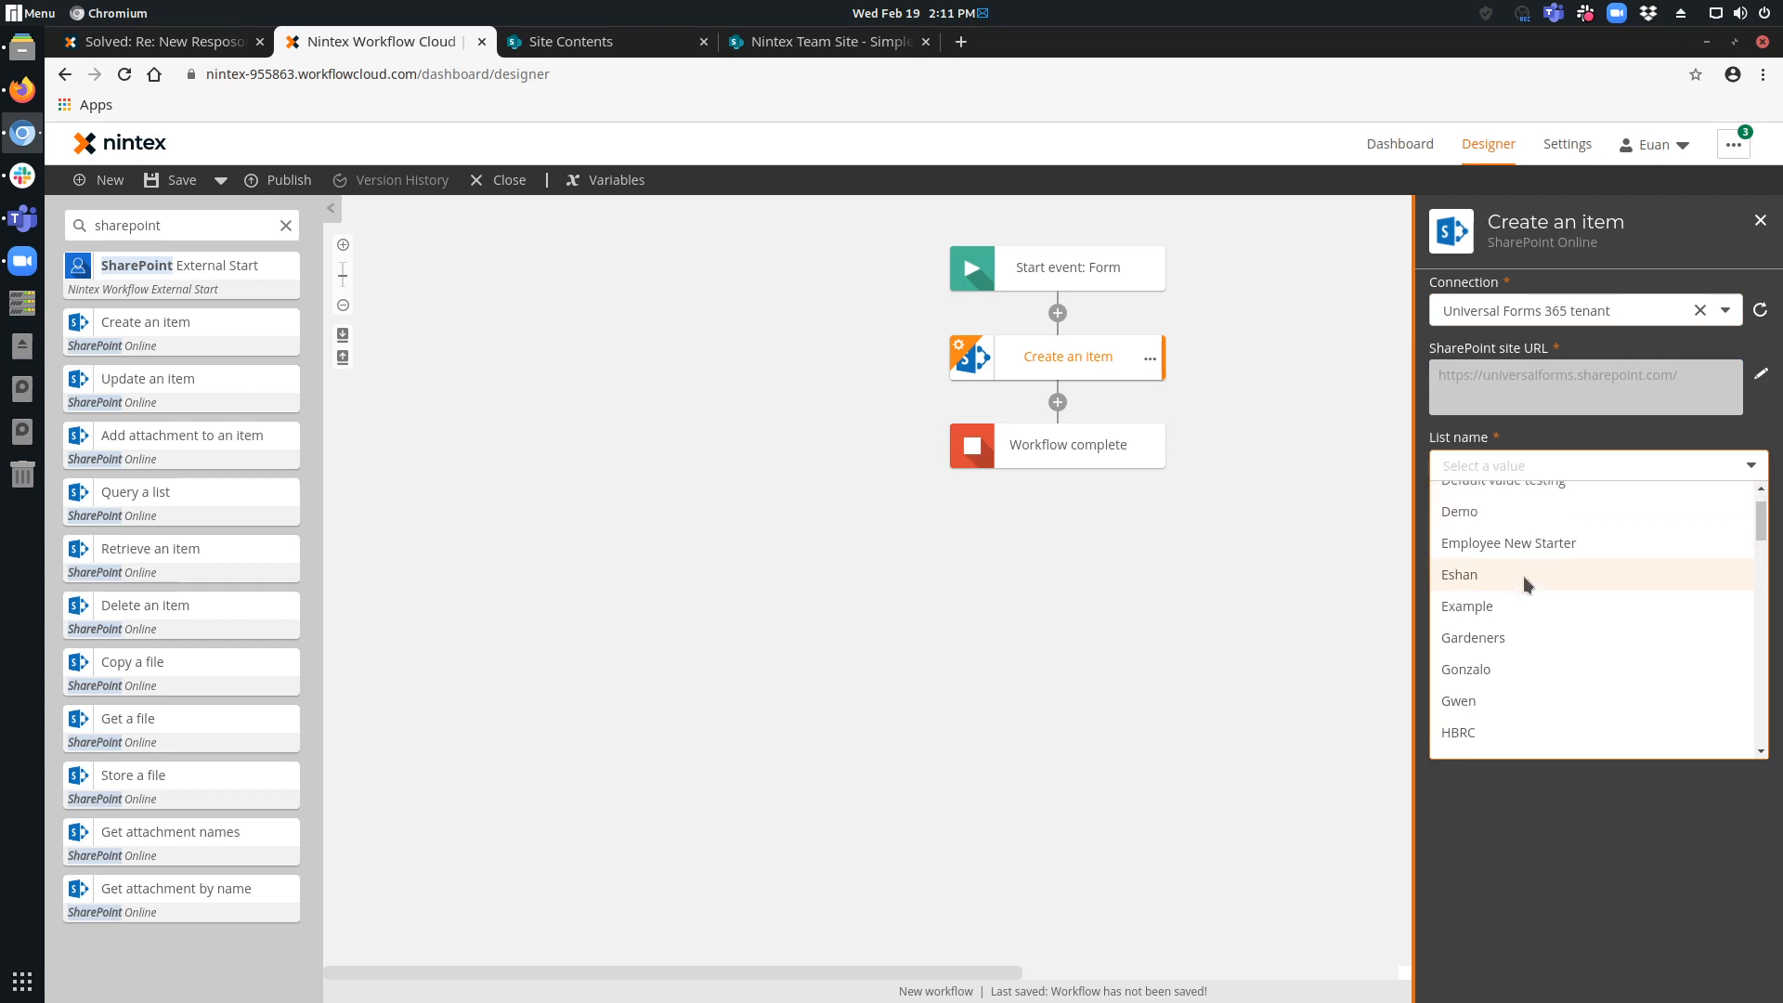
scroll(1505, 655, "down", 15)
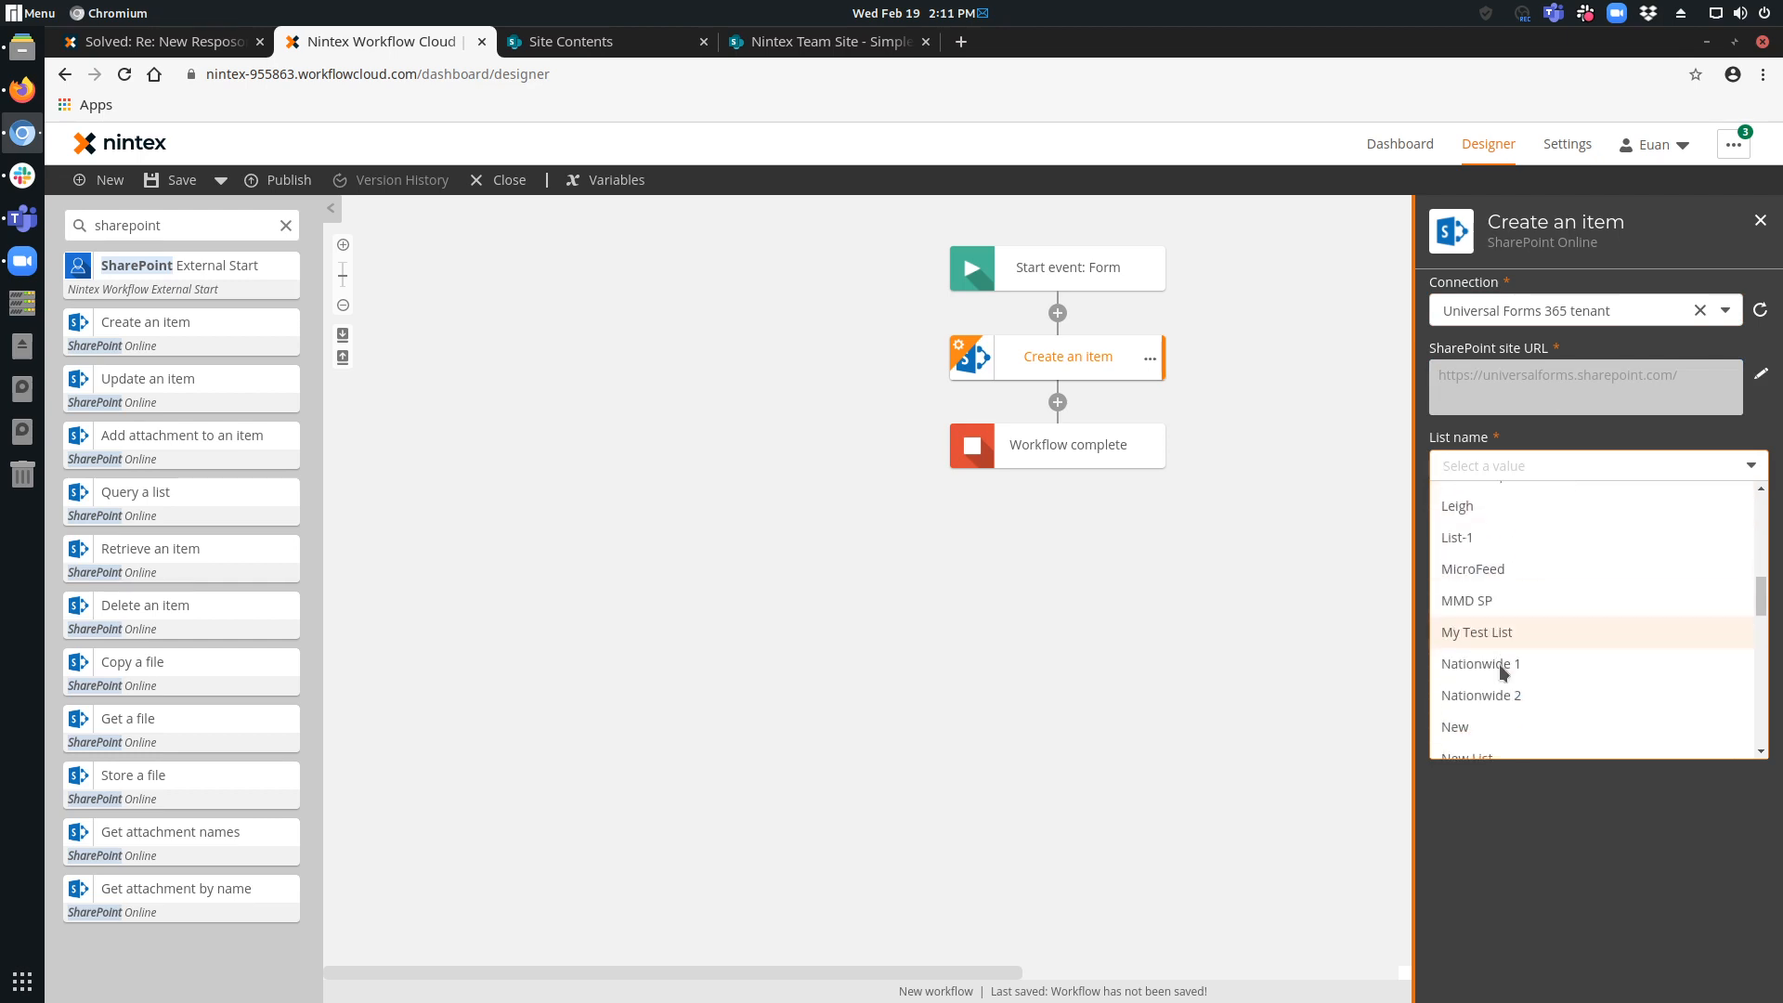
scroll(1501, 666, "down", 5)
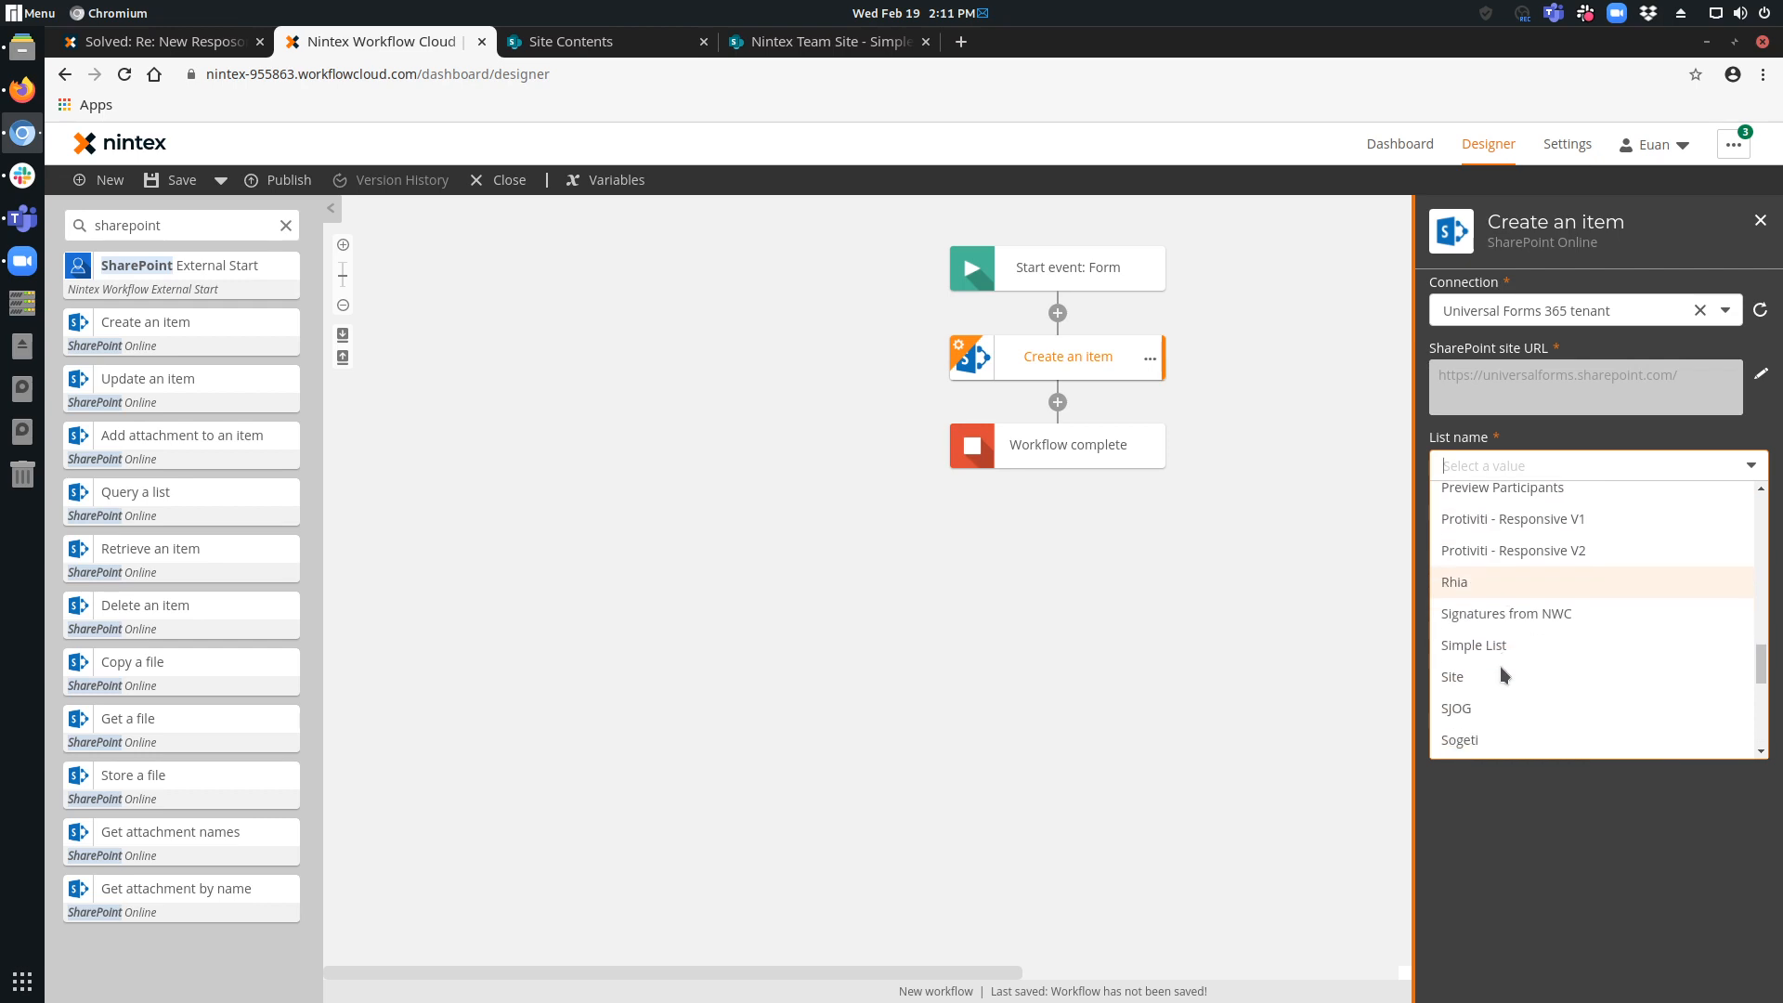
left_click(1482, 639)
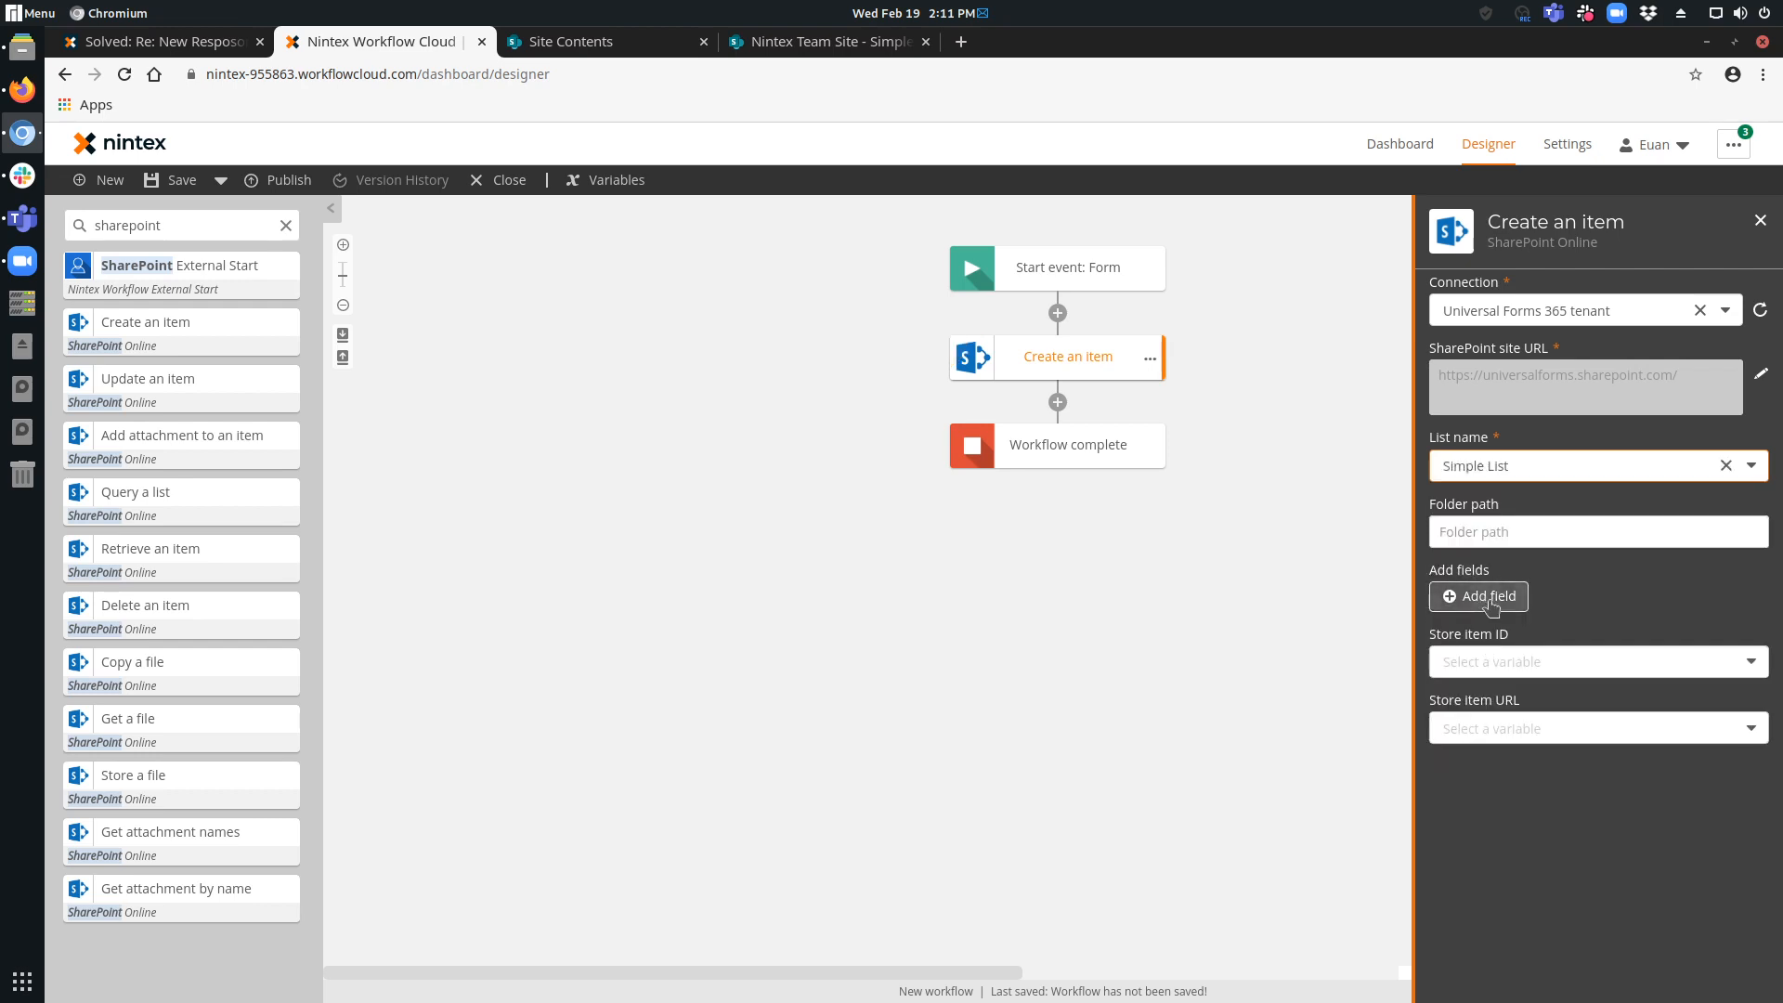
left_click(1489, 599)
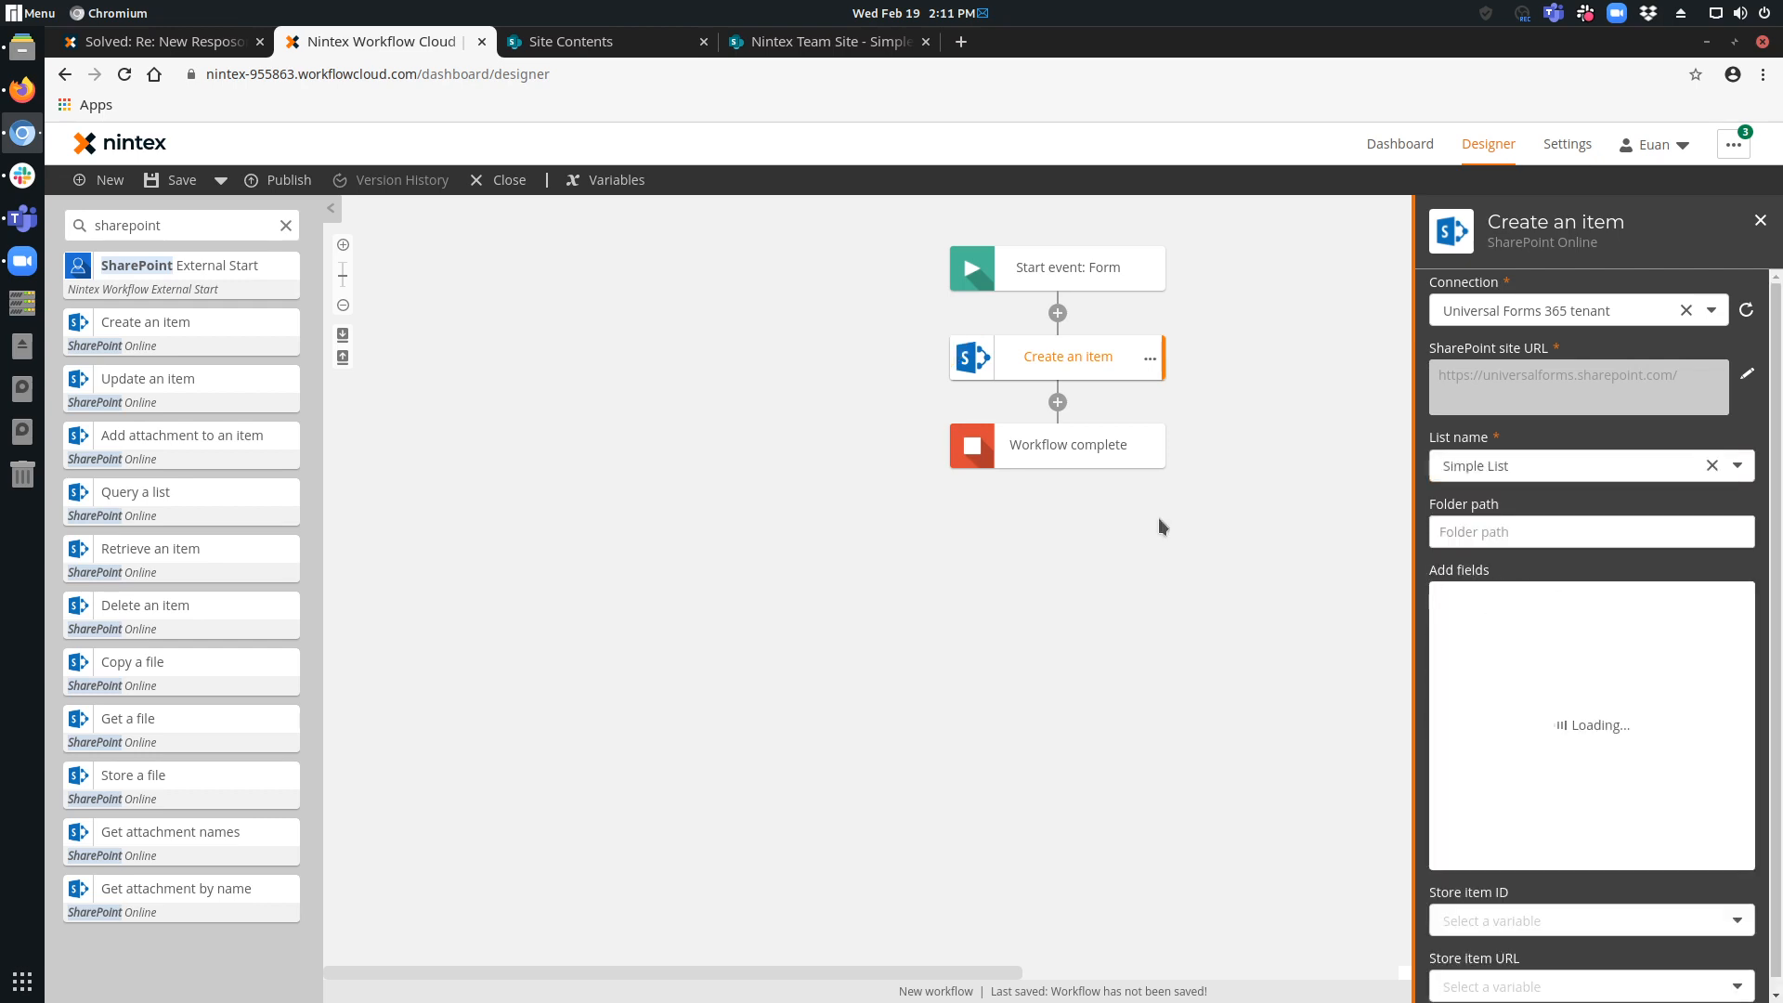
Check the columns of the SharePoint list Simple List and insert the start event's Title variable into the action's Title field.
left_click(641, 46)
left_click(817, 41)
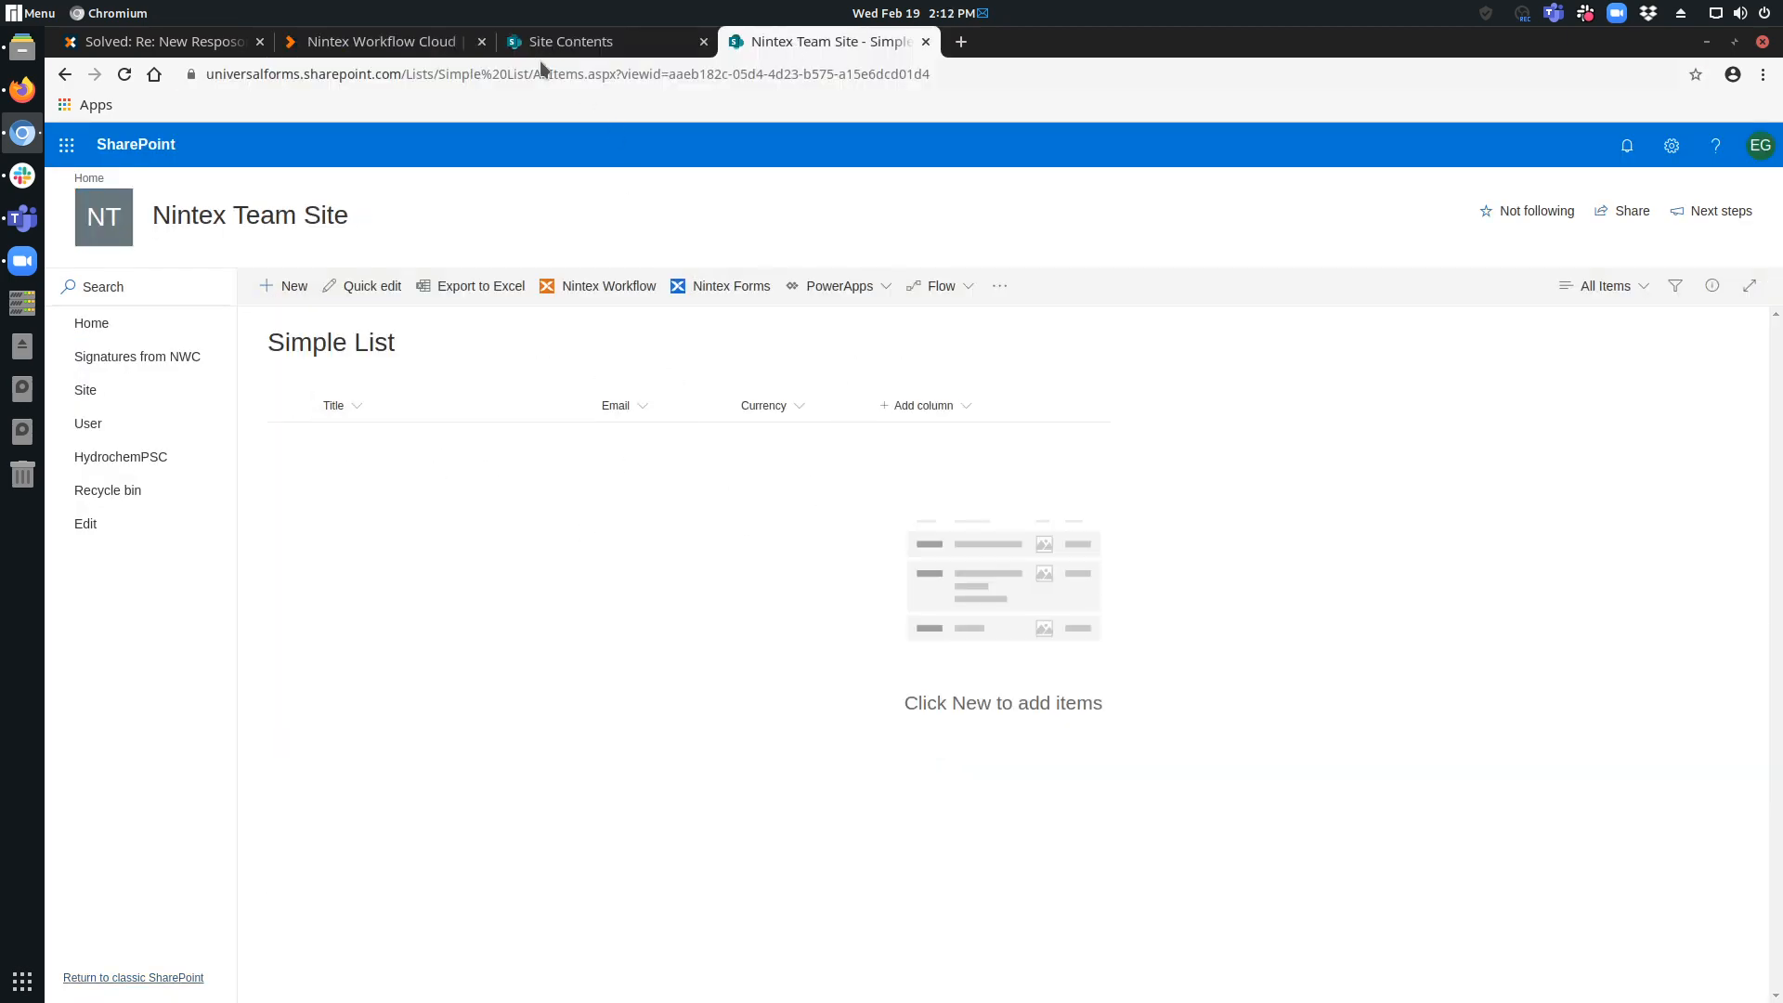
left_click(403, 44)
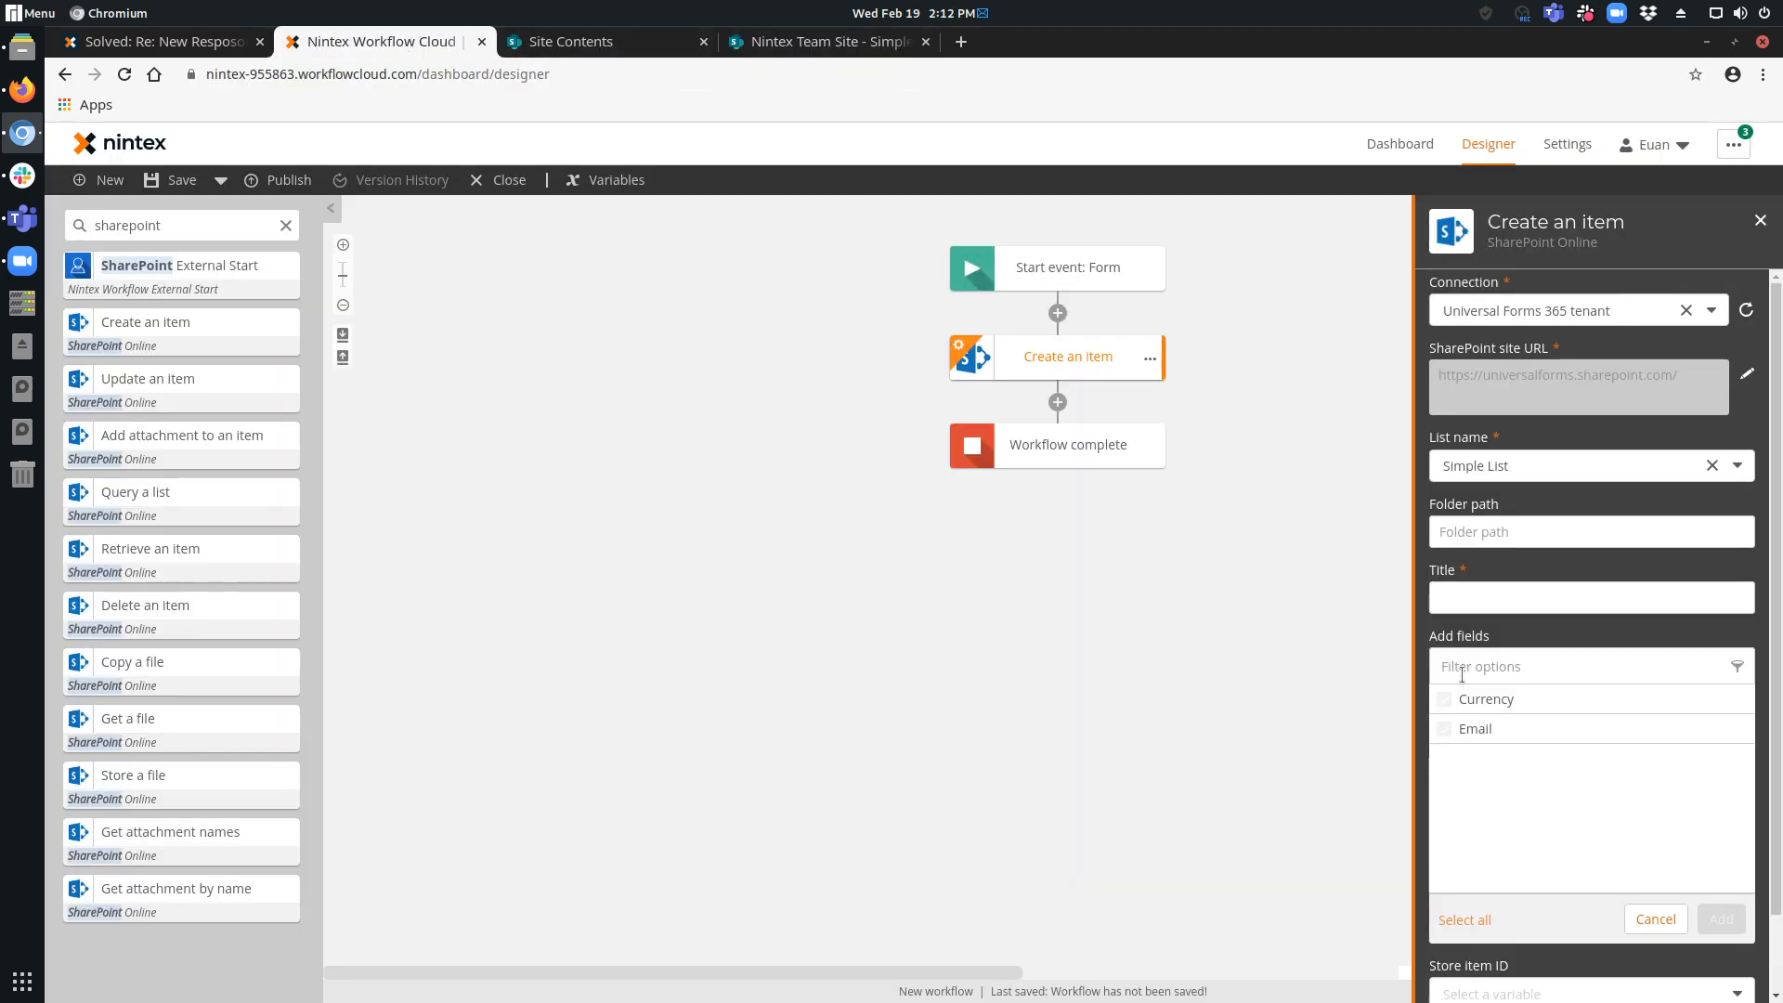
scroll(1557, 771, "down", 1)
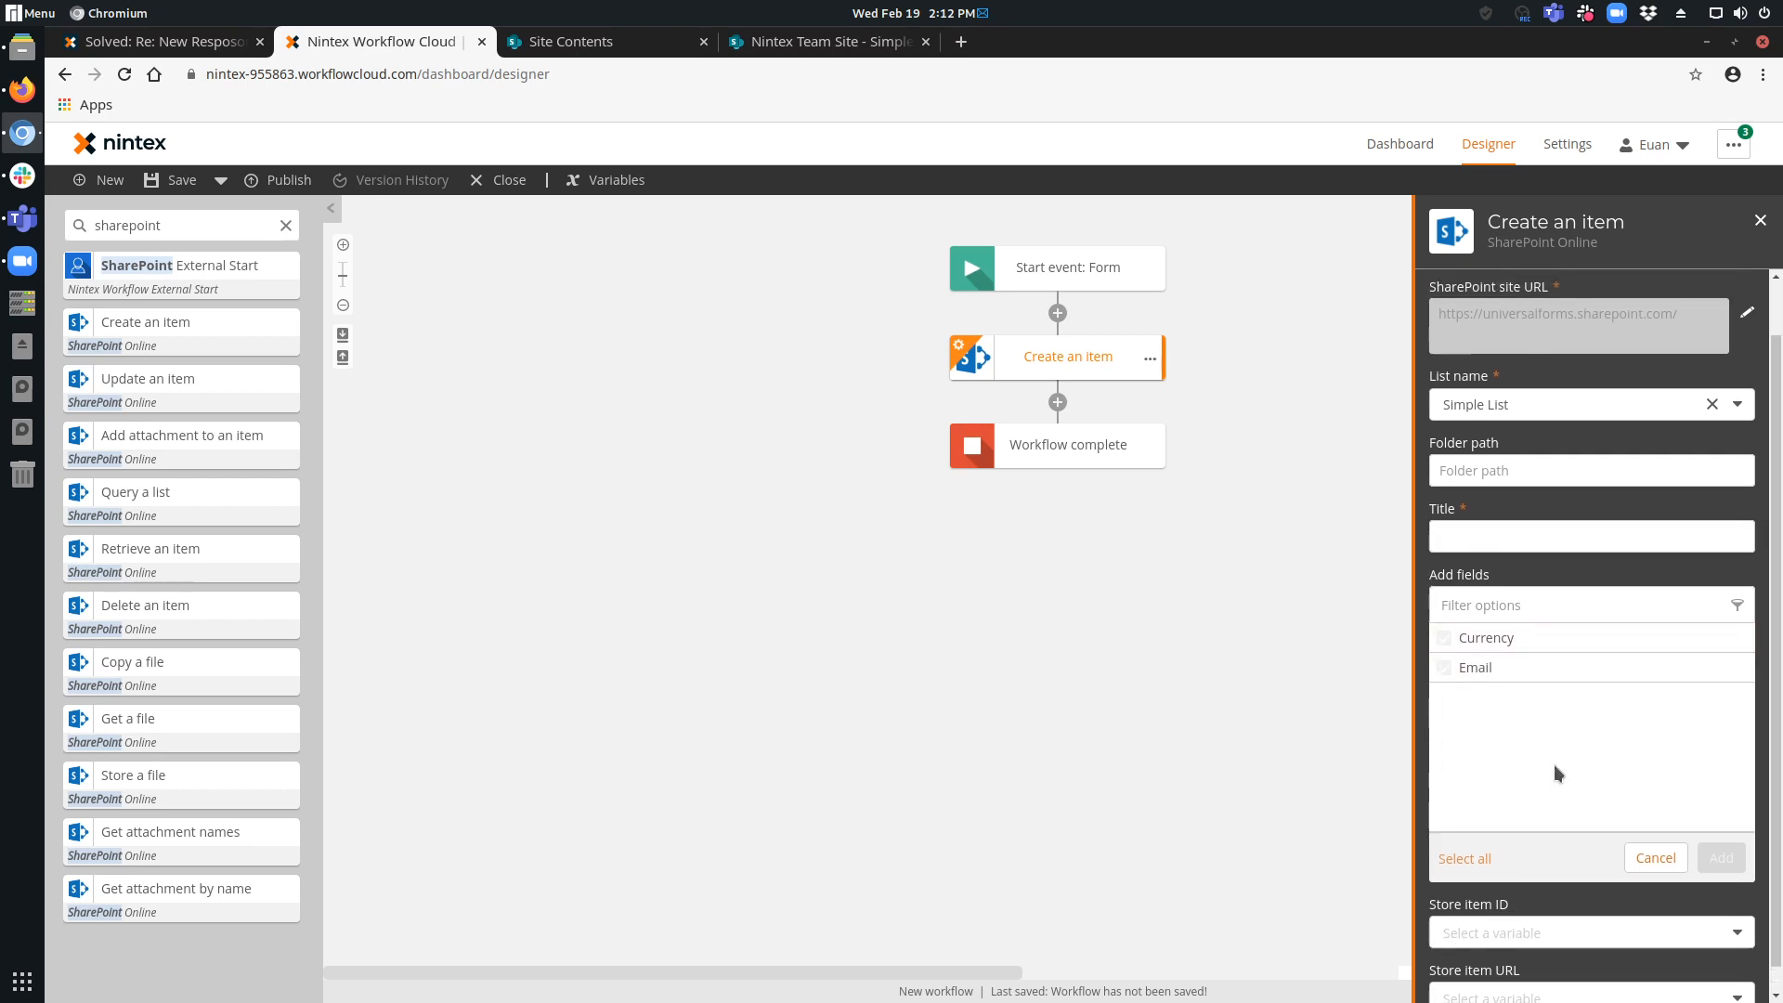
scroll(1556, 772, "up", 1)
left_click(1504, 599)
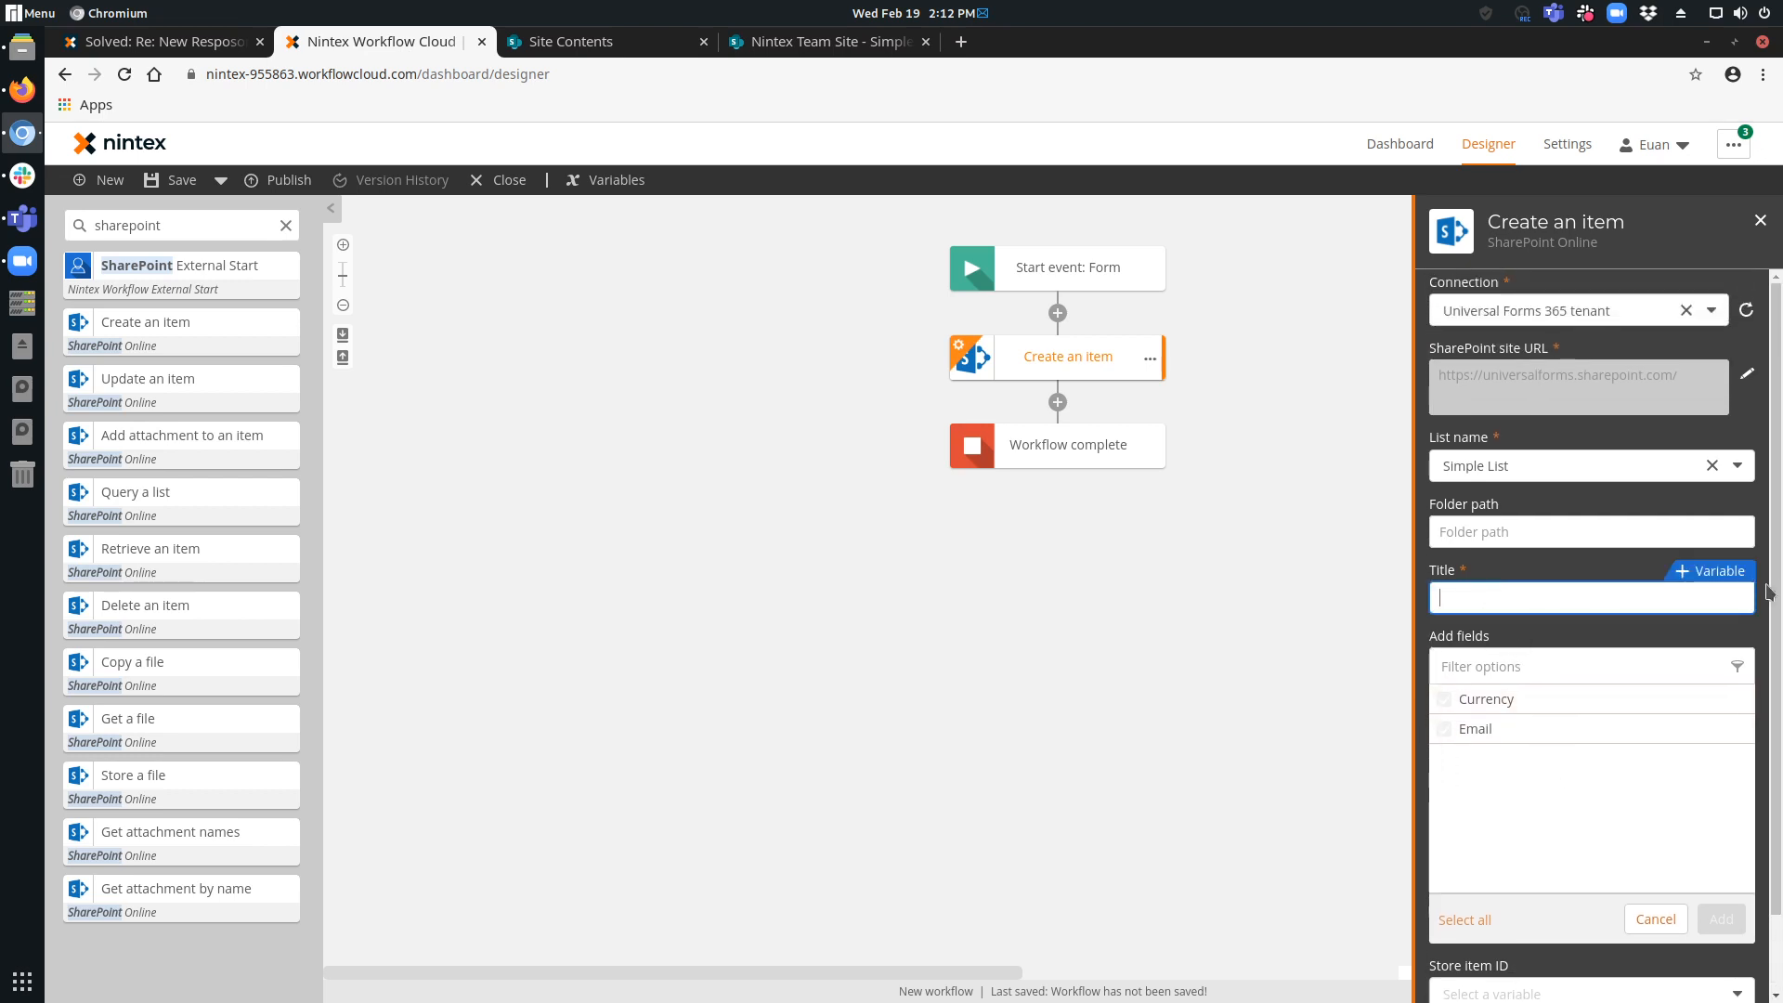
left_click(1729, 572)
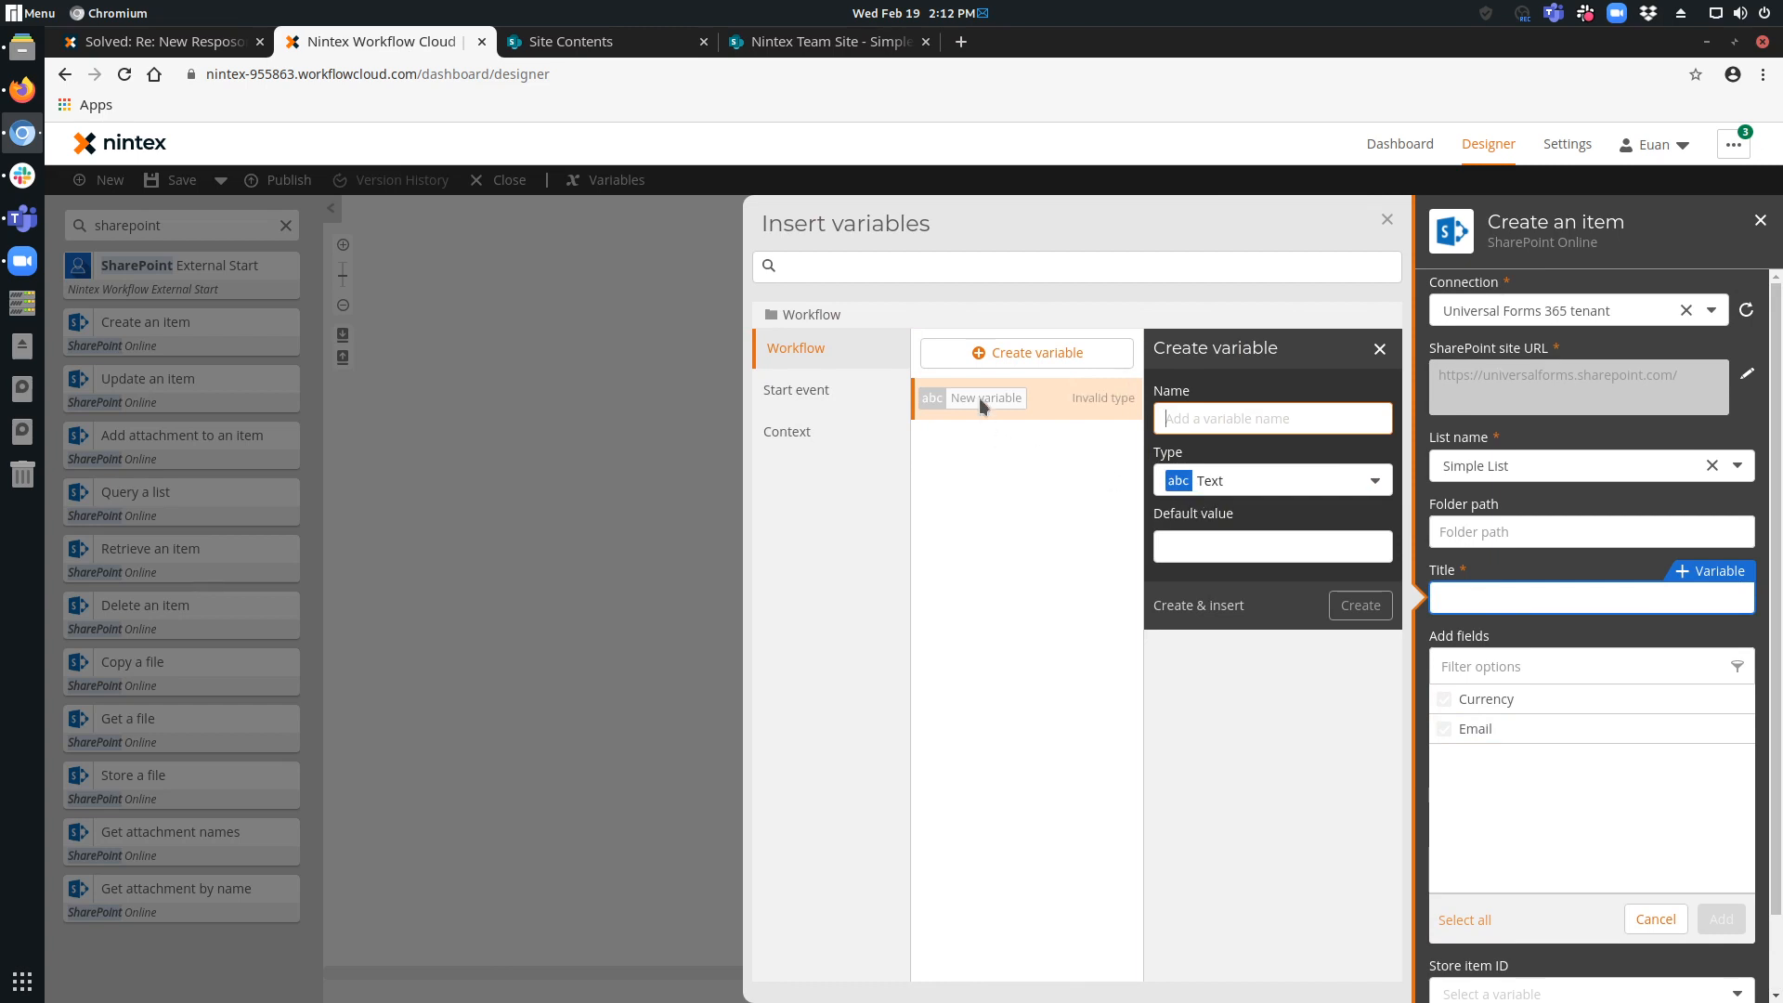
left_click(800, 390)
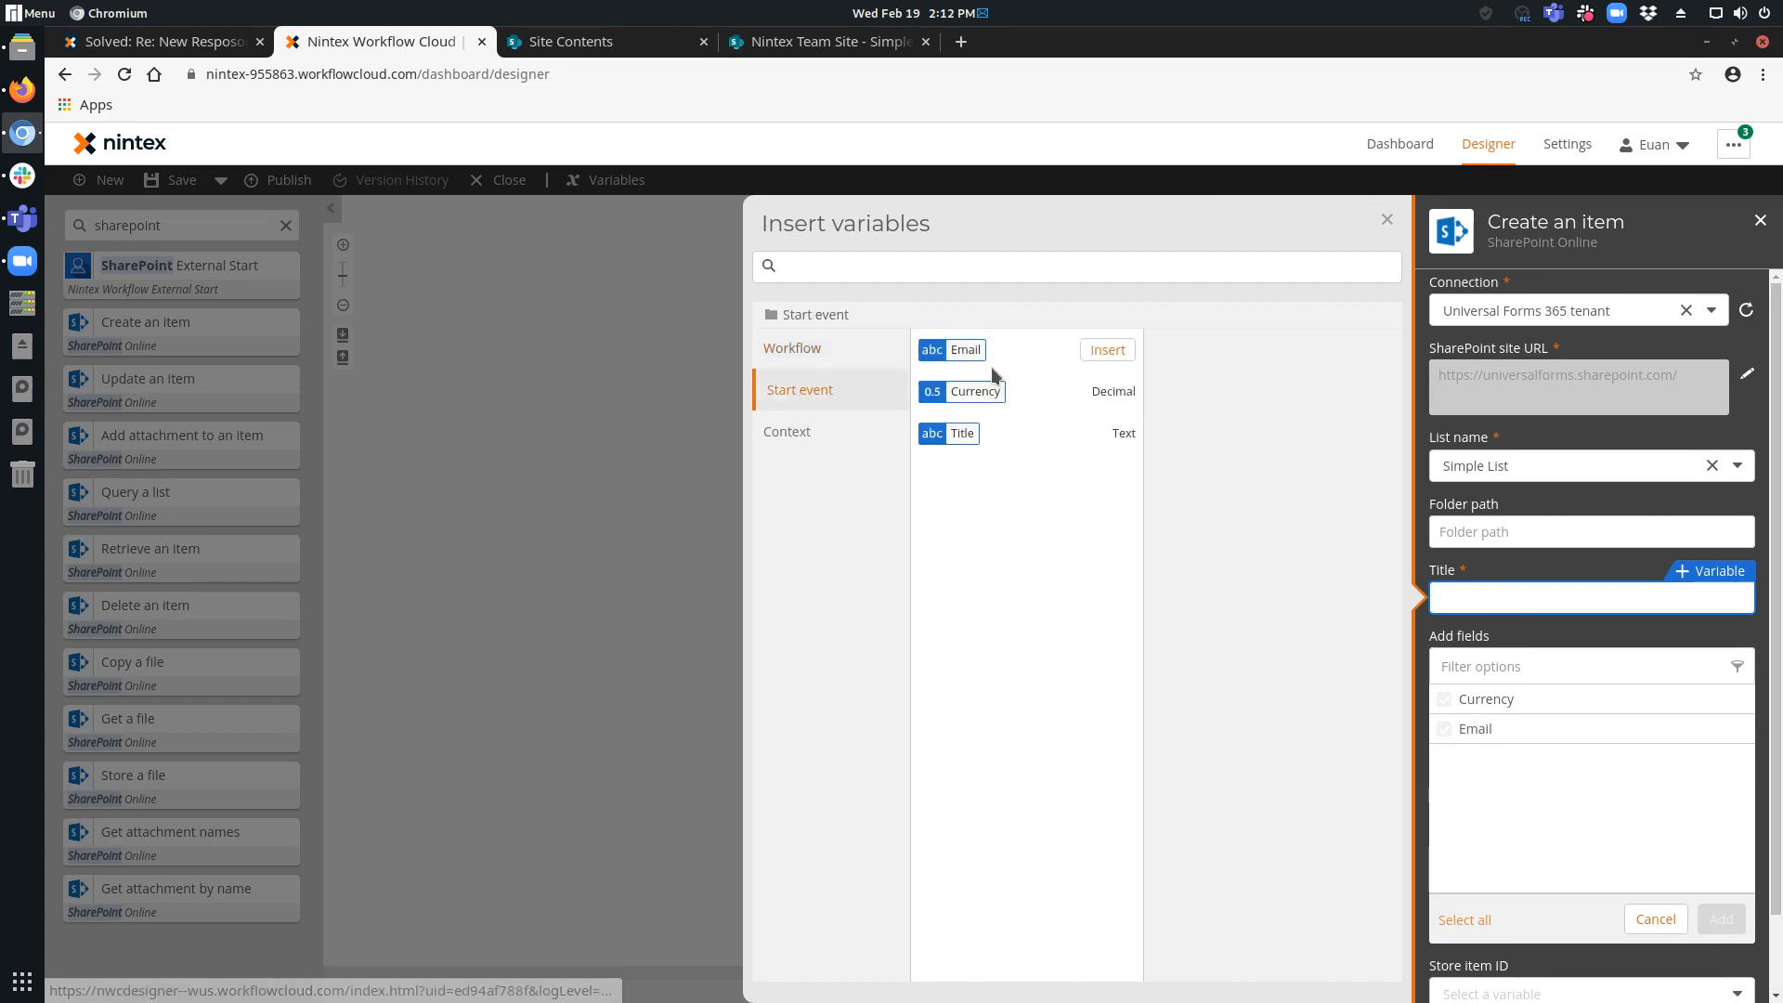
left_click(1110, 434)
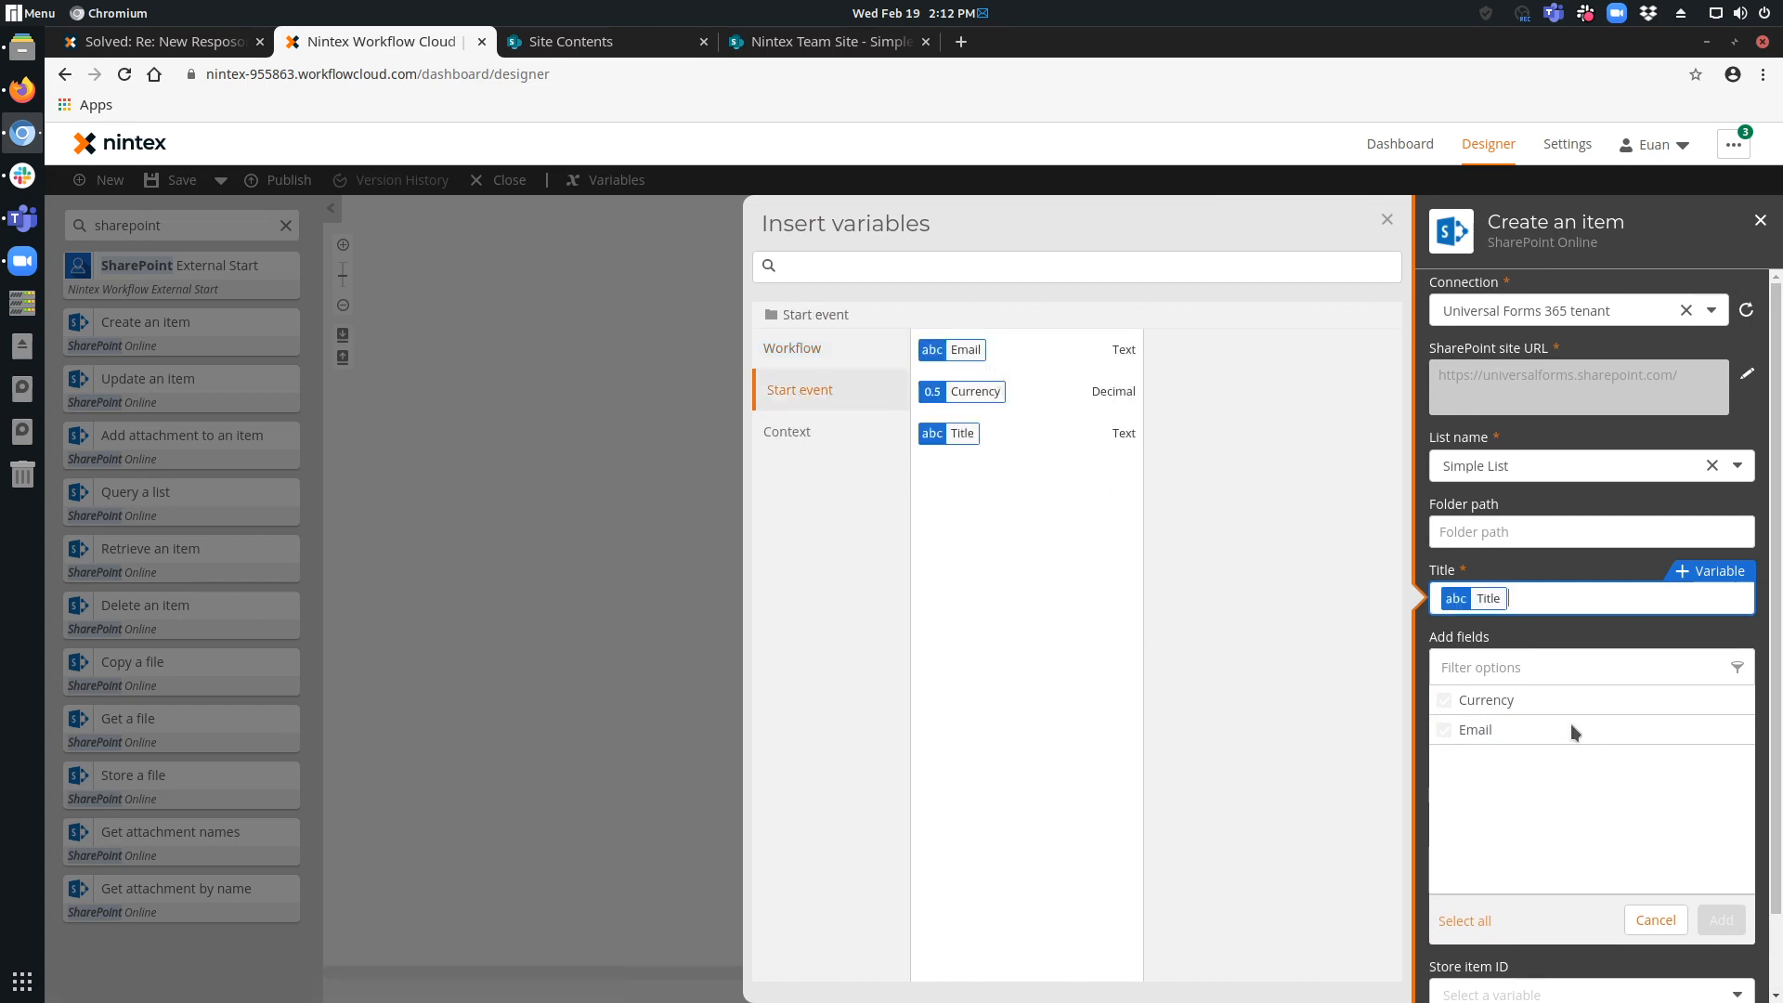
Add the Currency and Email fields to the Create an item action.
left_click(1444, 701)
left_click(1445, 730)
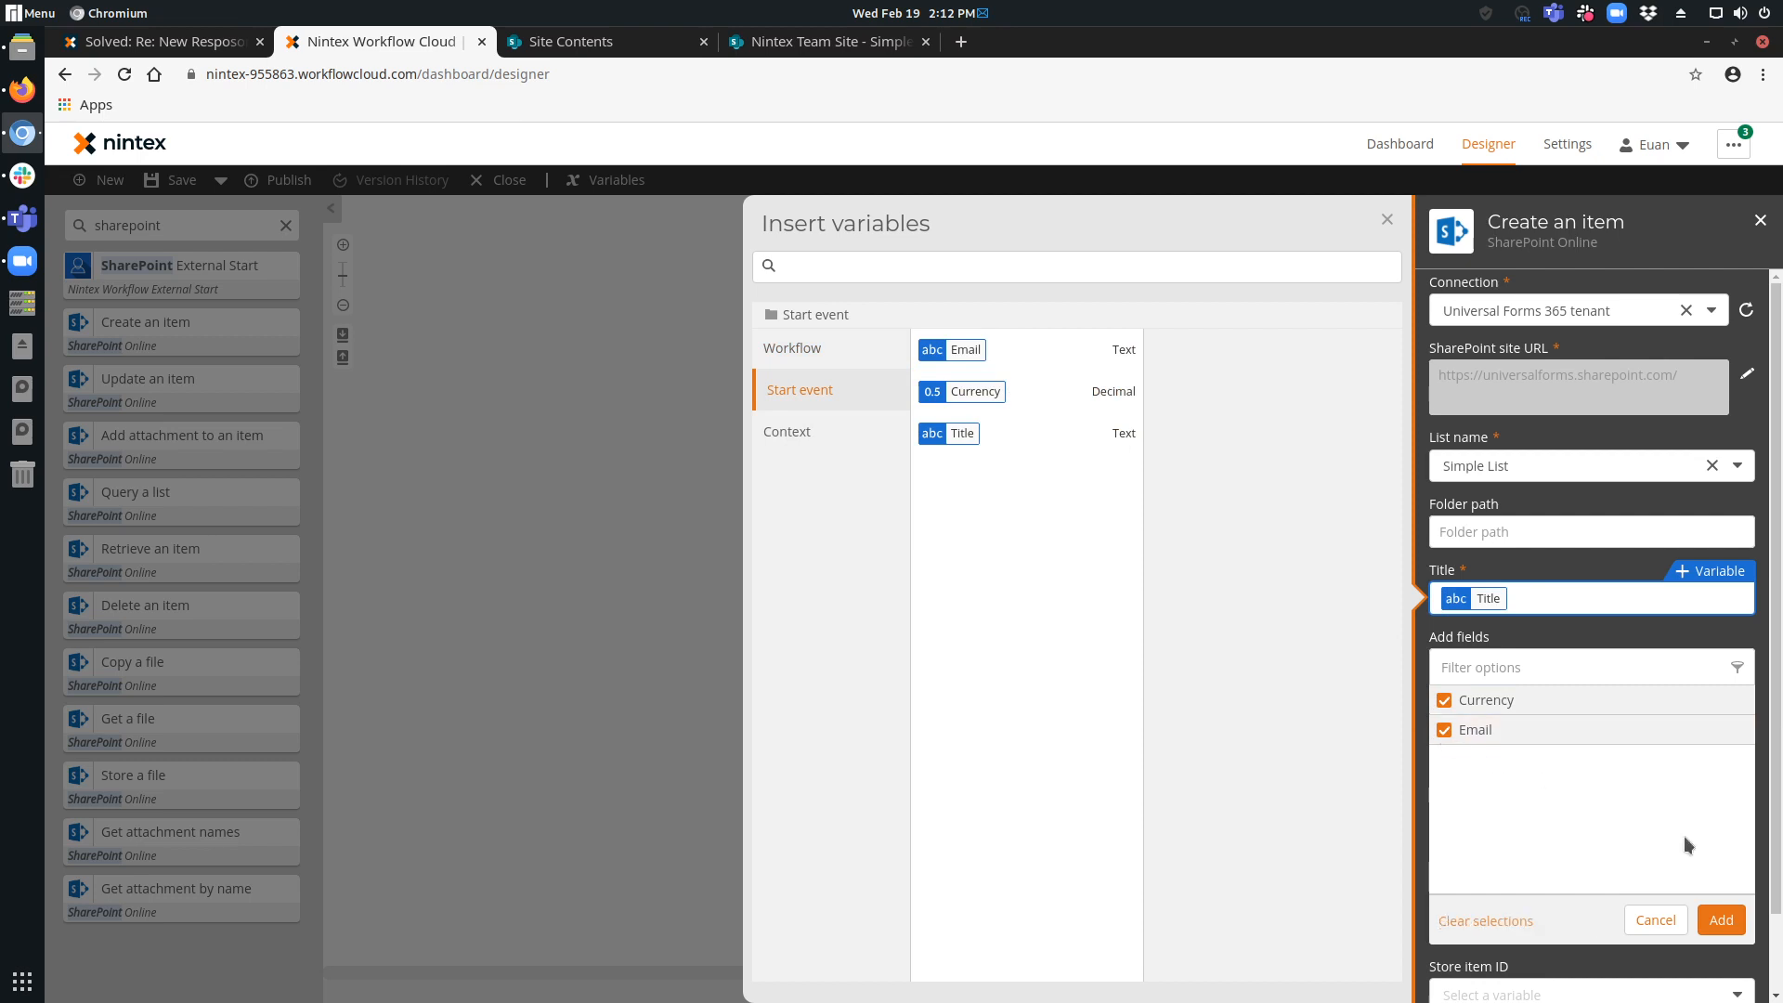
left_click(1722, 921)
Fill the action's Currency and Email fields with the matching start event variables and close the action's configuration.
left_click(1590, 658)
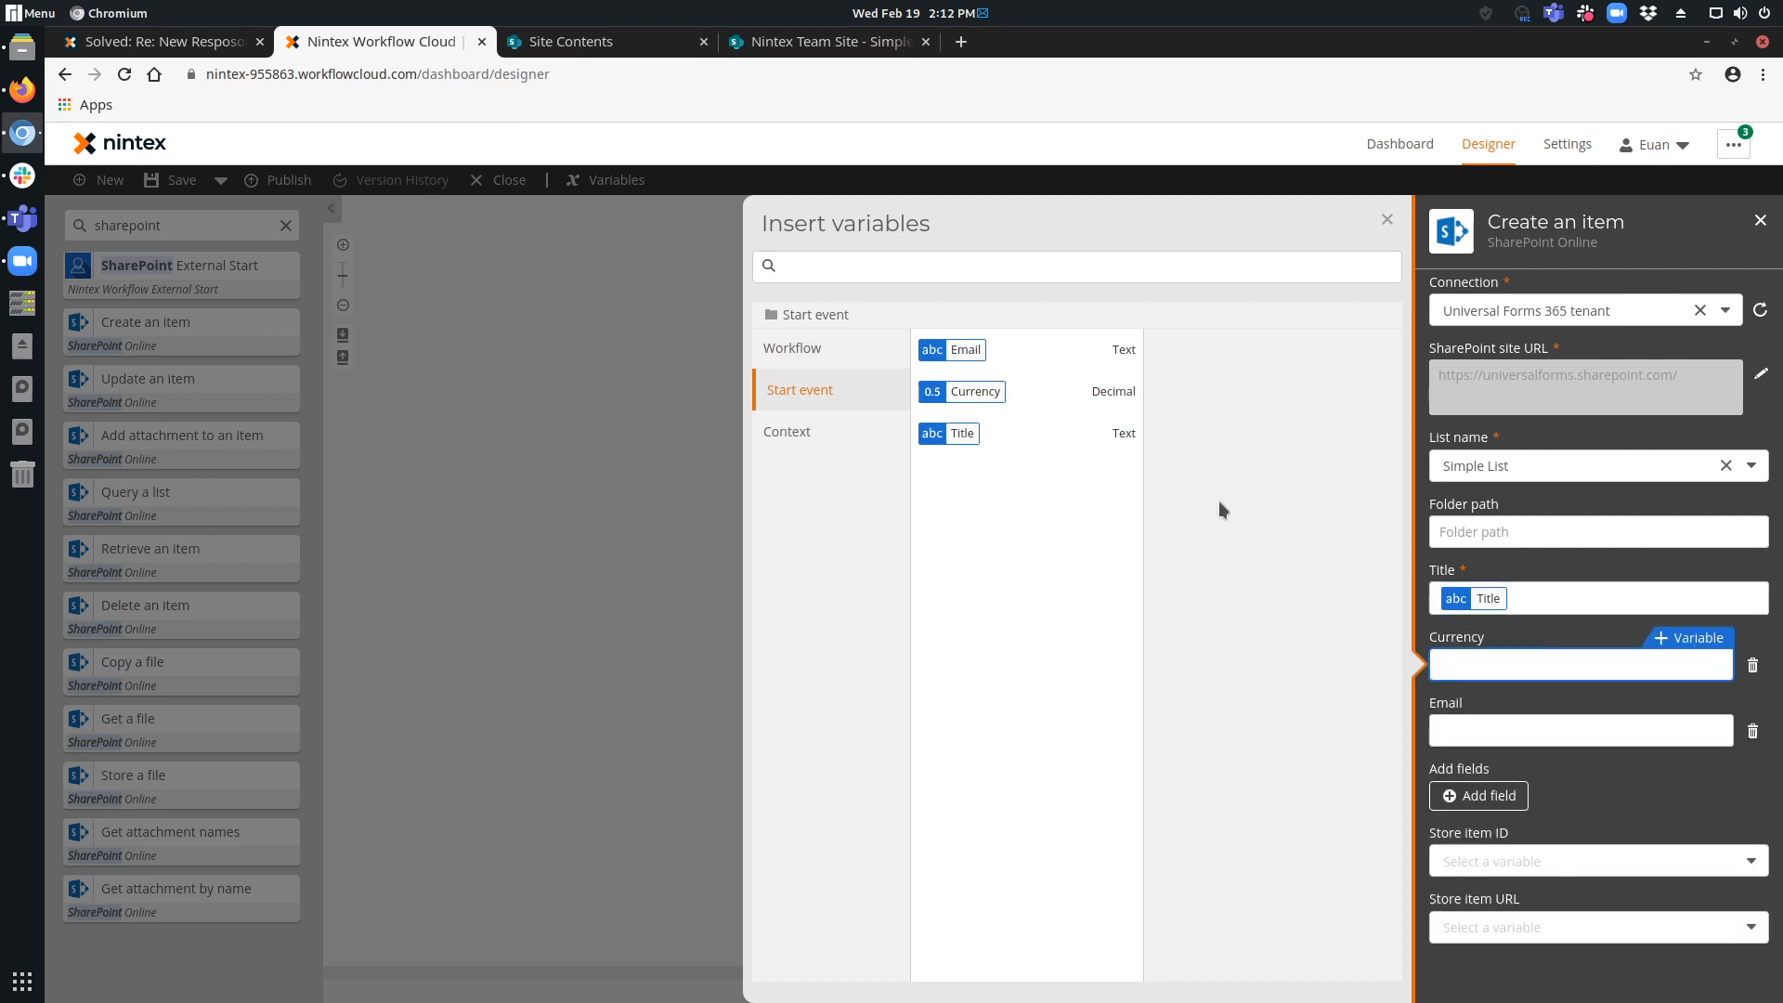
mouse_move(1059, 398)
left_click(817, 41)
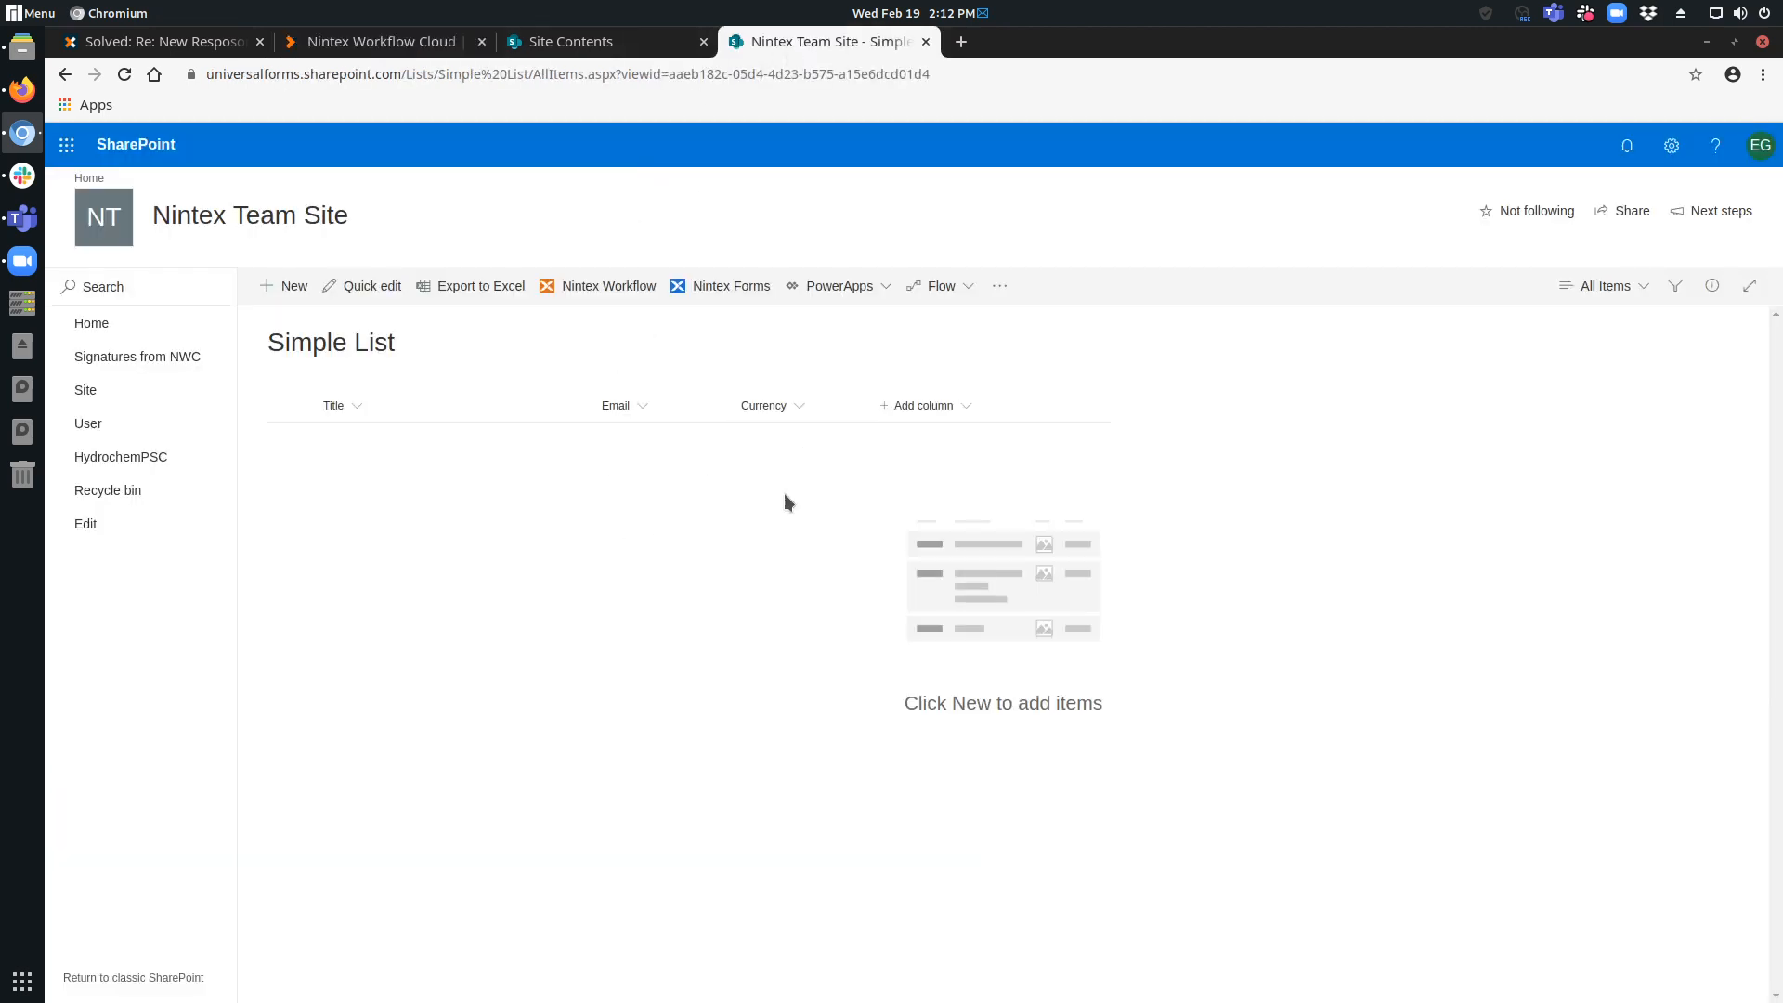
left_click(372, 41)
mouse_move(984, 407)
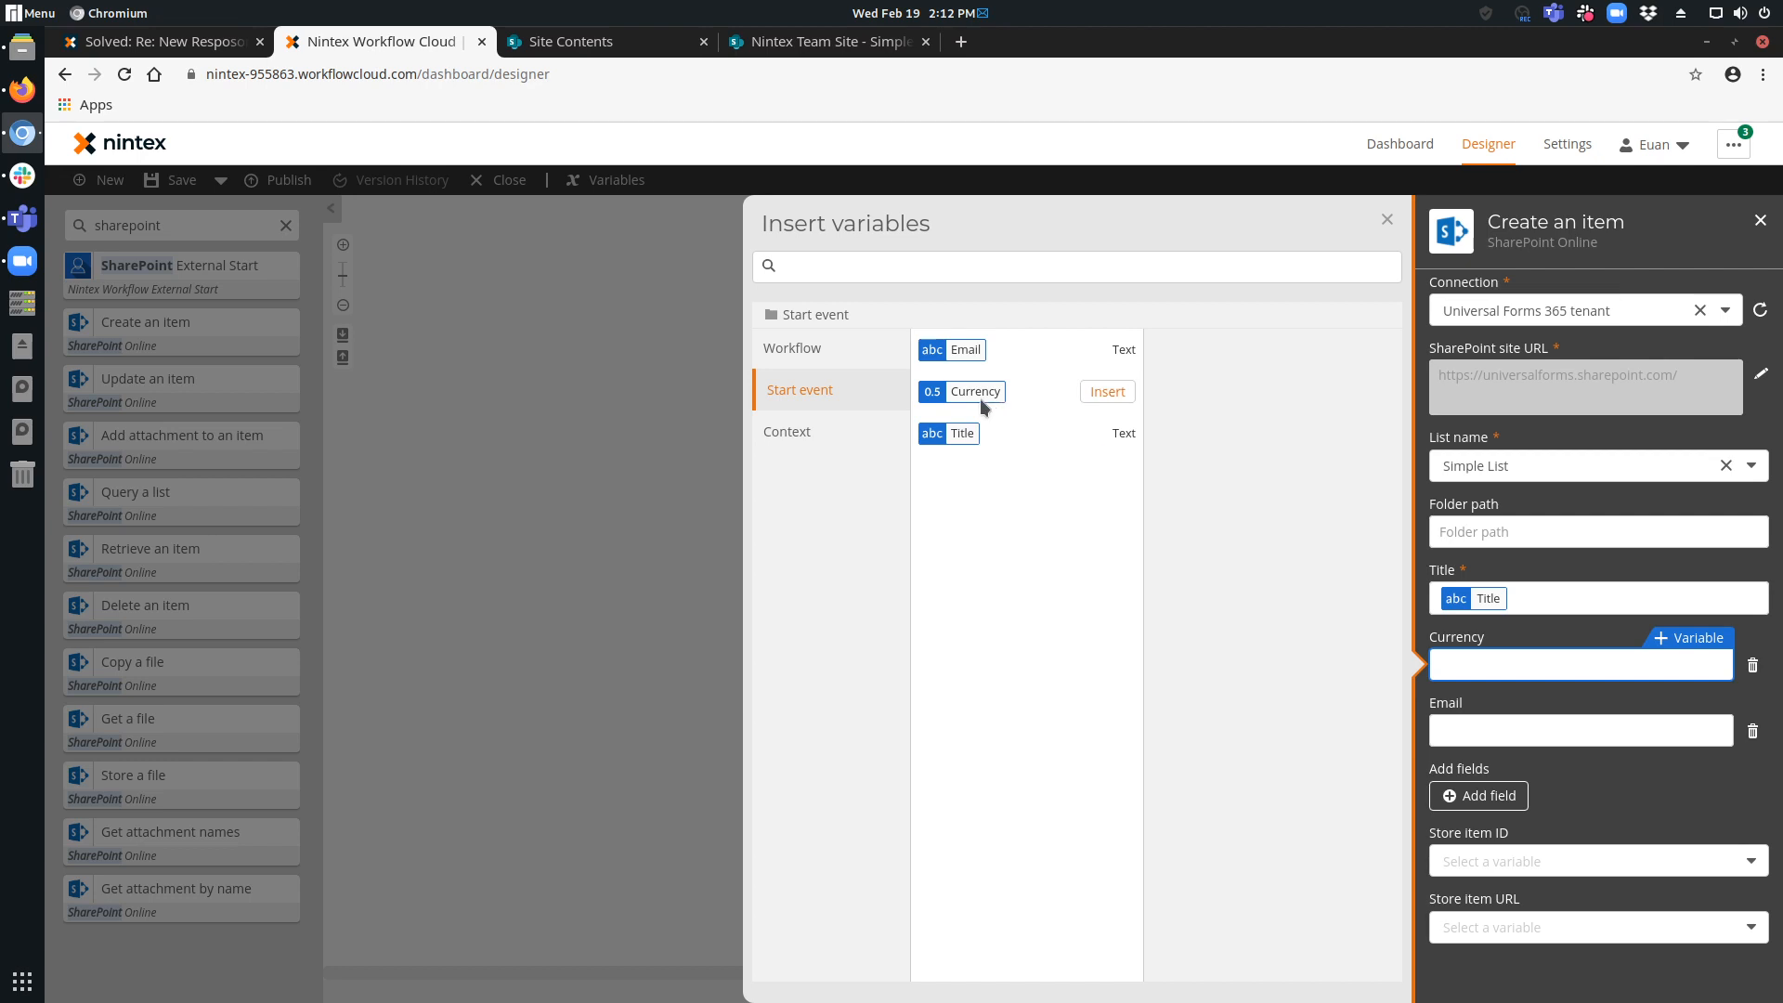
left_click(1121, 393)
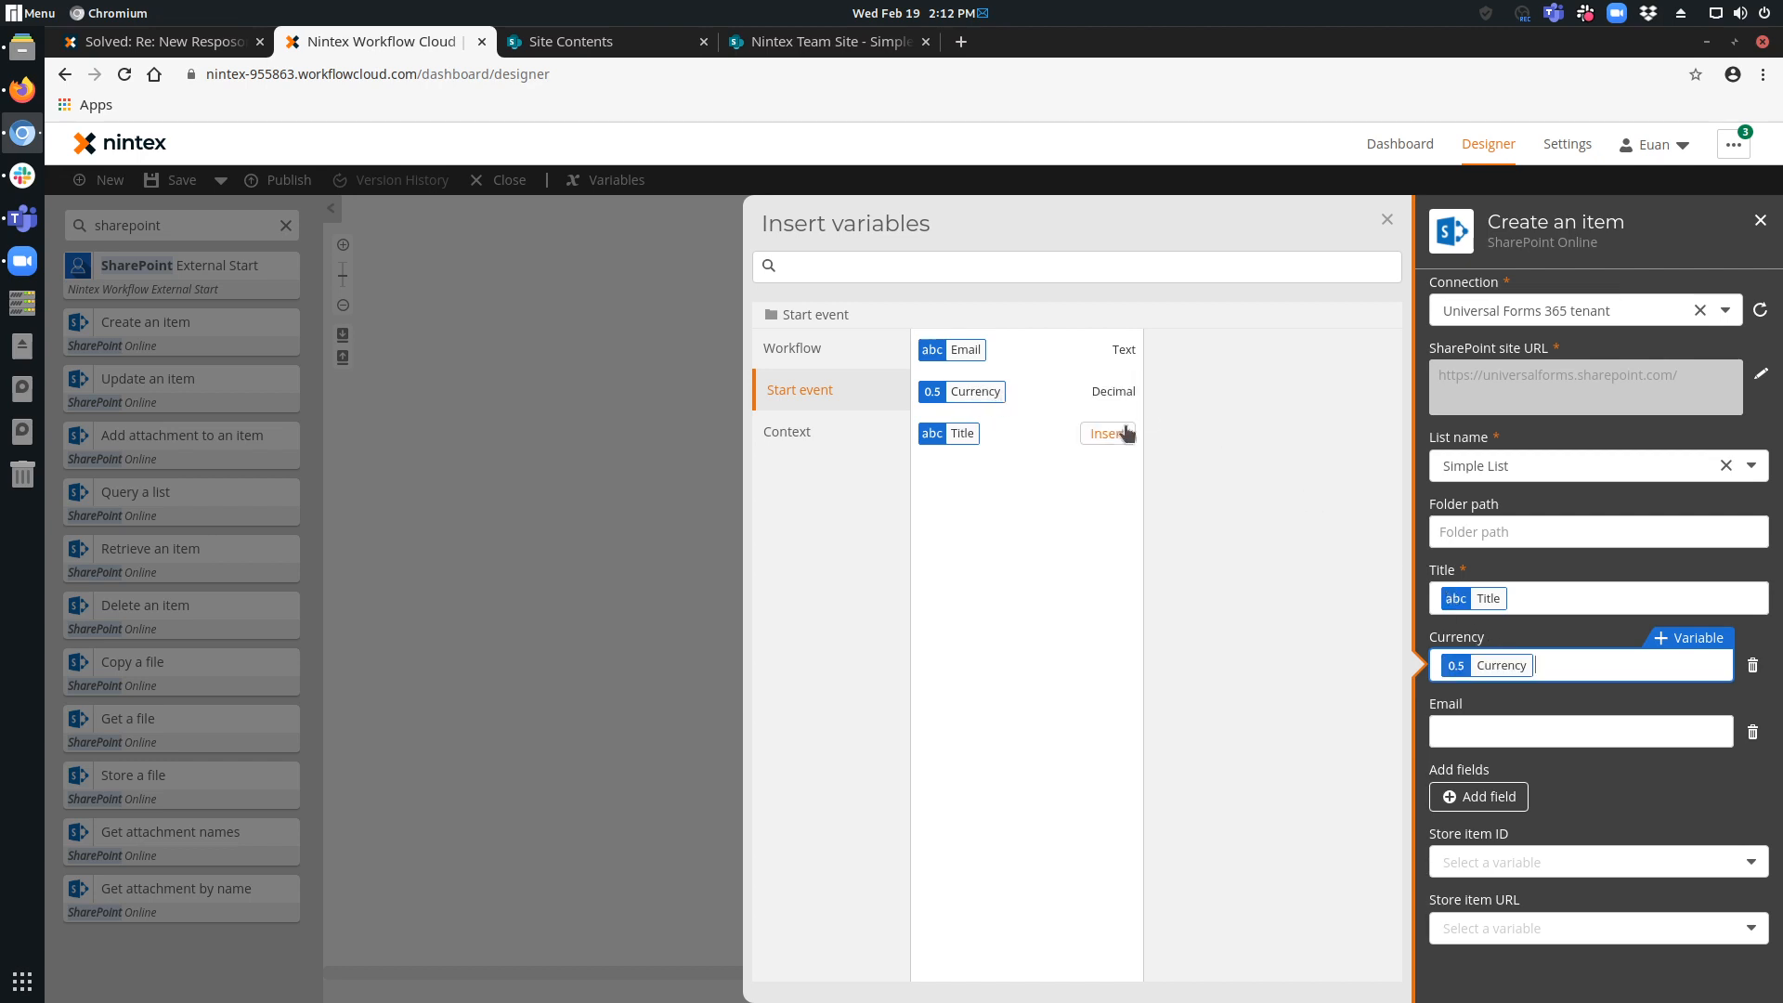
left_click(1486, 733)
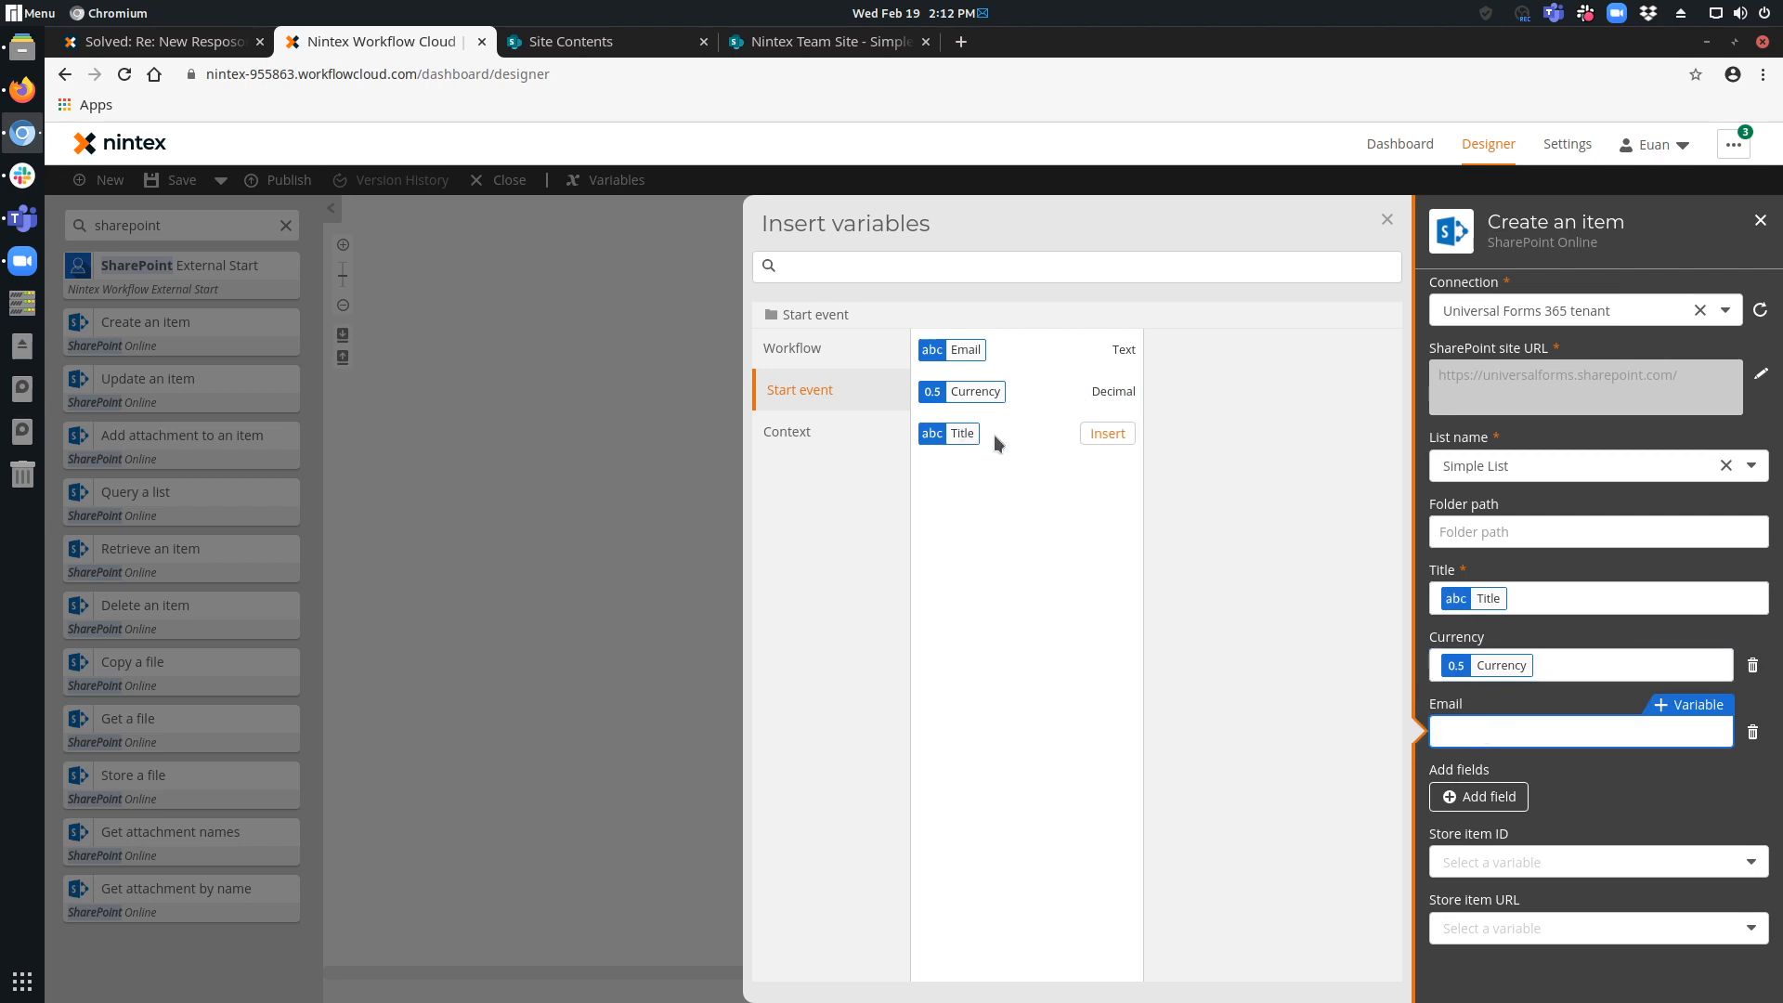
left_click(1101, 351)
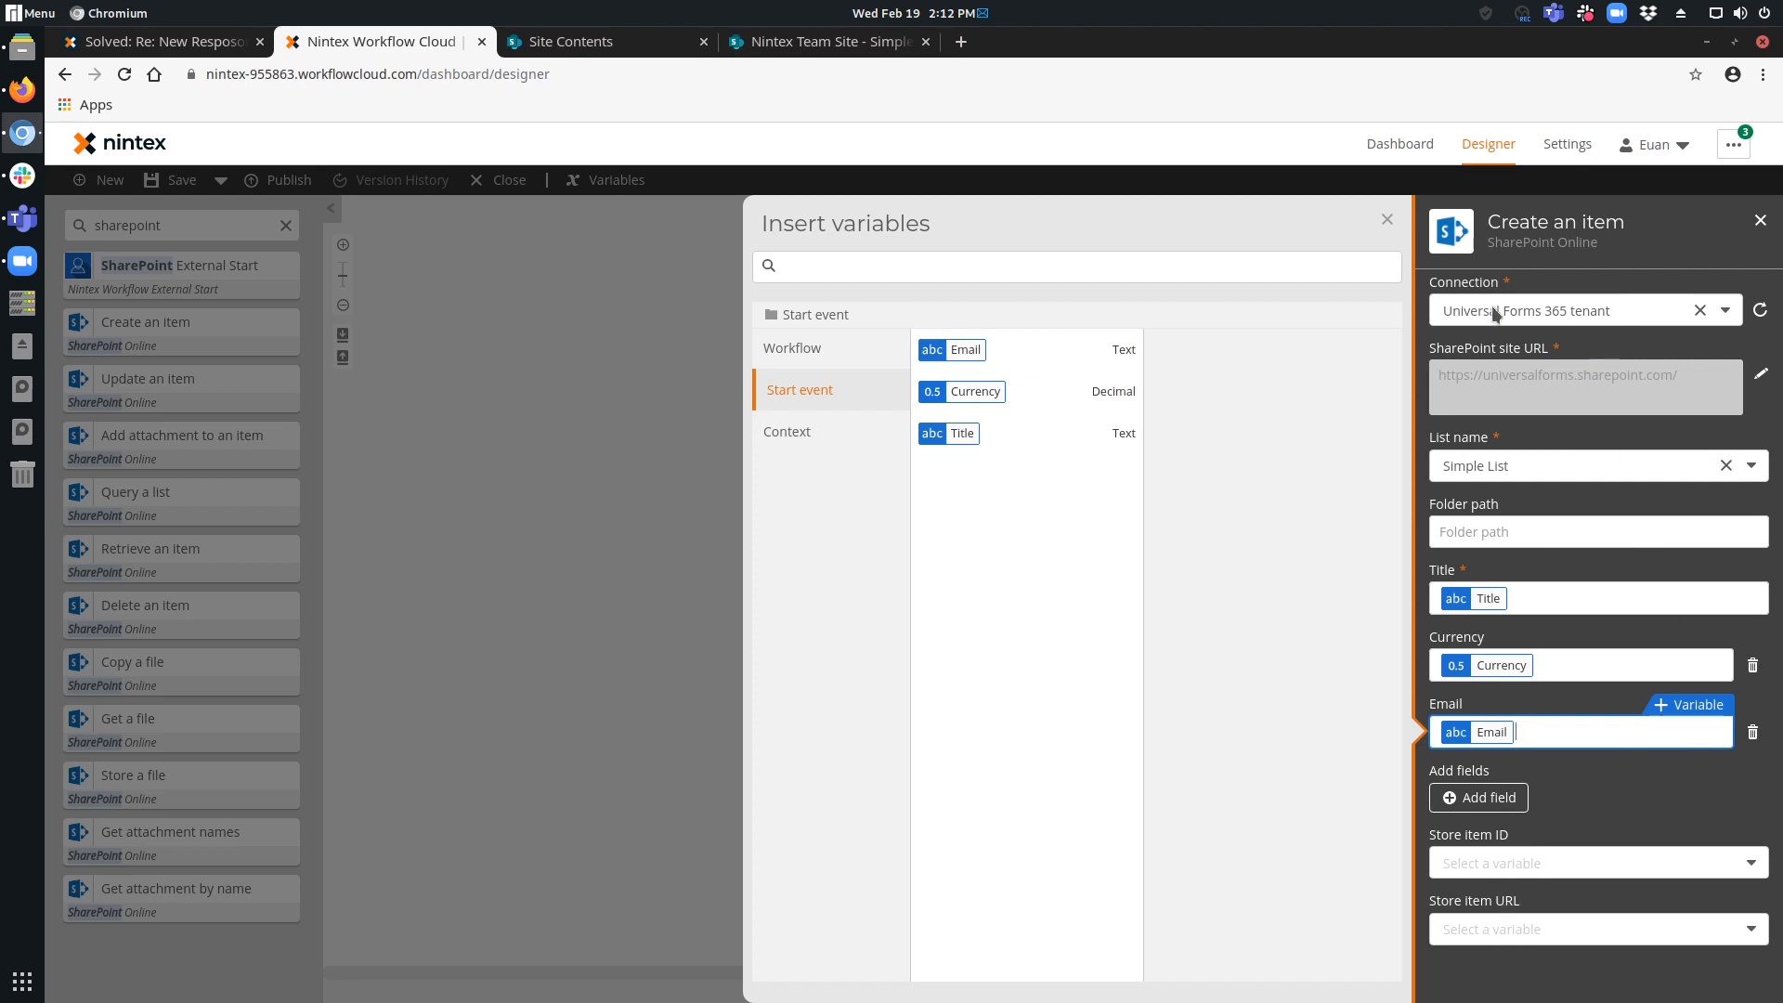
left_click(529, 401)
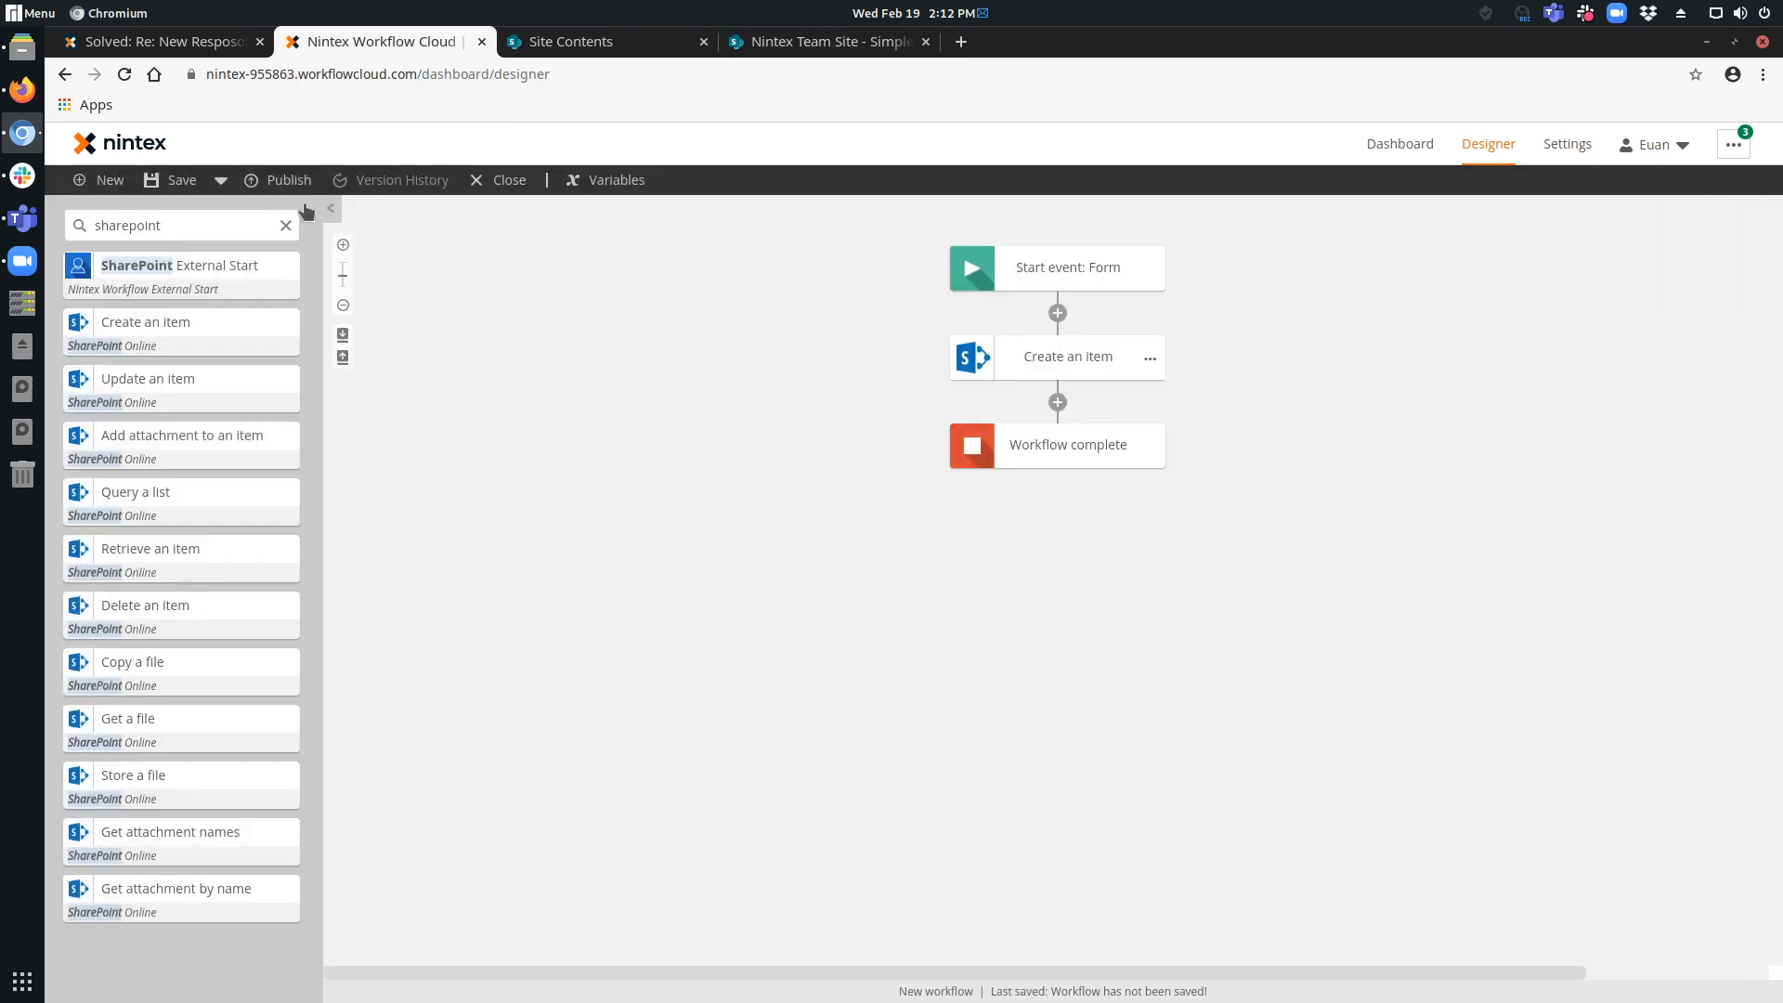
Publish the workflow under the name Testing Nintex Live replacement and open its published web form.
left_click(281, 182)
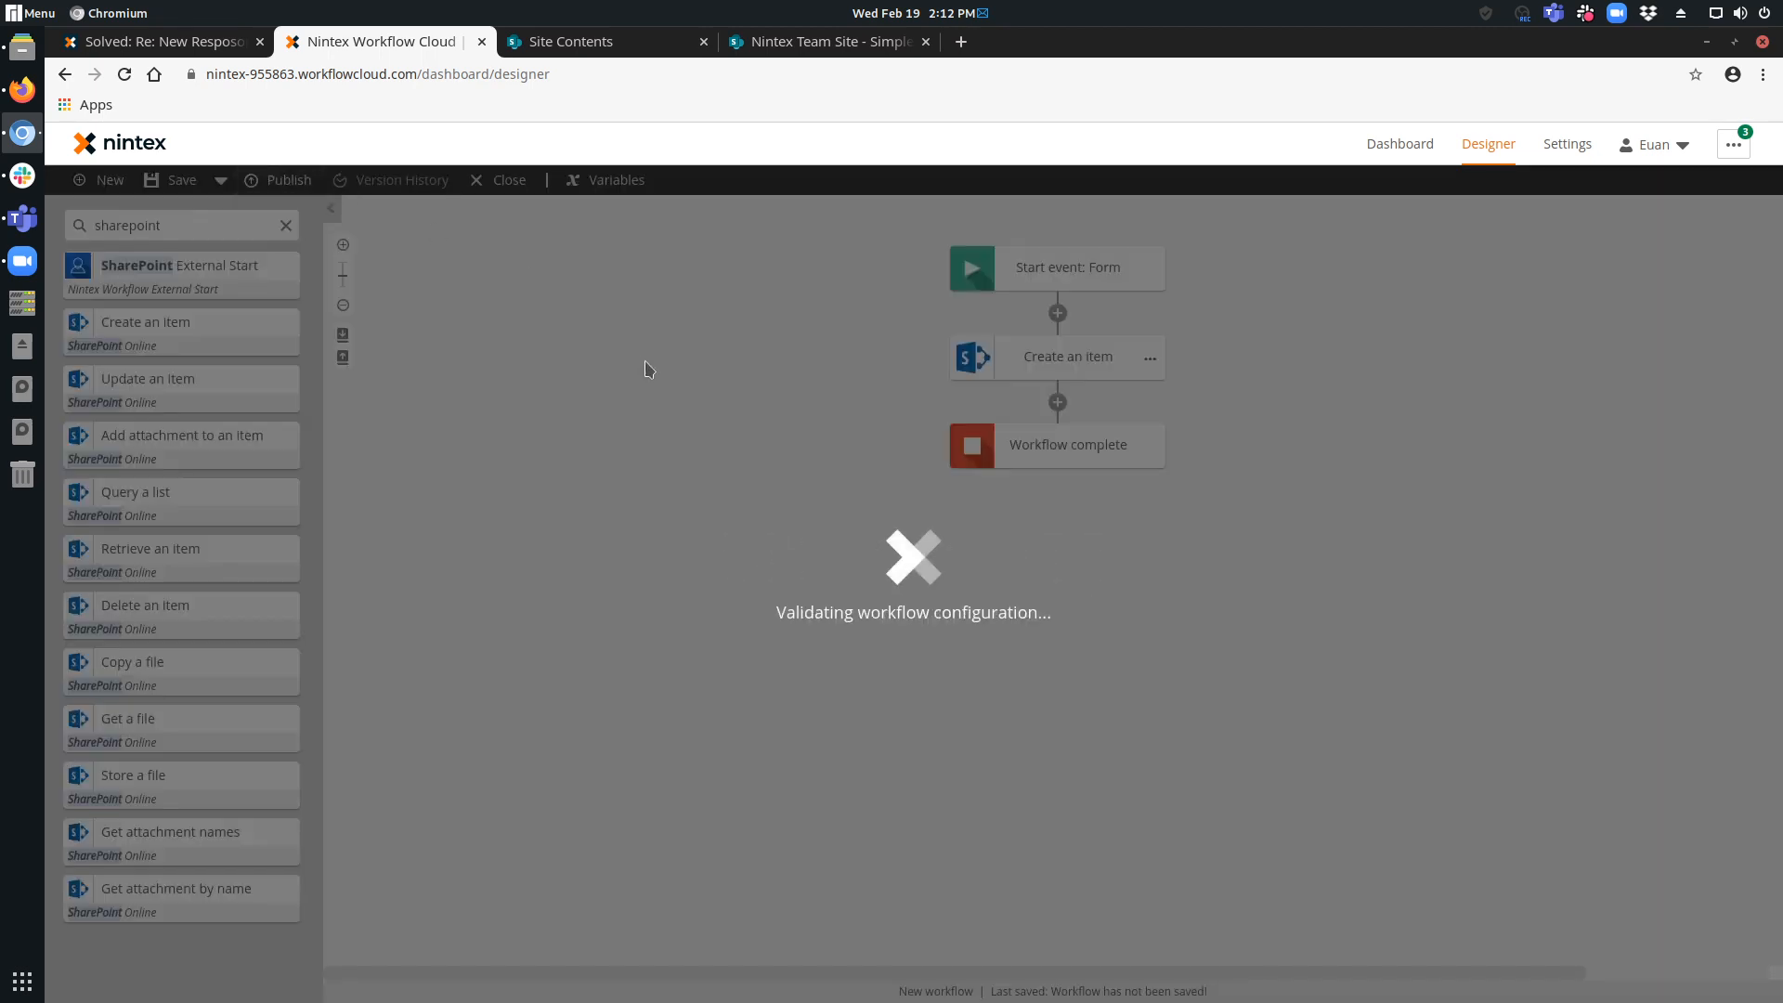
type("e")
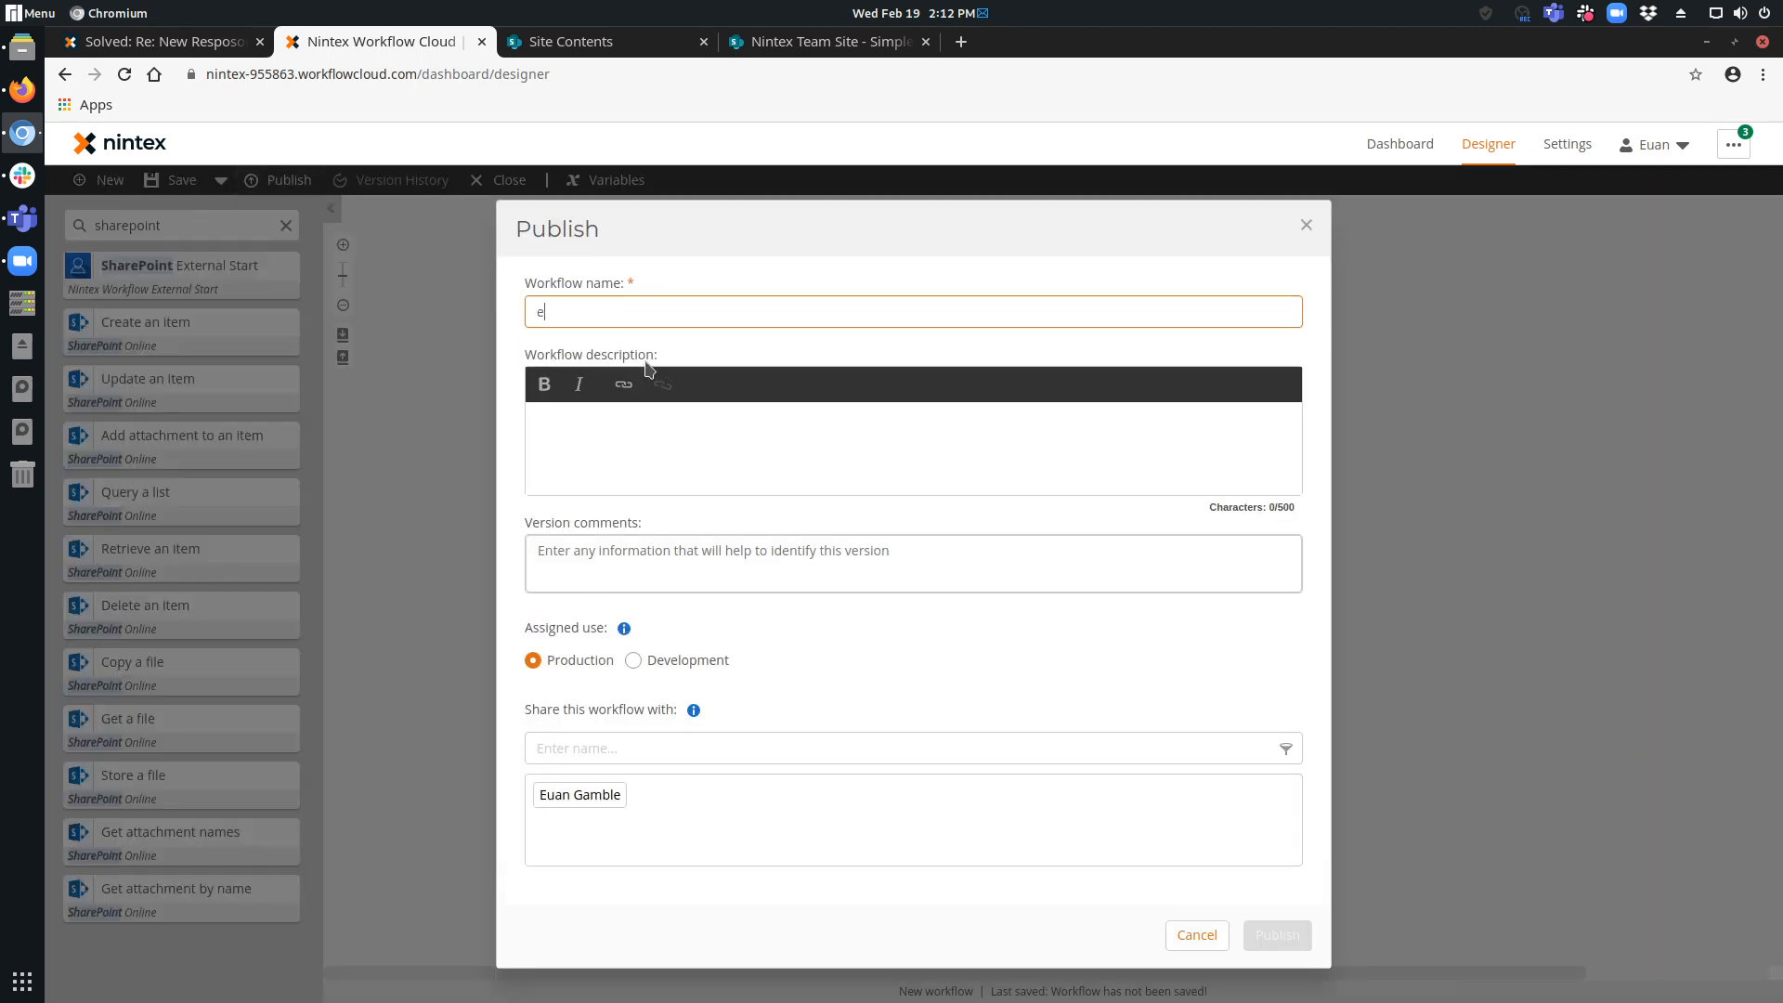
type("sting Nintex Live replac")
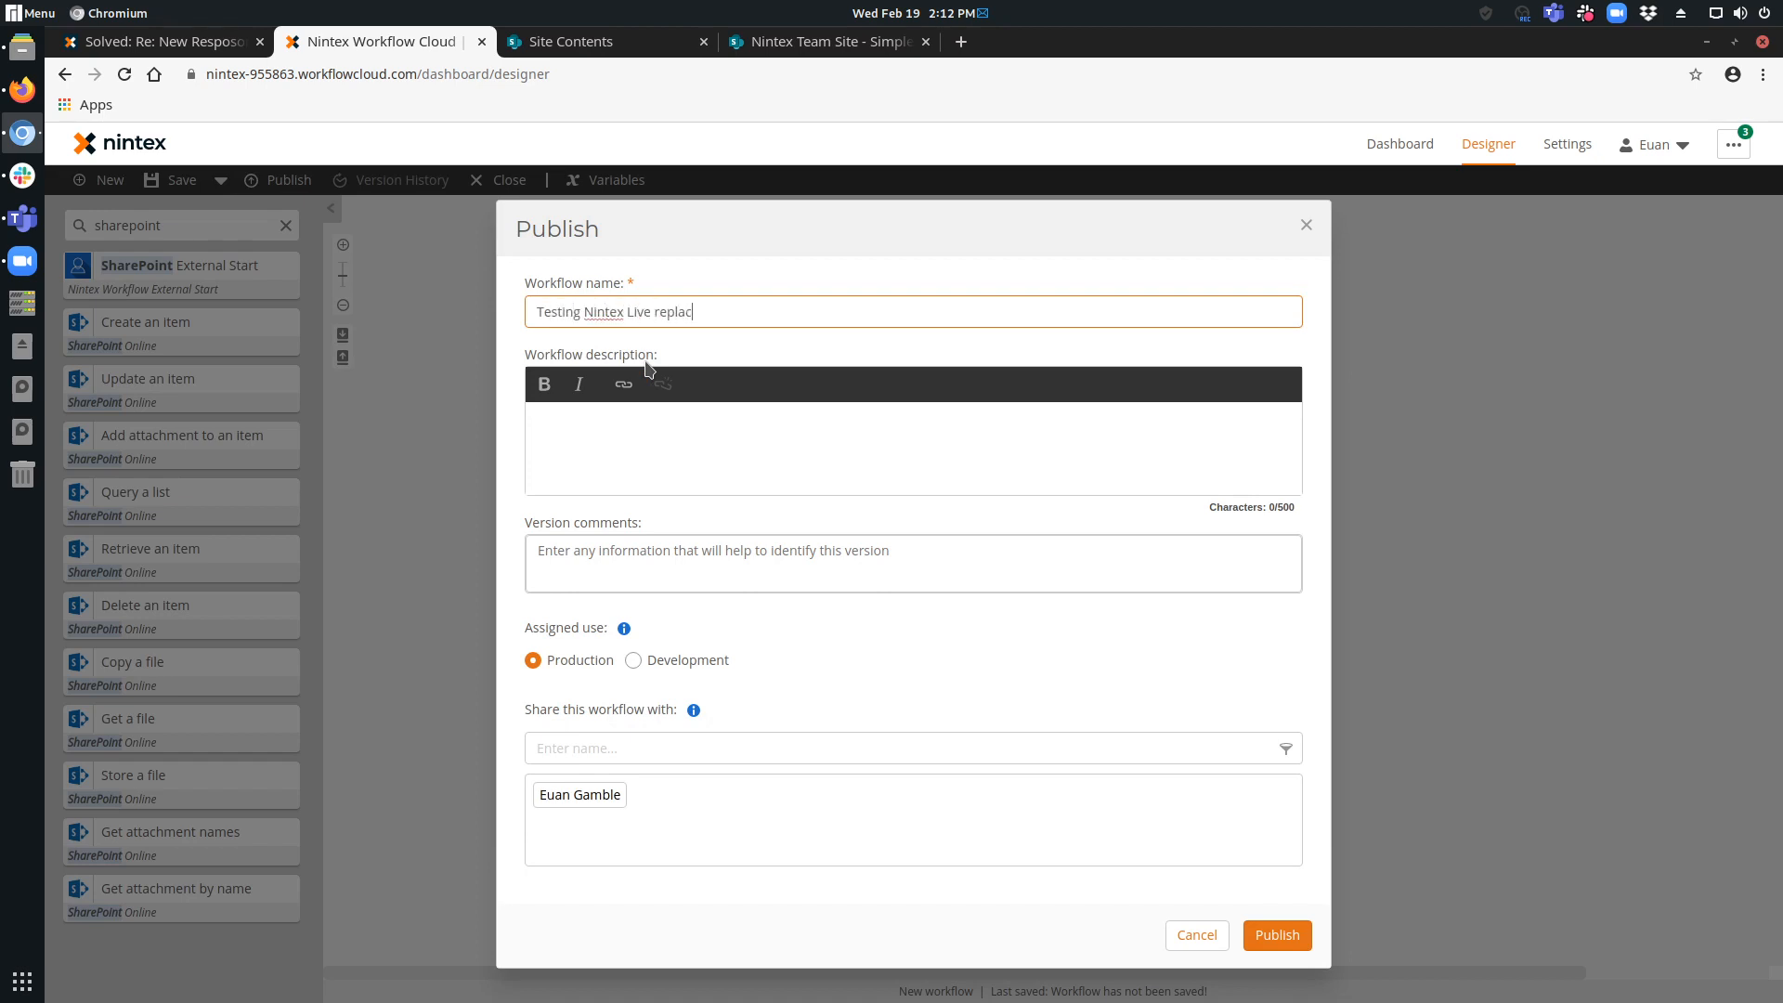
type("t")
left_click(1278, 945)
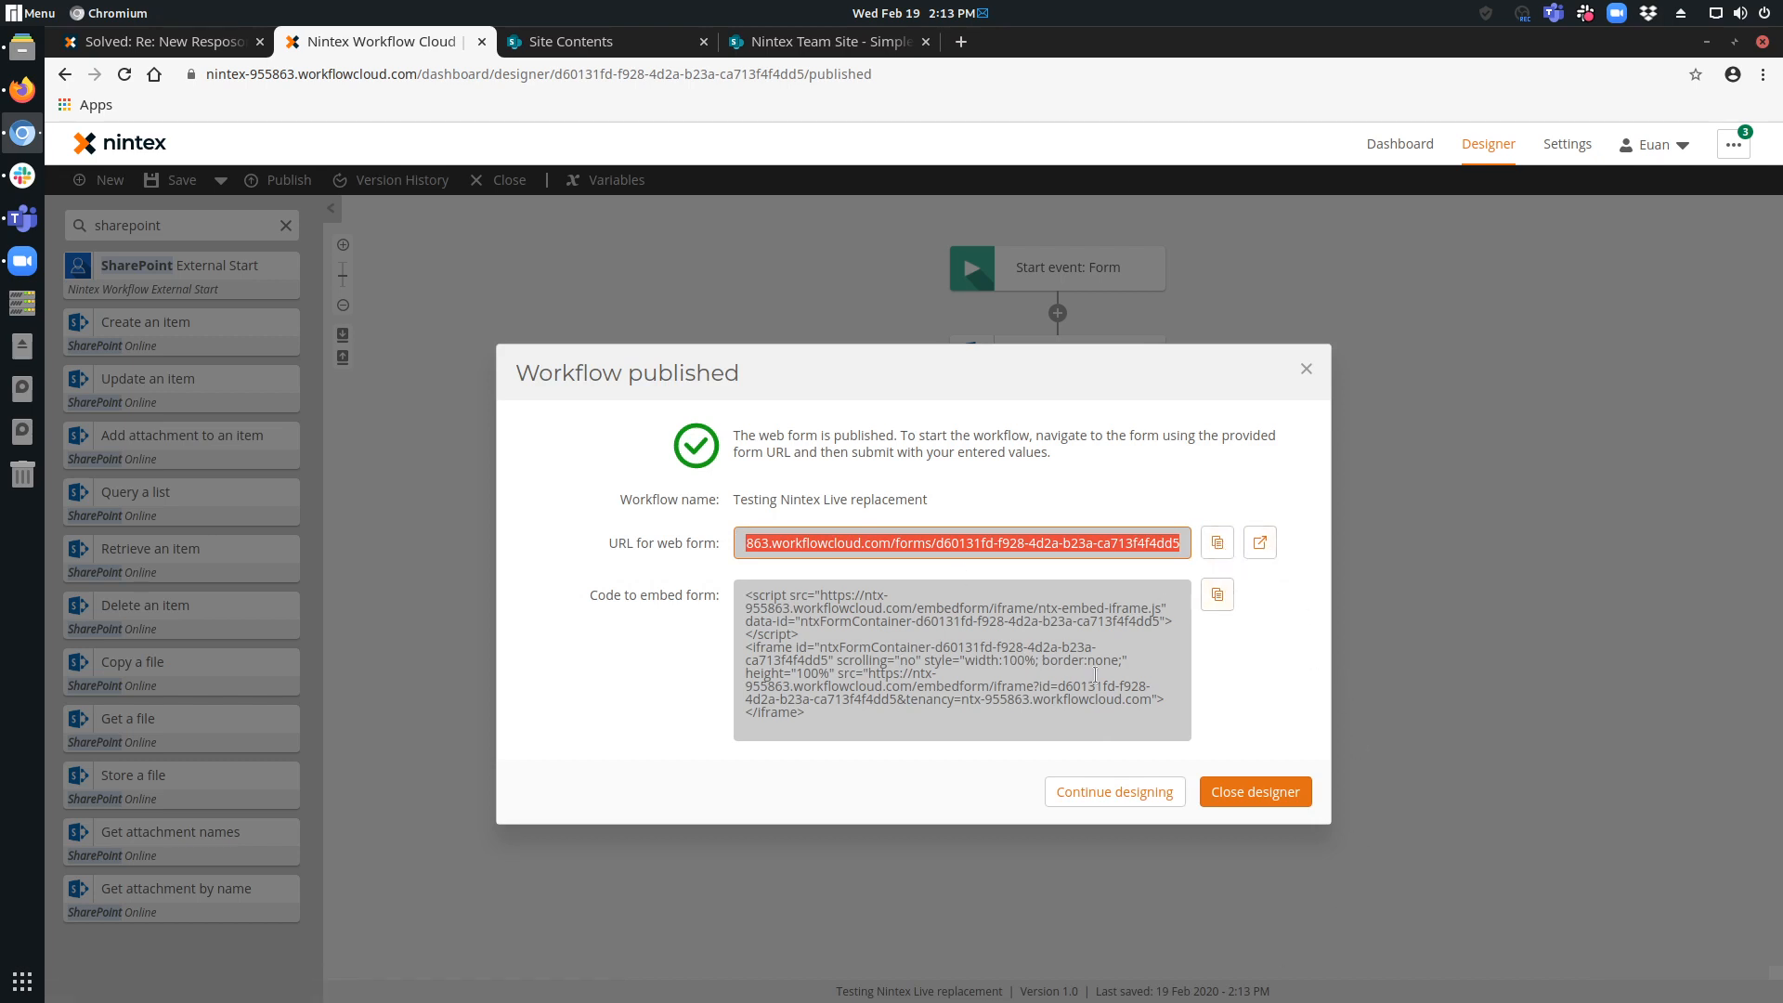
left_click(1260, 542)
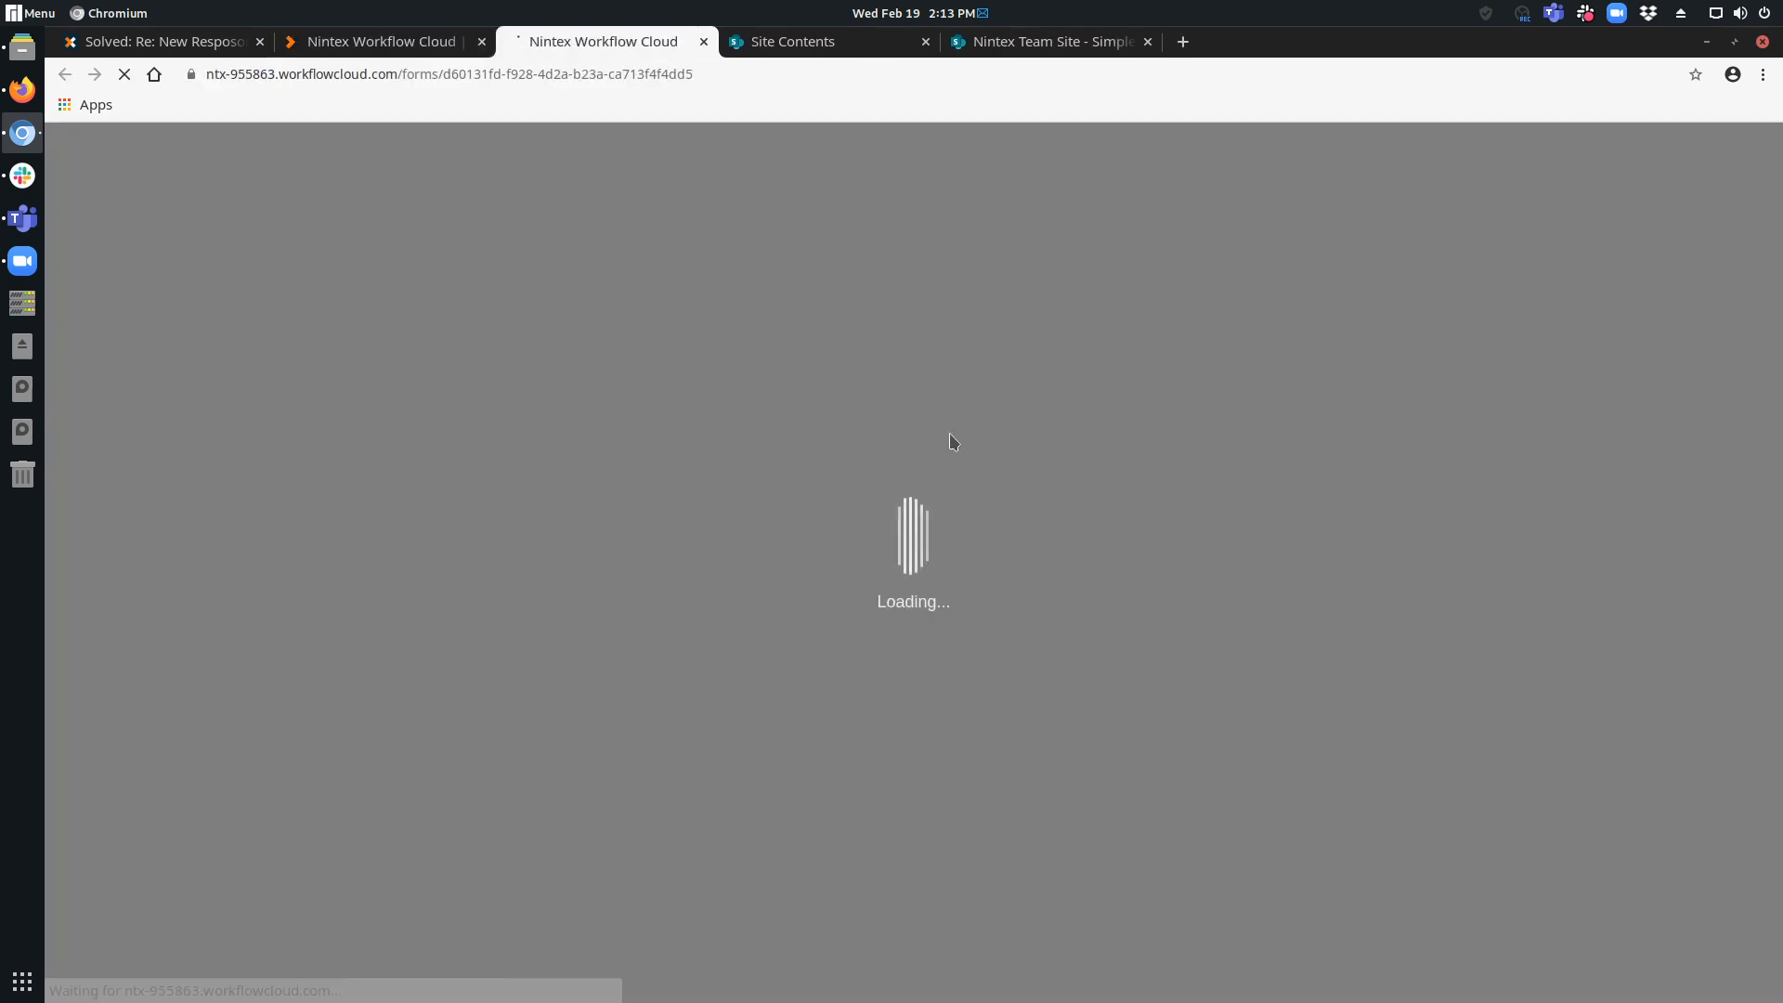
Refresh the SharePoint Simple List page, close the Site Contents page and return to the published web form.
left_click(1027, 45)
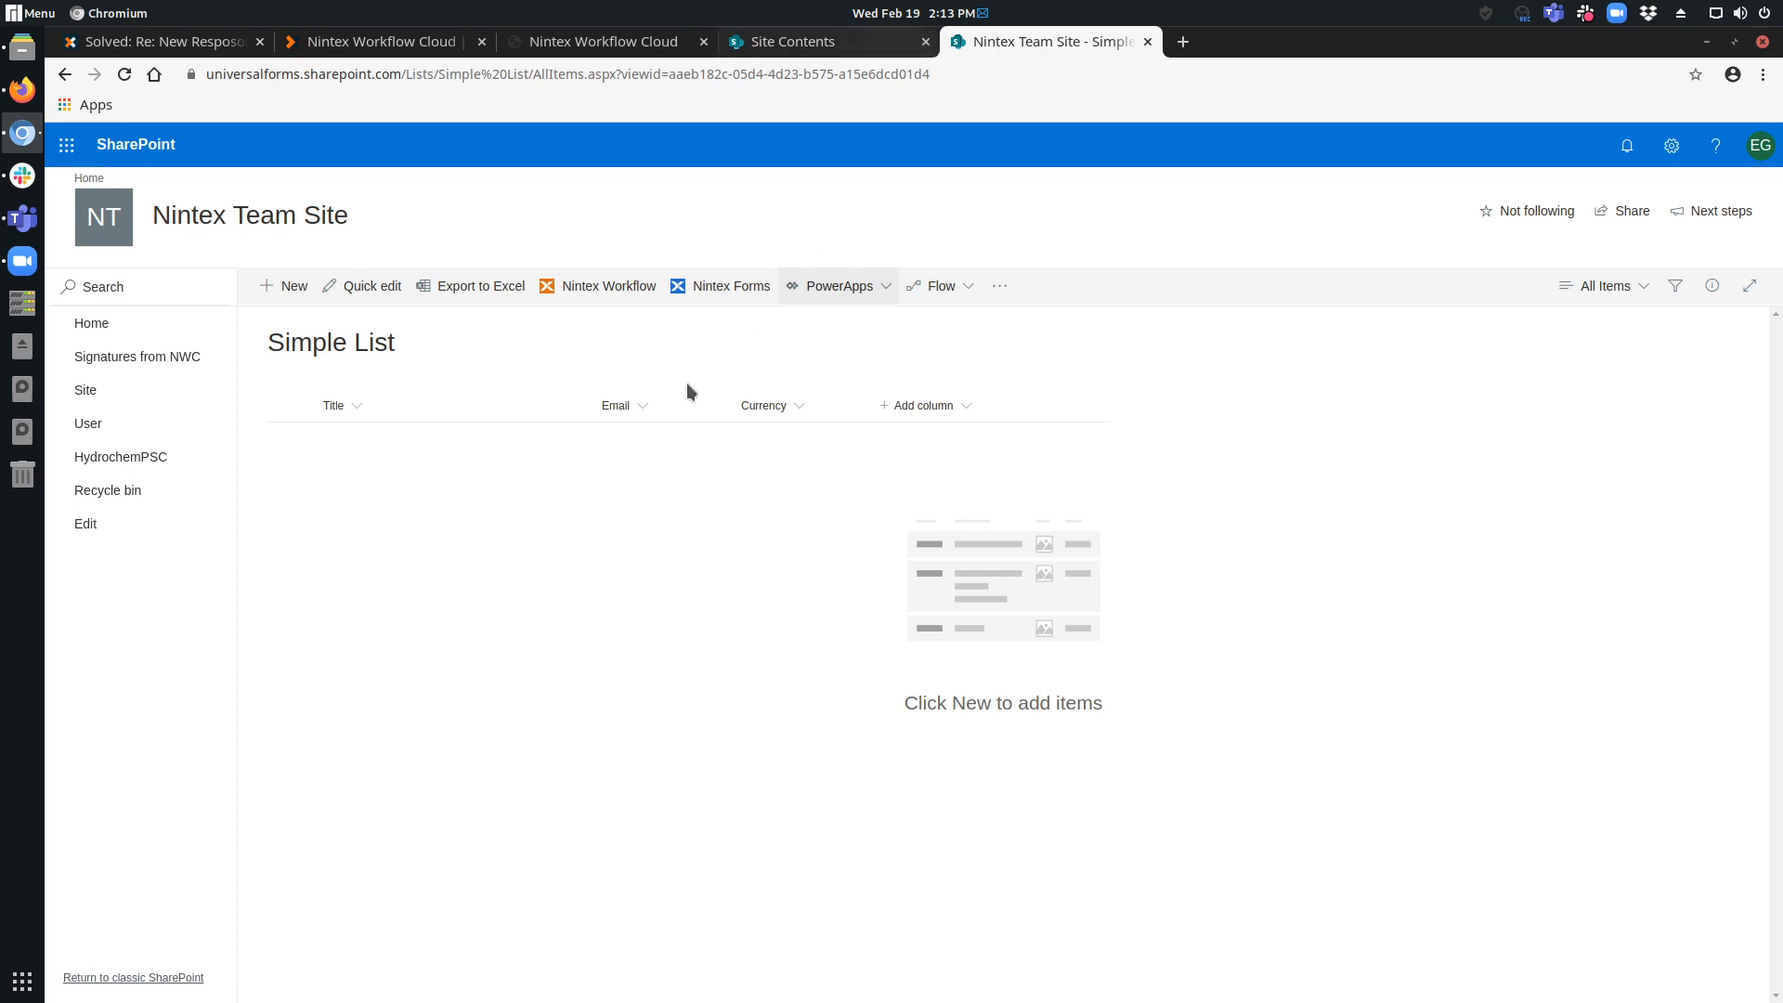
key("F5")
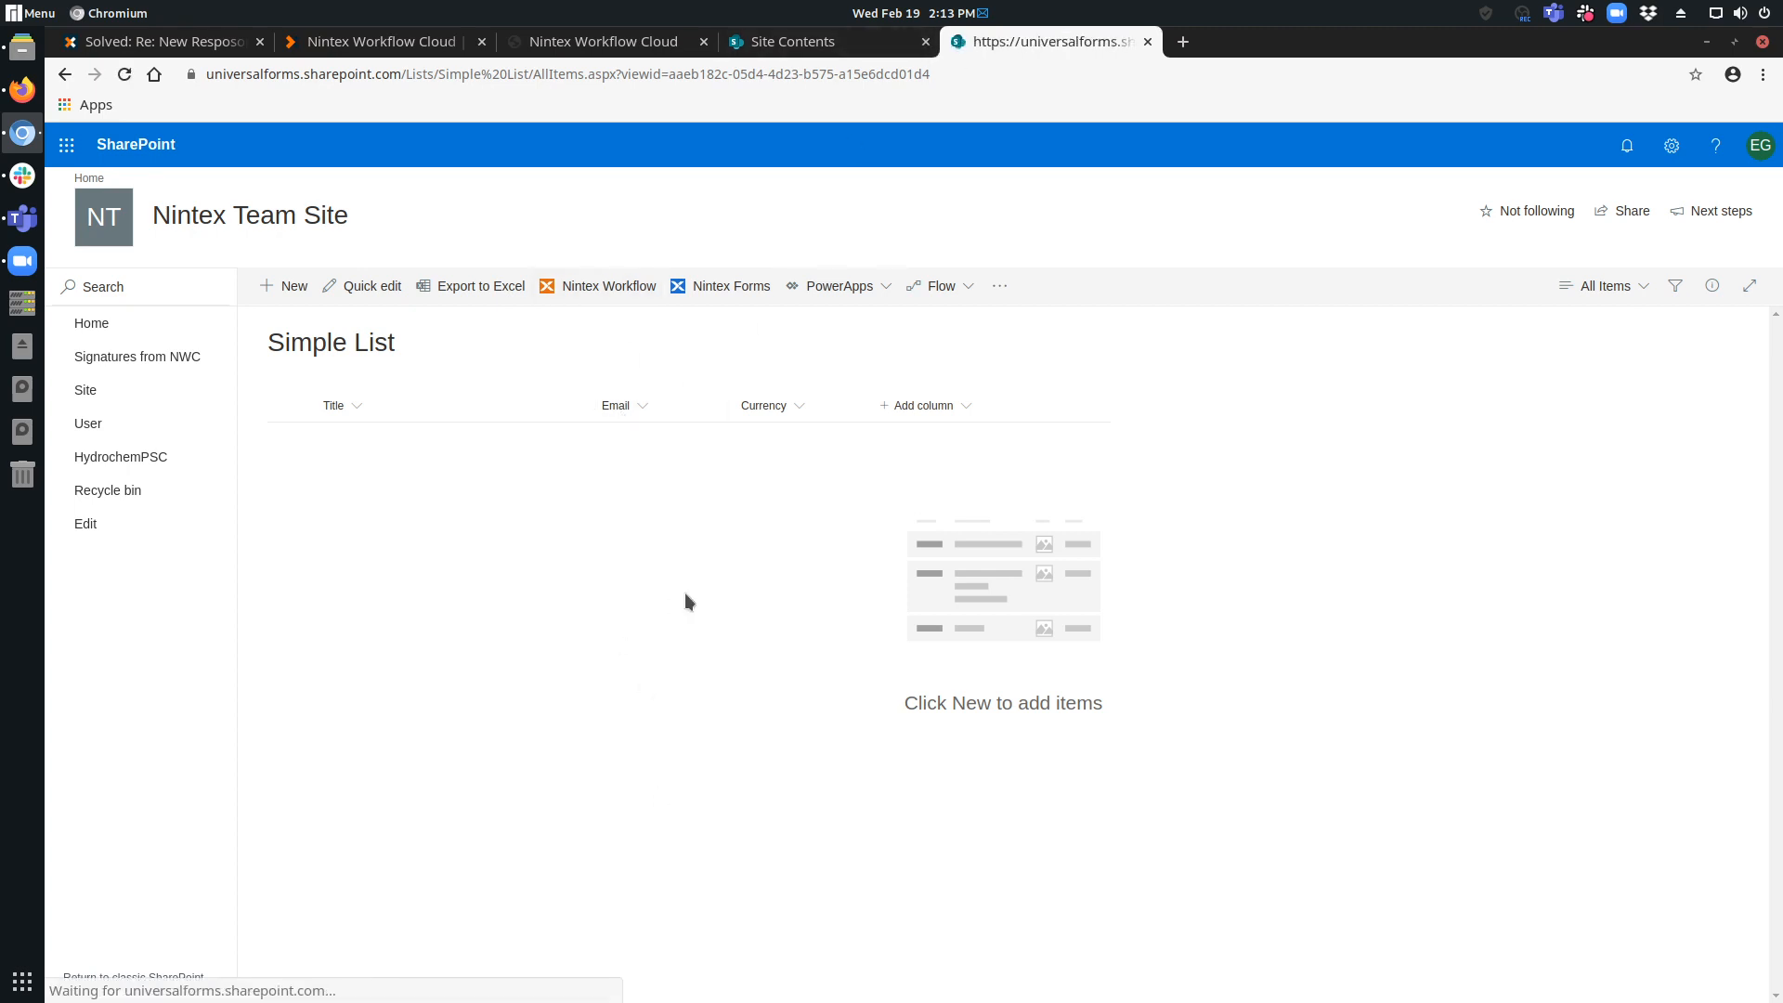
left_click(892, 43)
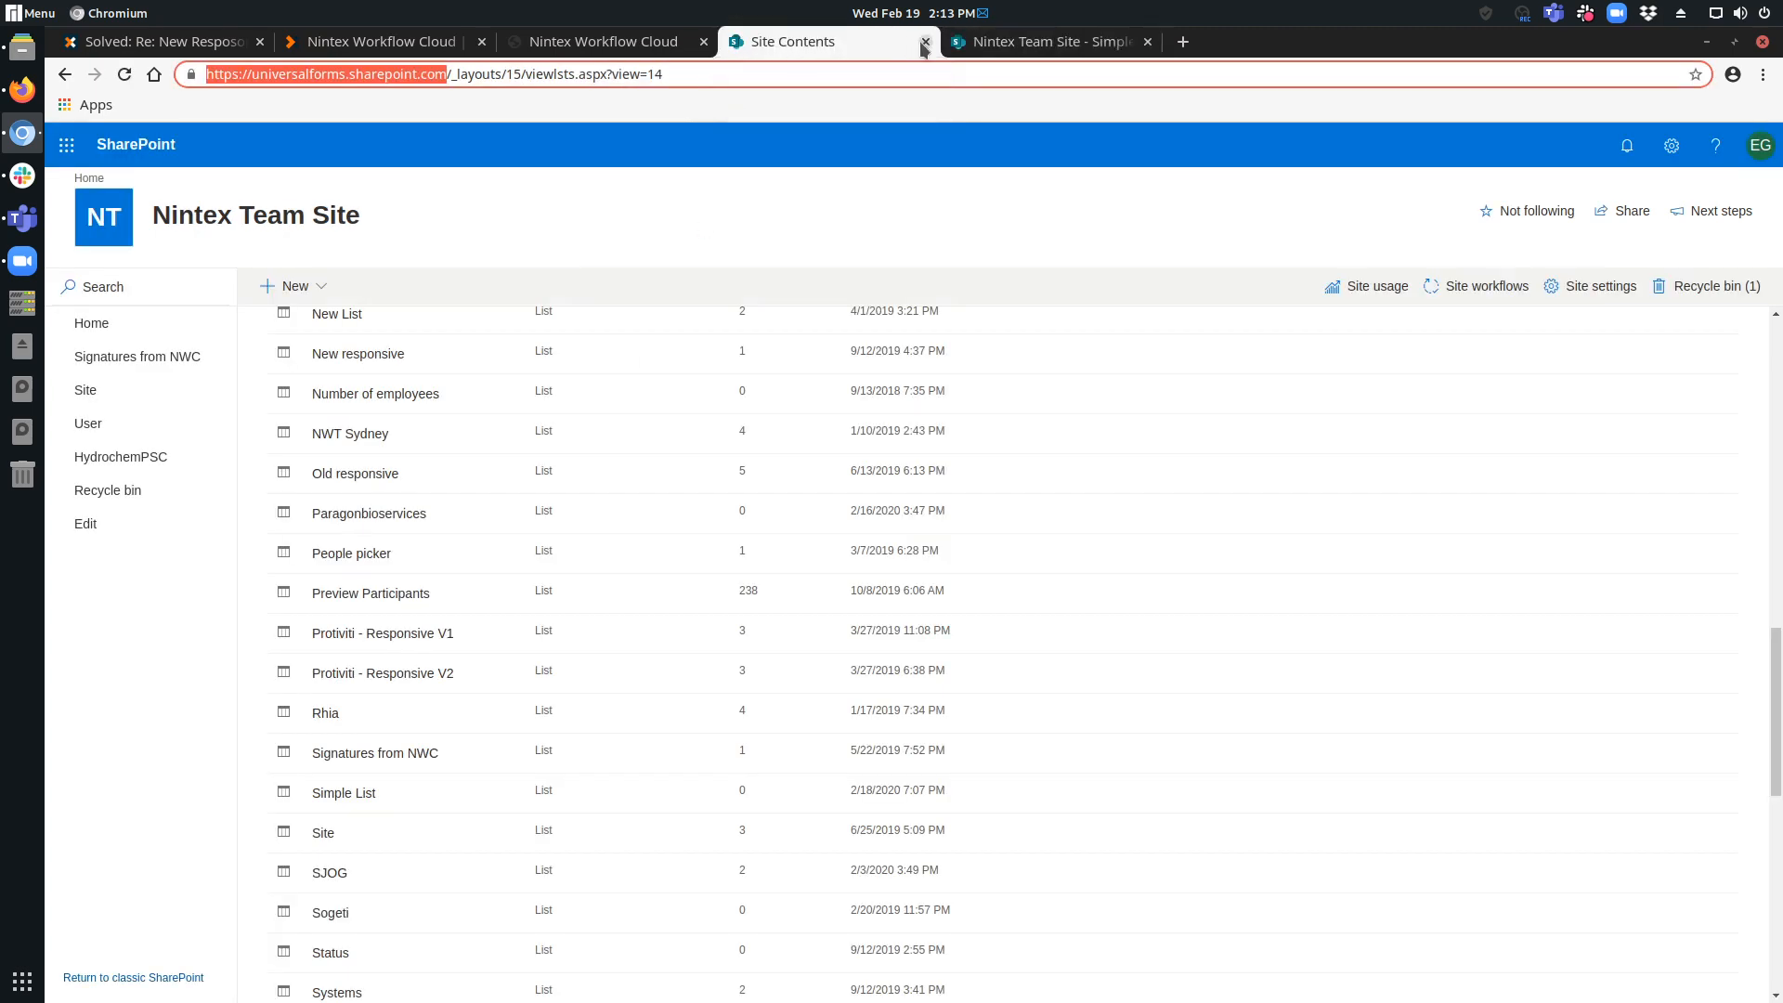
left_click(925, 42)
left_click(569, 43)
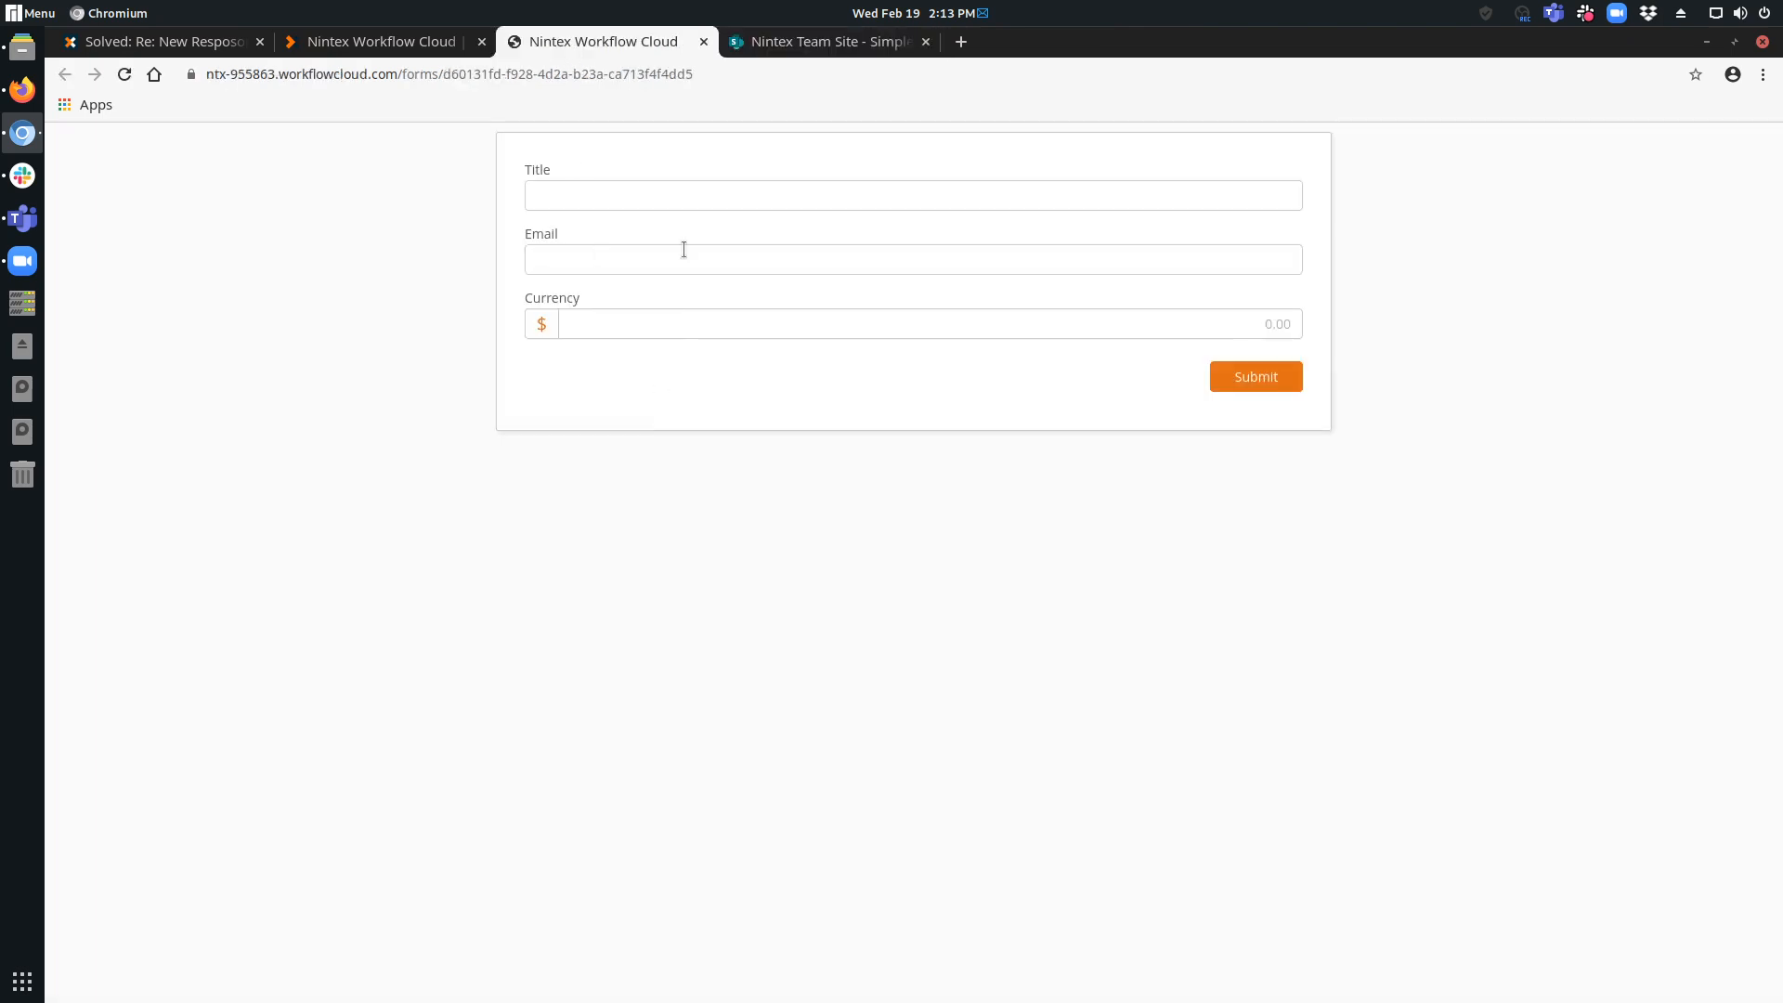
Submit the web form with the title Hello world!, the submitter's email address and a currency amount of 24.40.
left_click(669, 191)
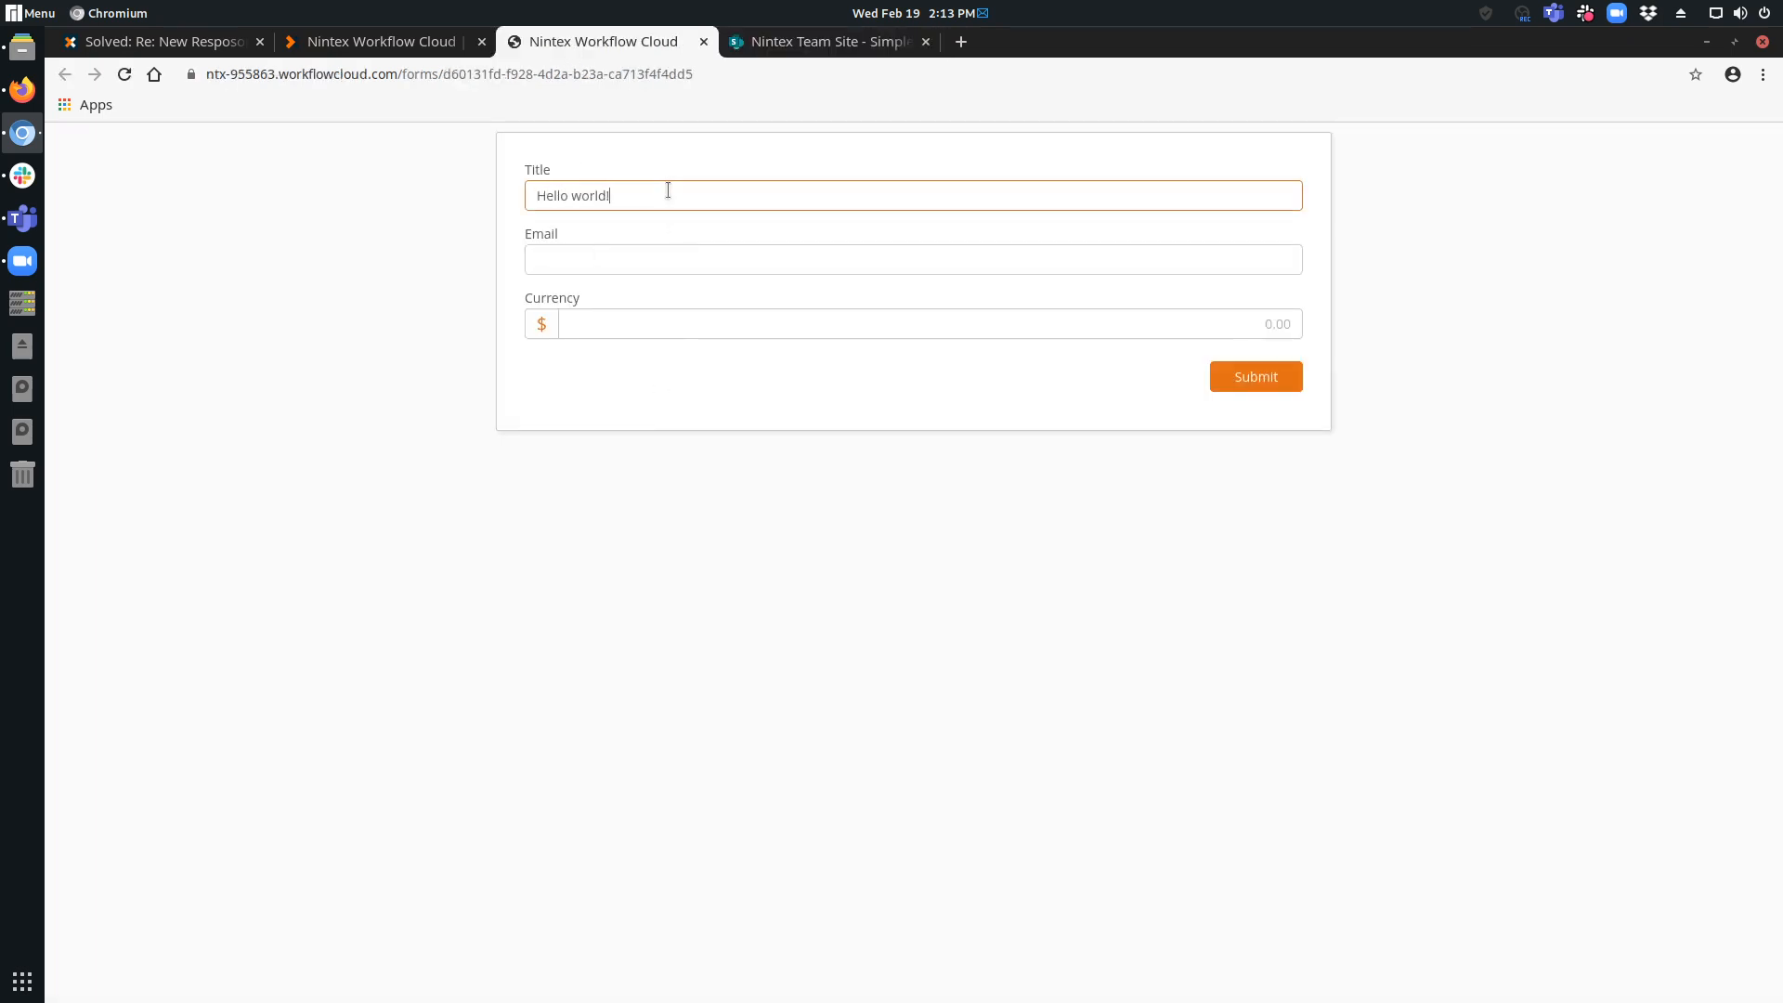
key("Tab")
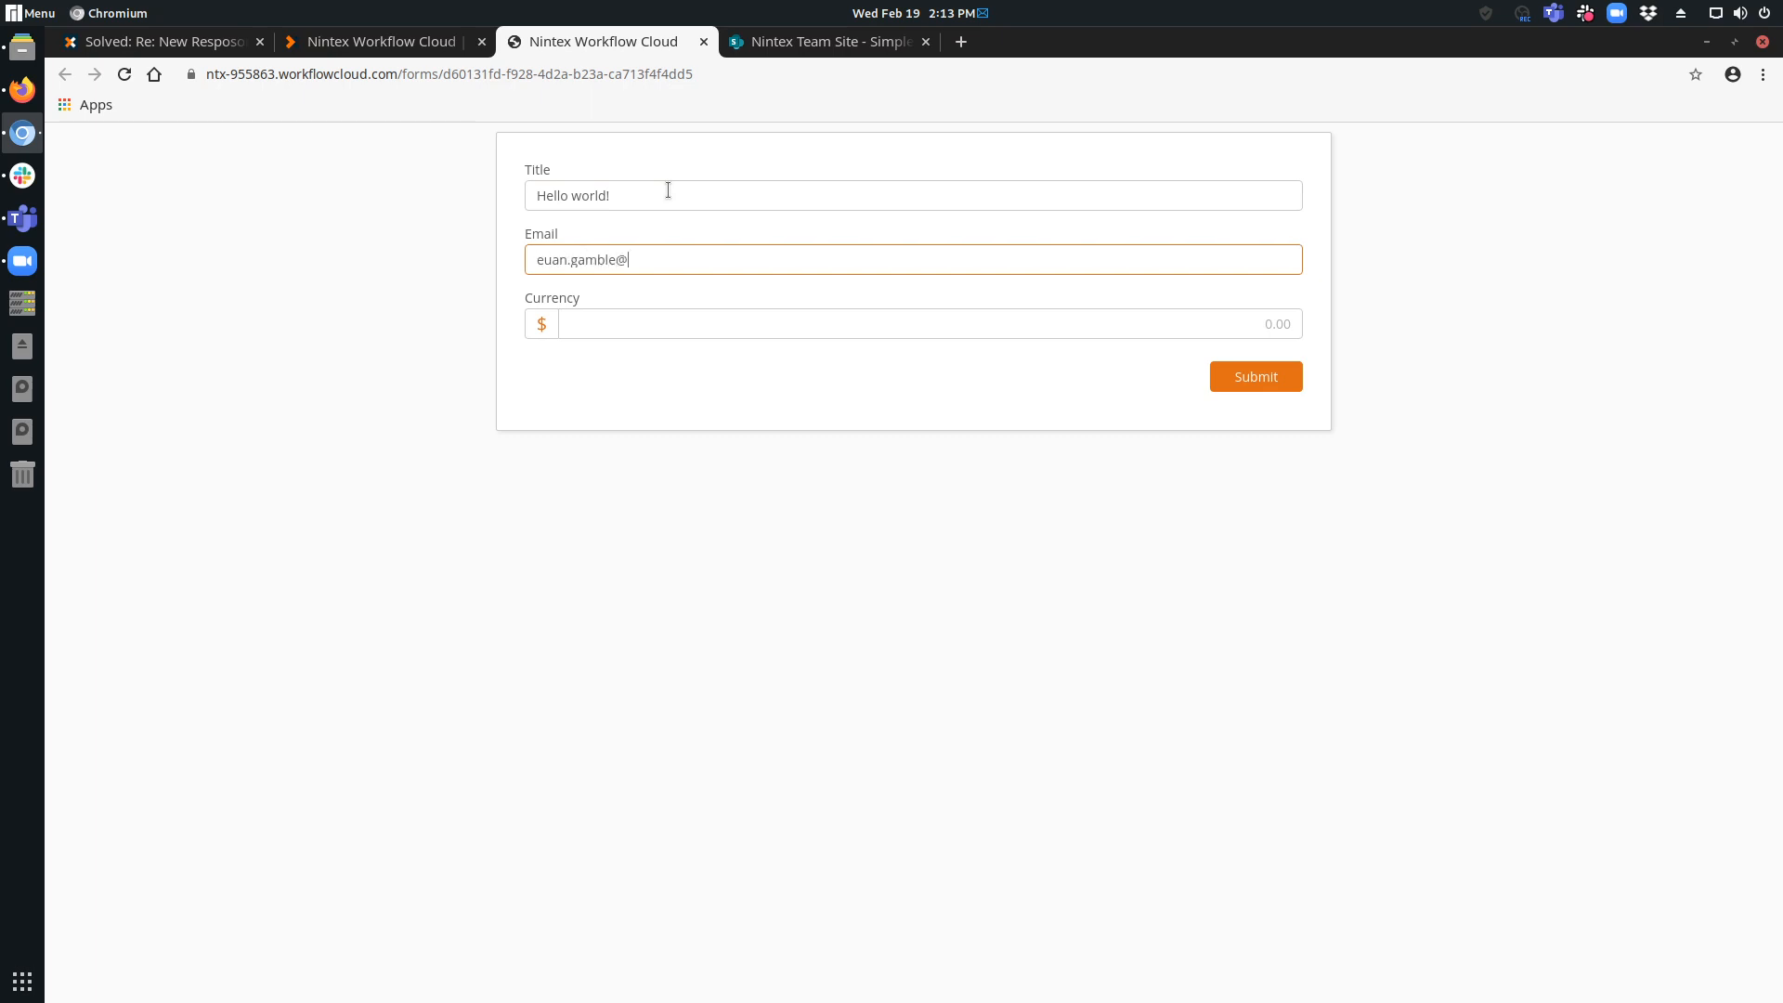
key("Tab")
key("Tab")
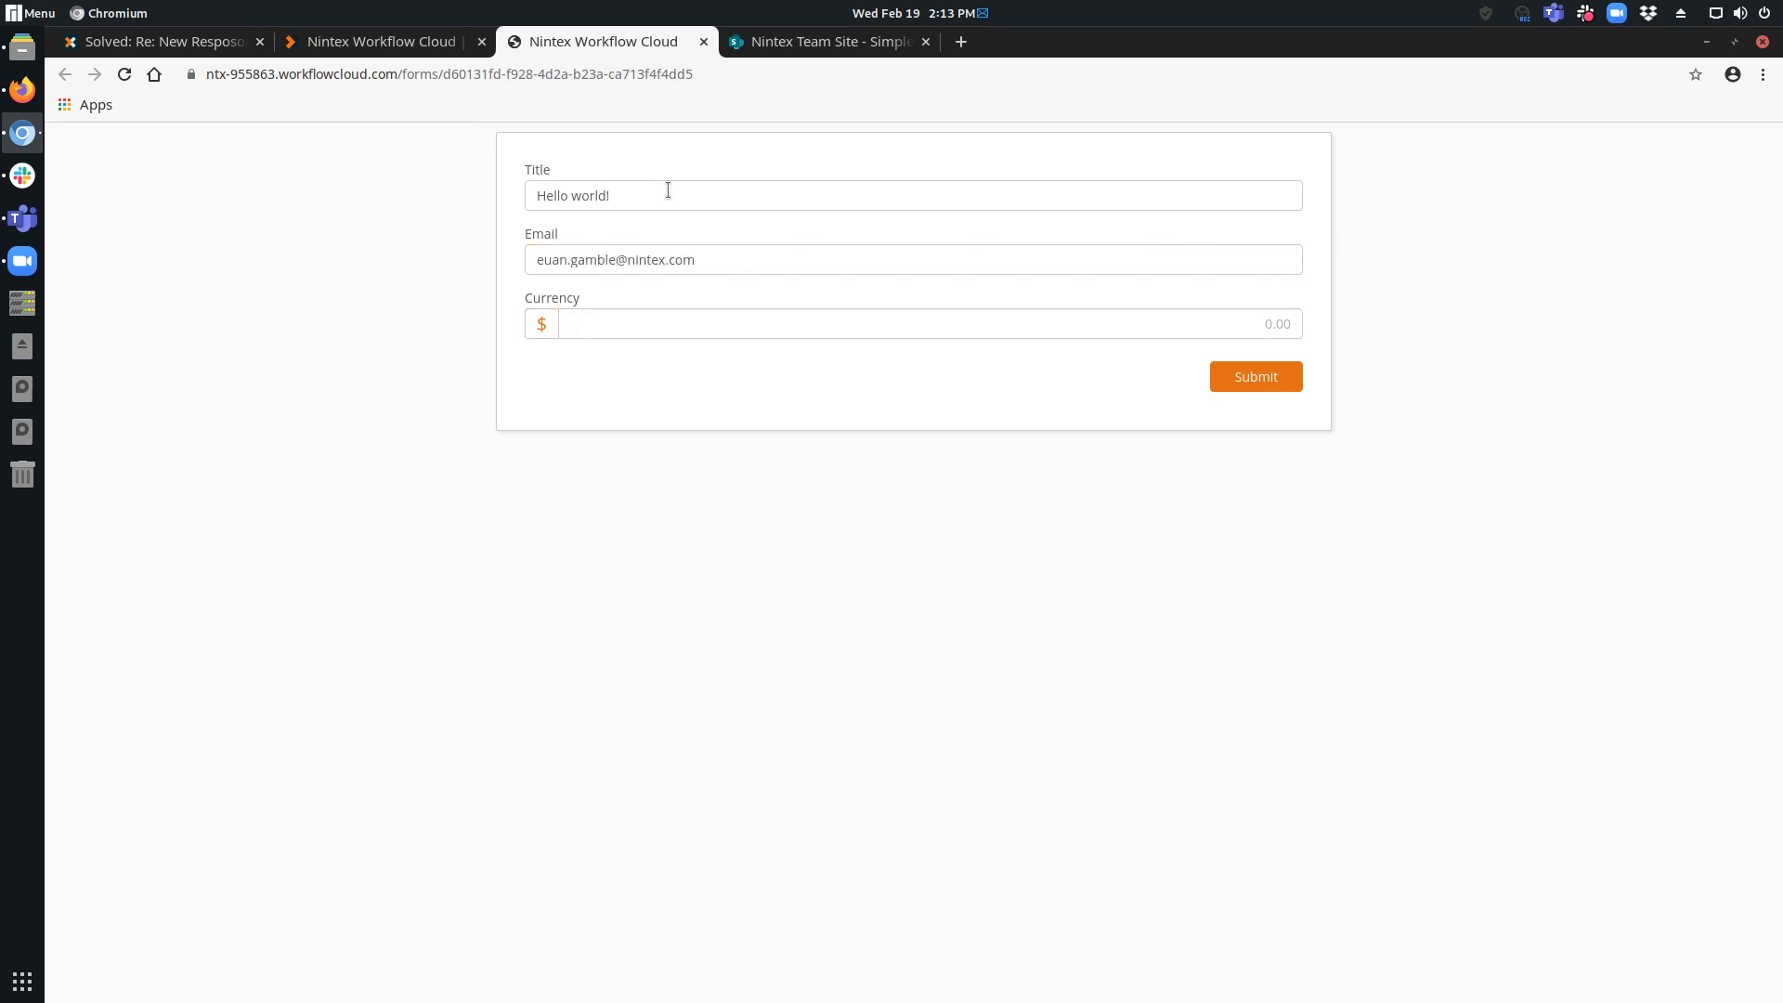
key("shift+Tab")
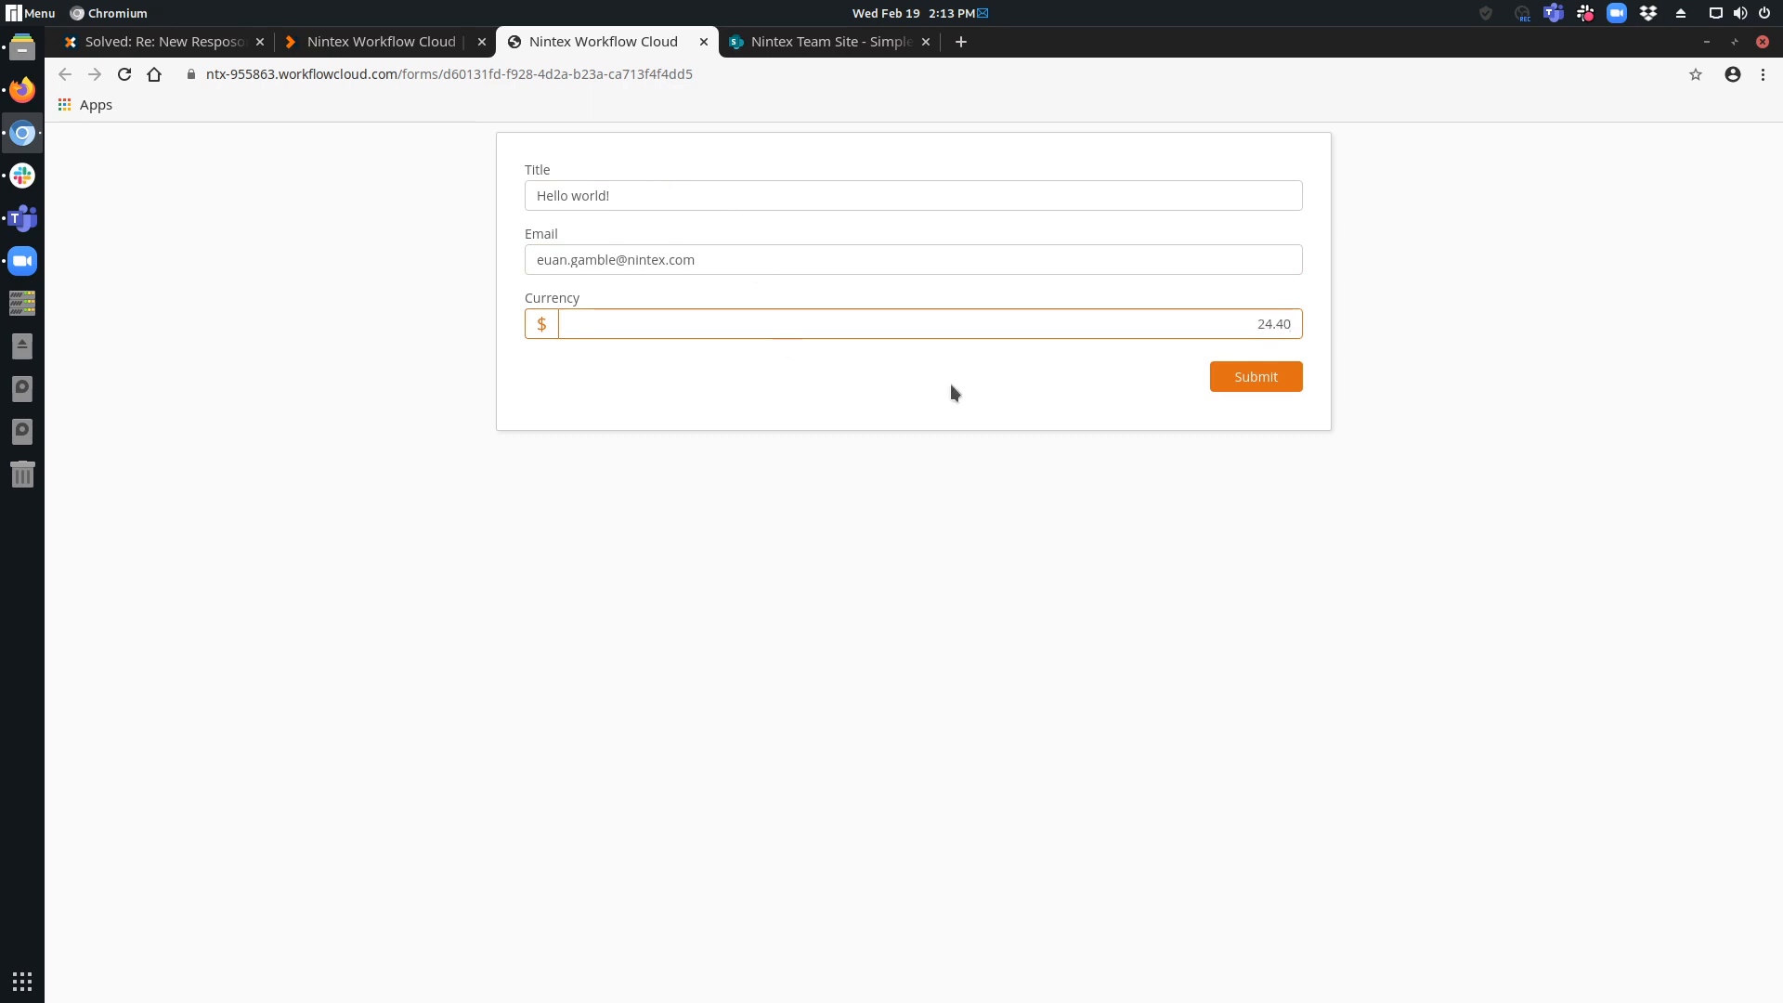
left_click(1288, 377)
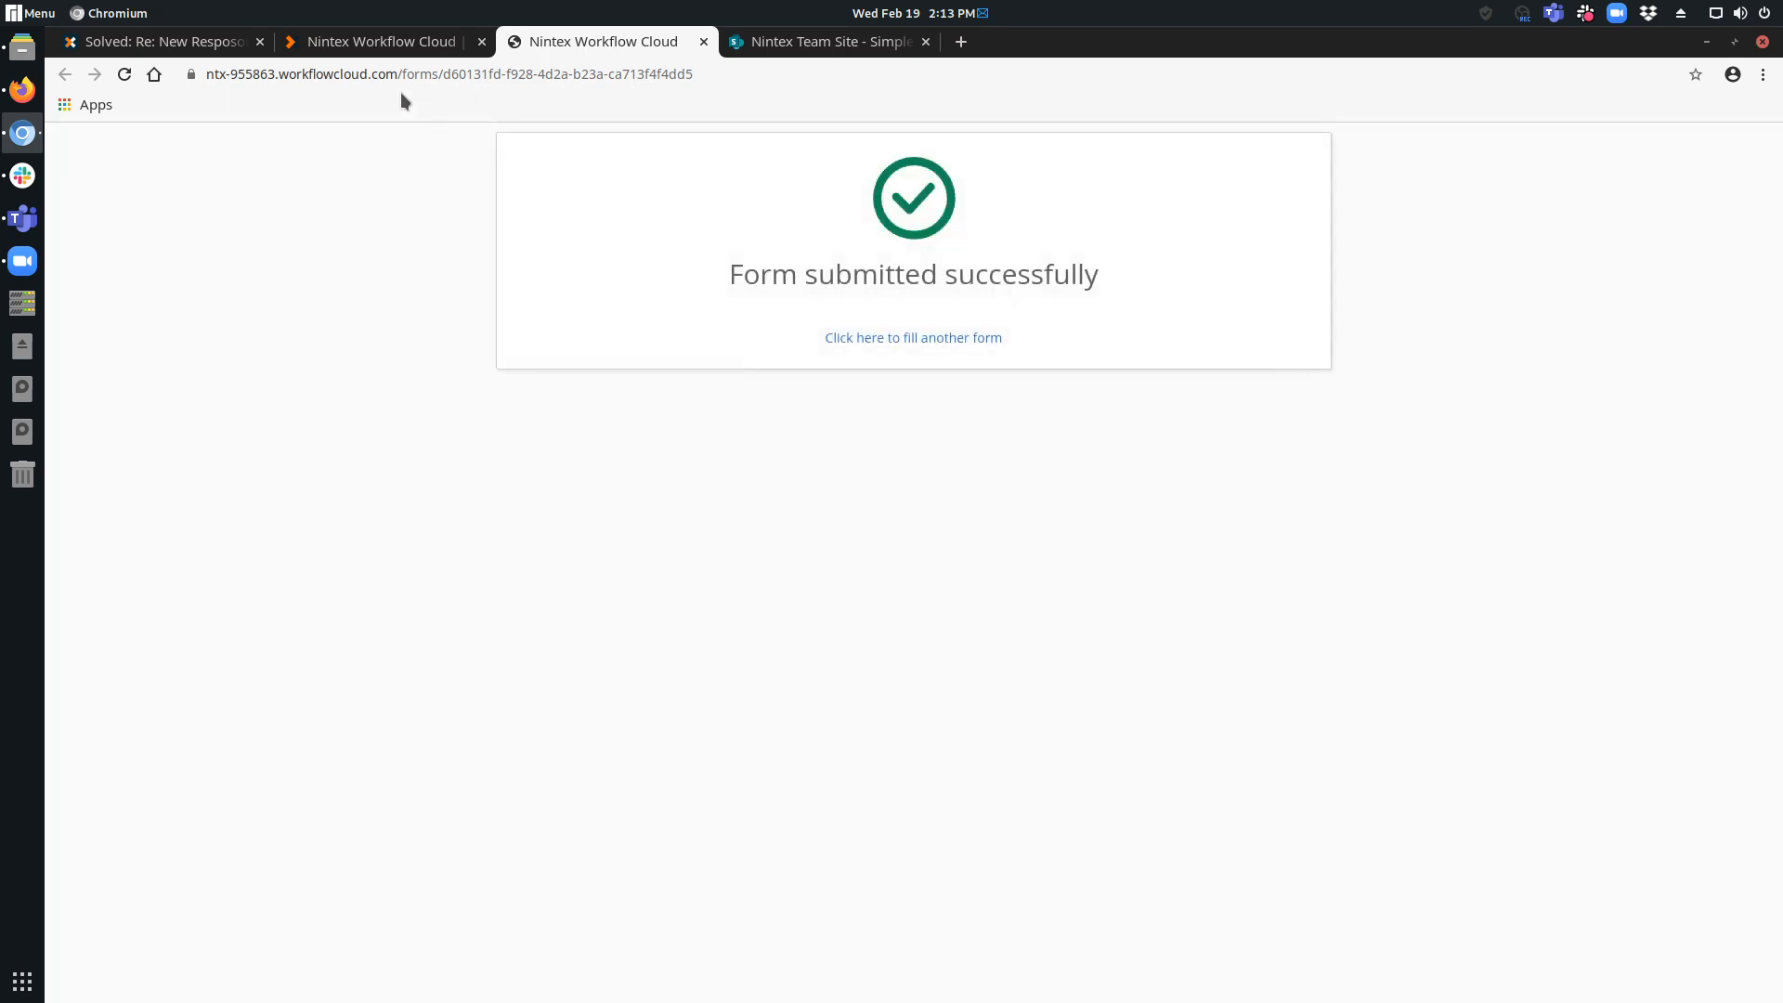
Return to the workflow designer, dismiss the publishing confirmation and close the designer to get back to the Workflows dashboard.
left_click(397, 51)
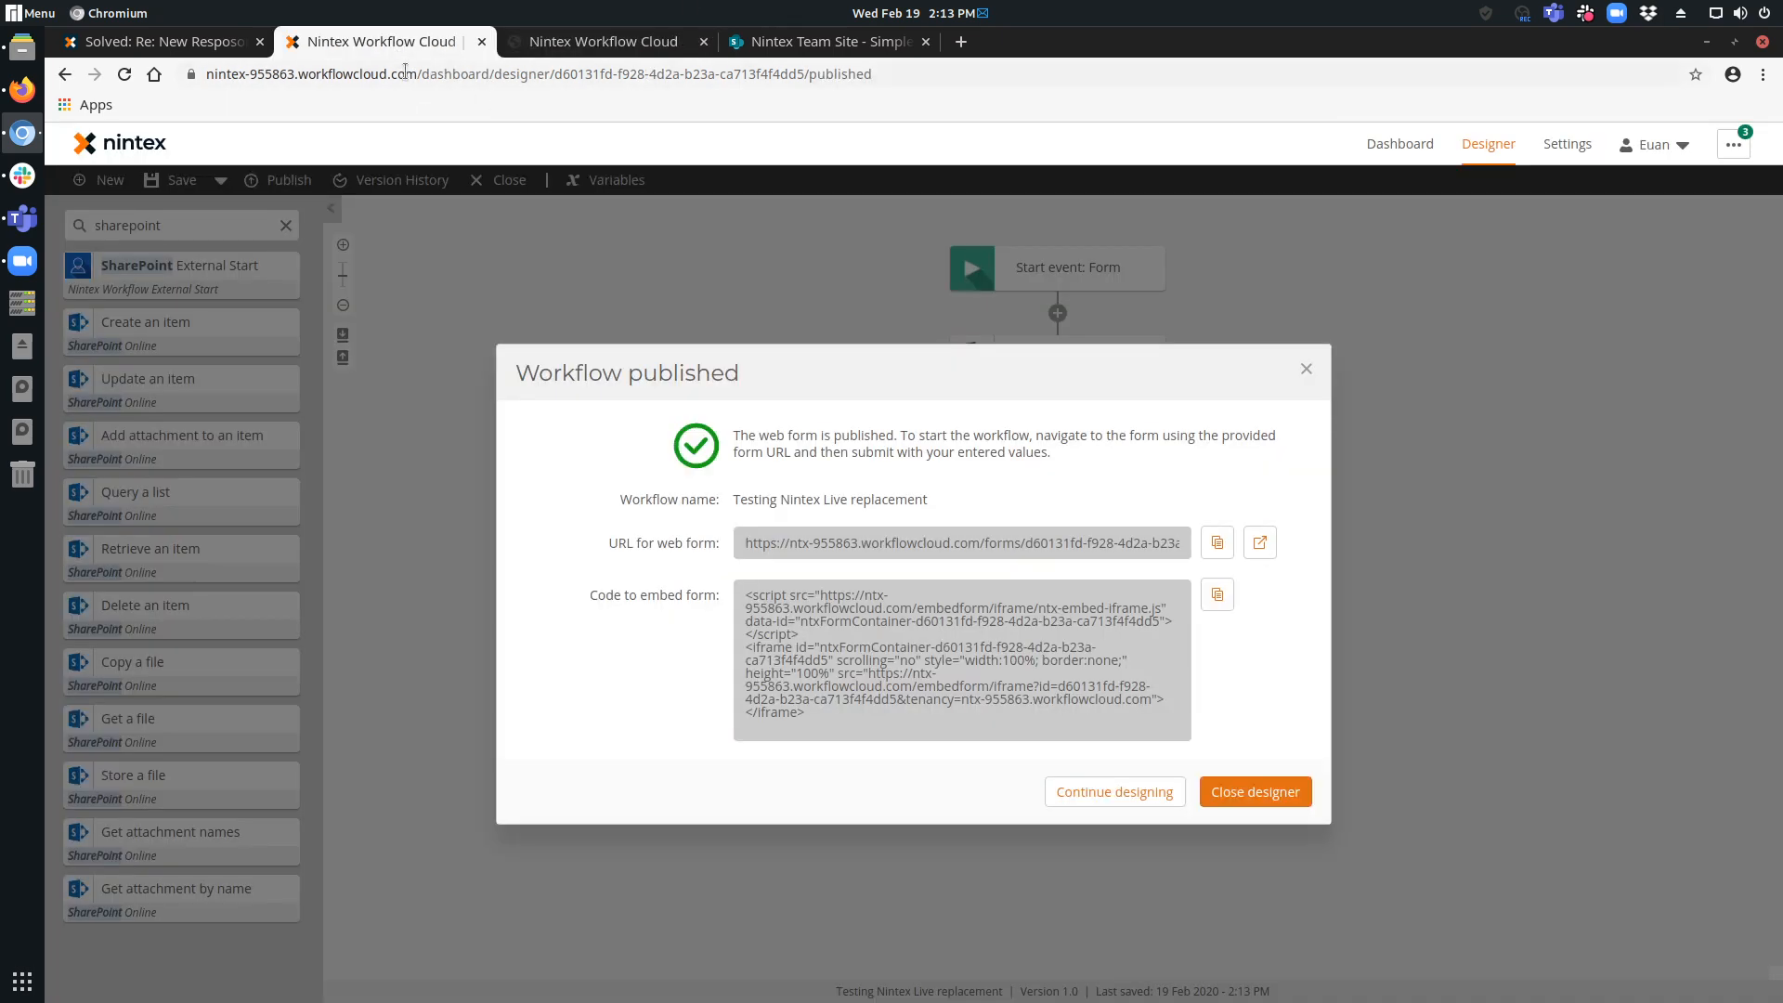
left_click(1123, 795)
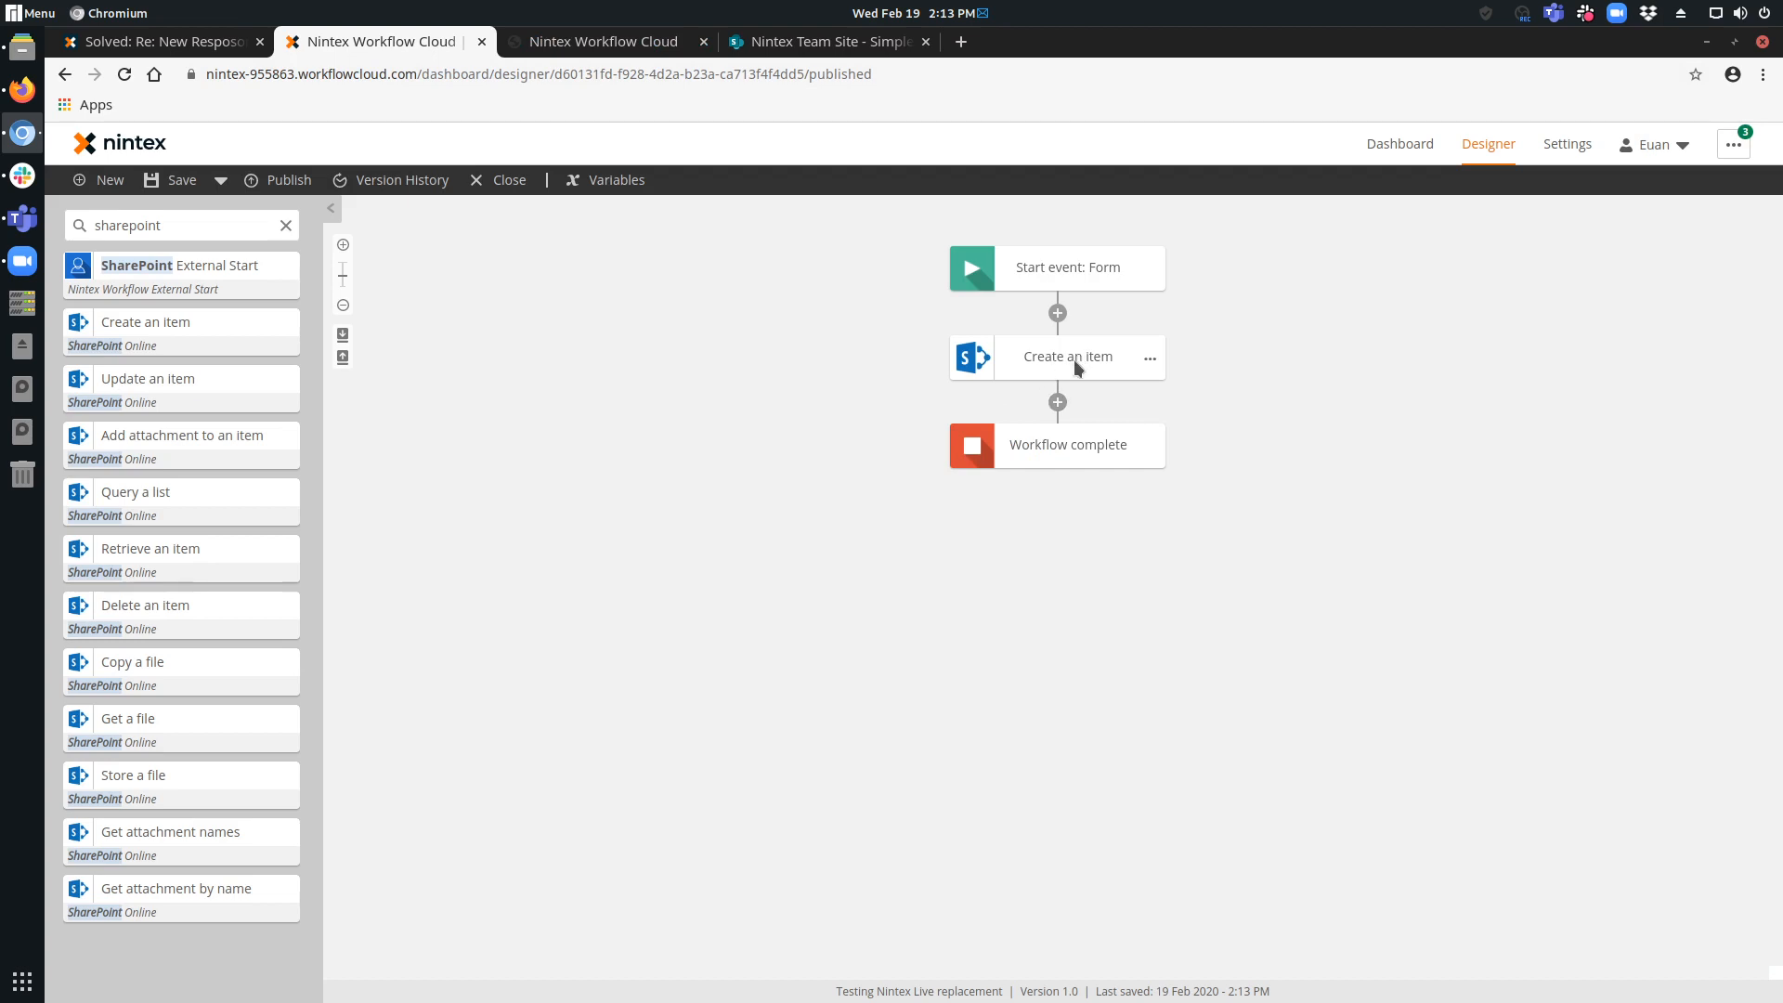
left_click(604, 43)
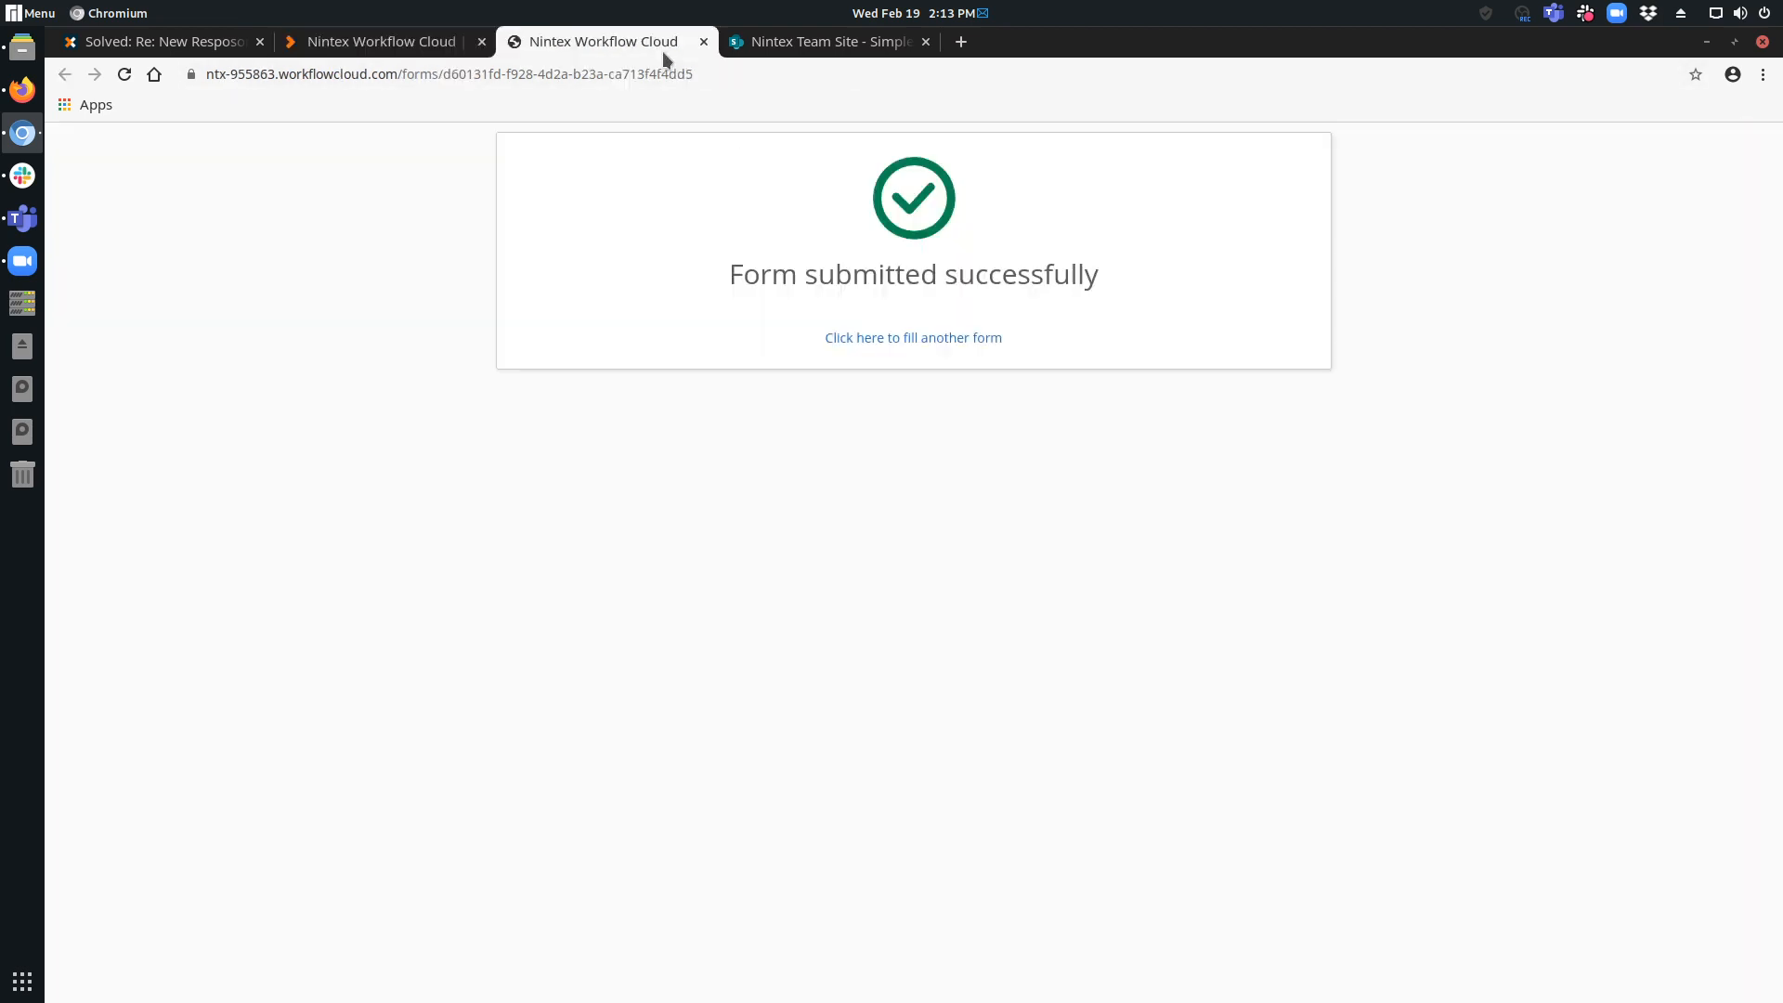
left_click(408, 46)
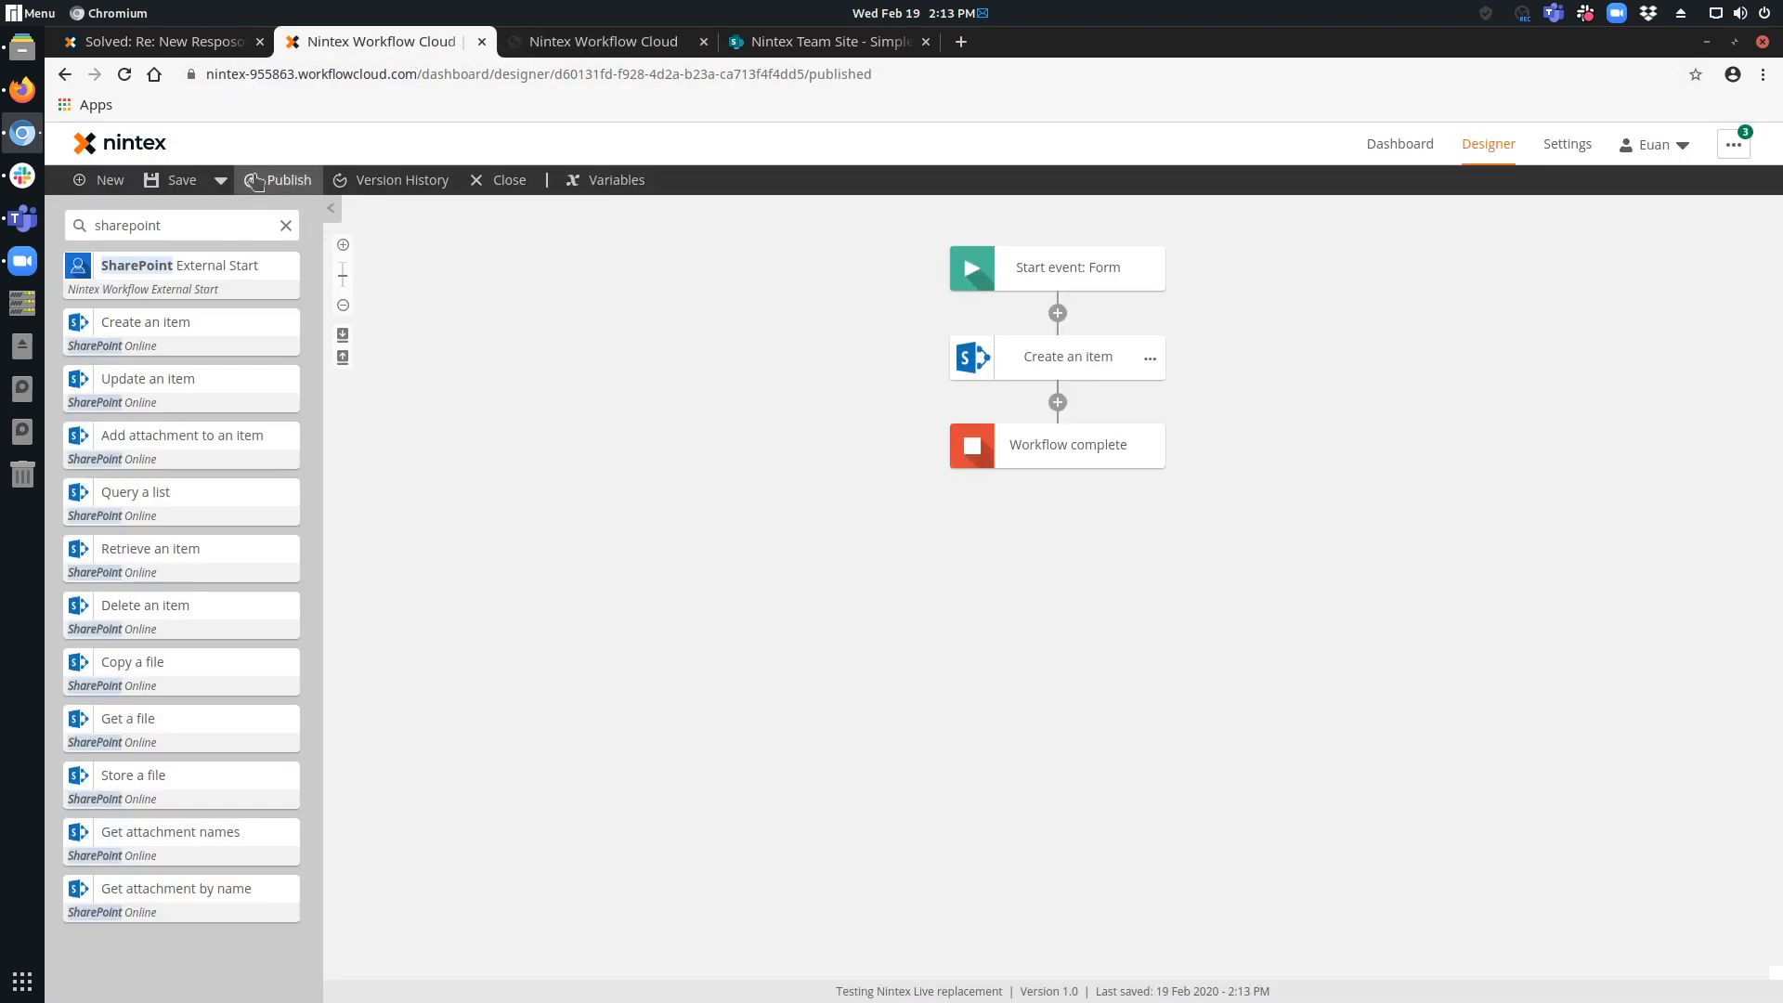
left_click(526, 181)
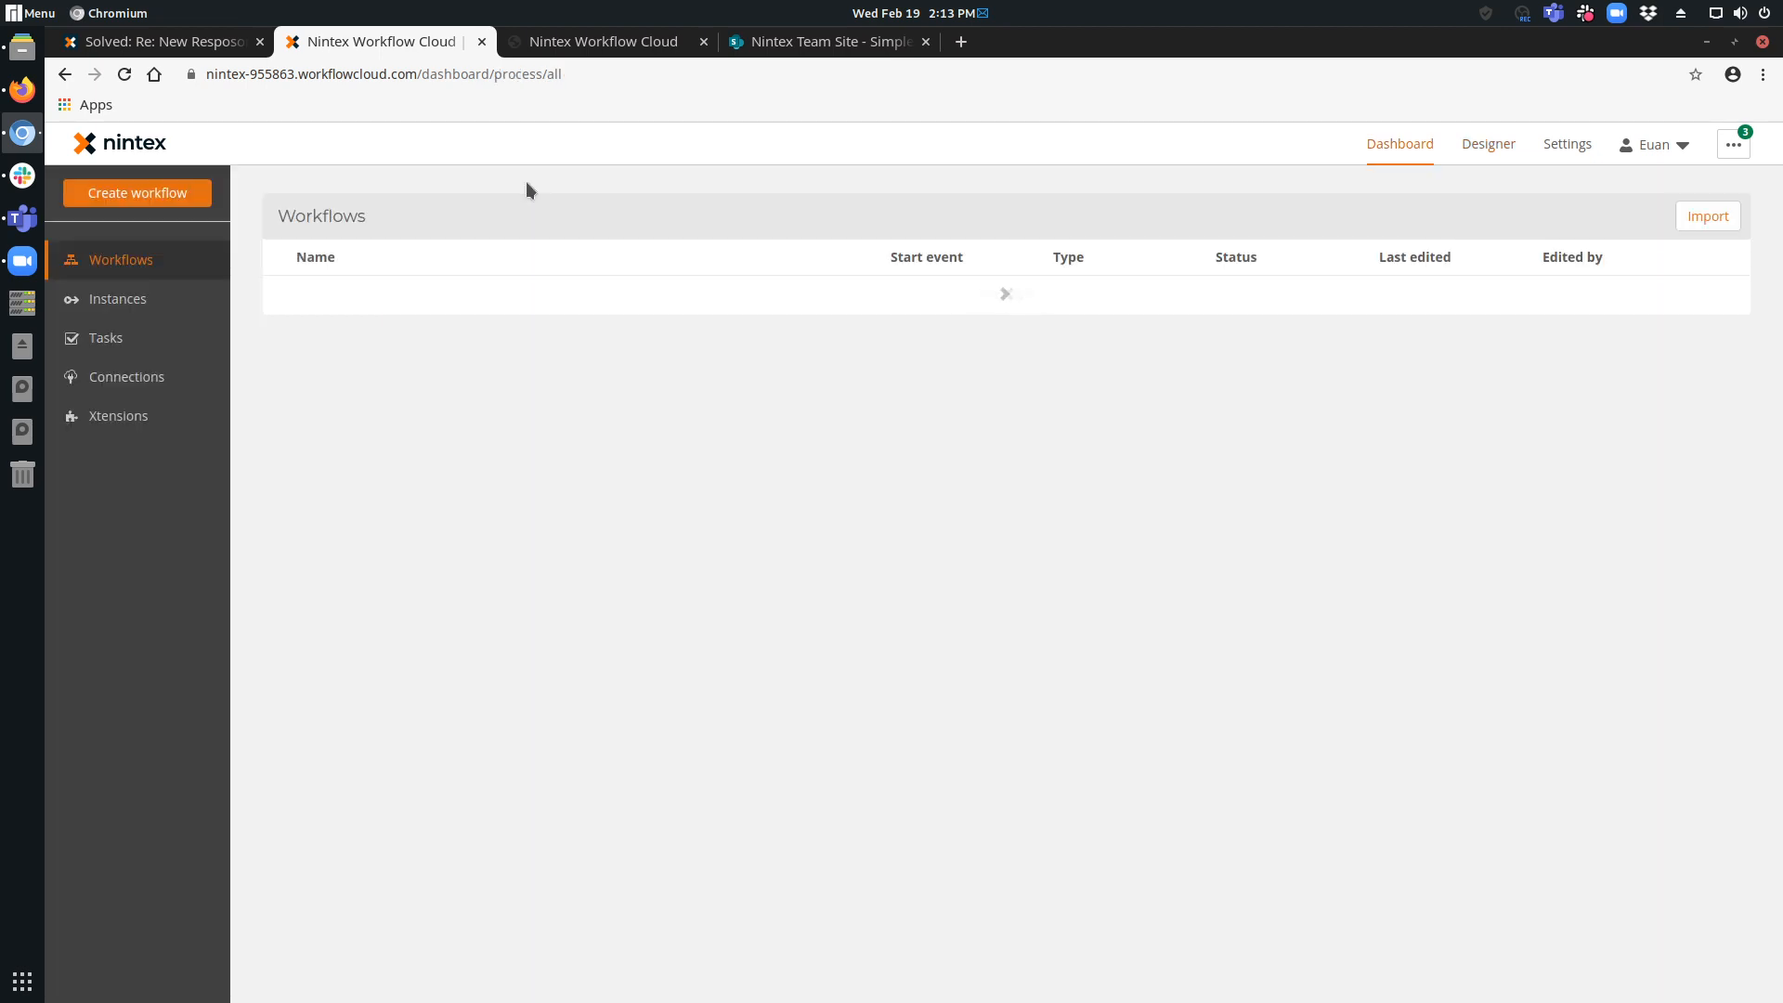
Check the SharePoint Simple List for the submitted item and view the workflow instances in Nintex Workflow Cloud.
left_click(831, 43)
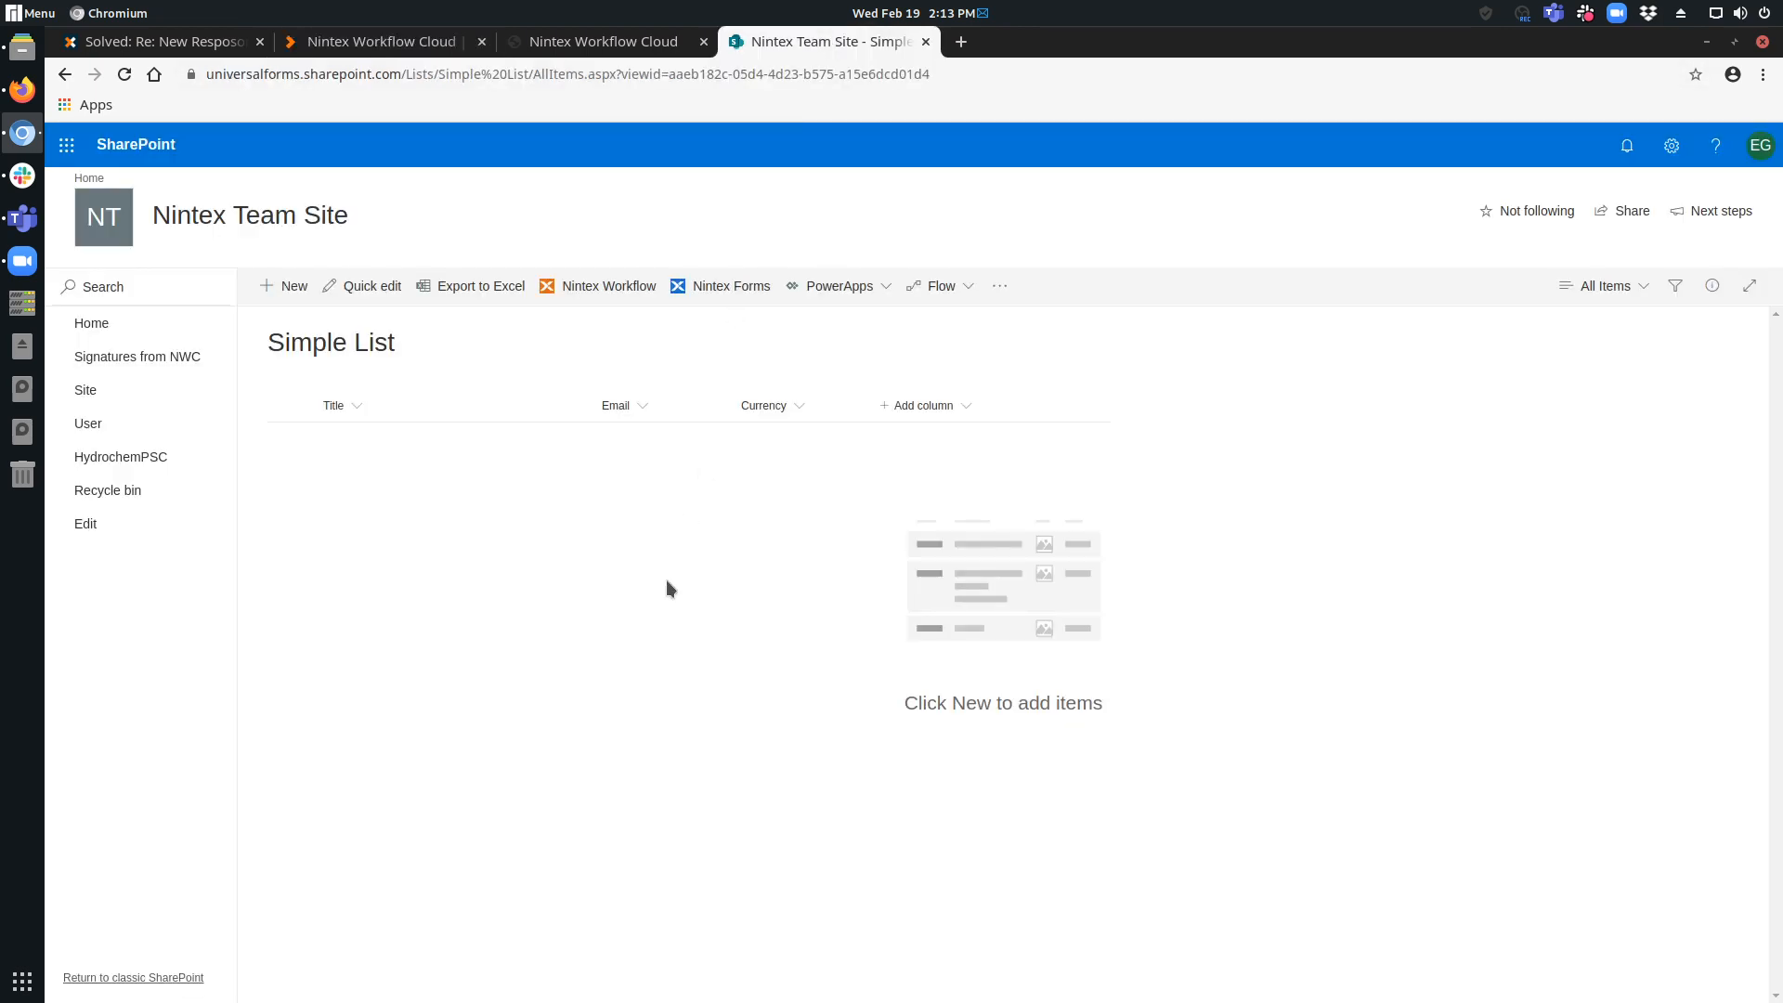
left_click(418, 58)
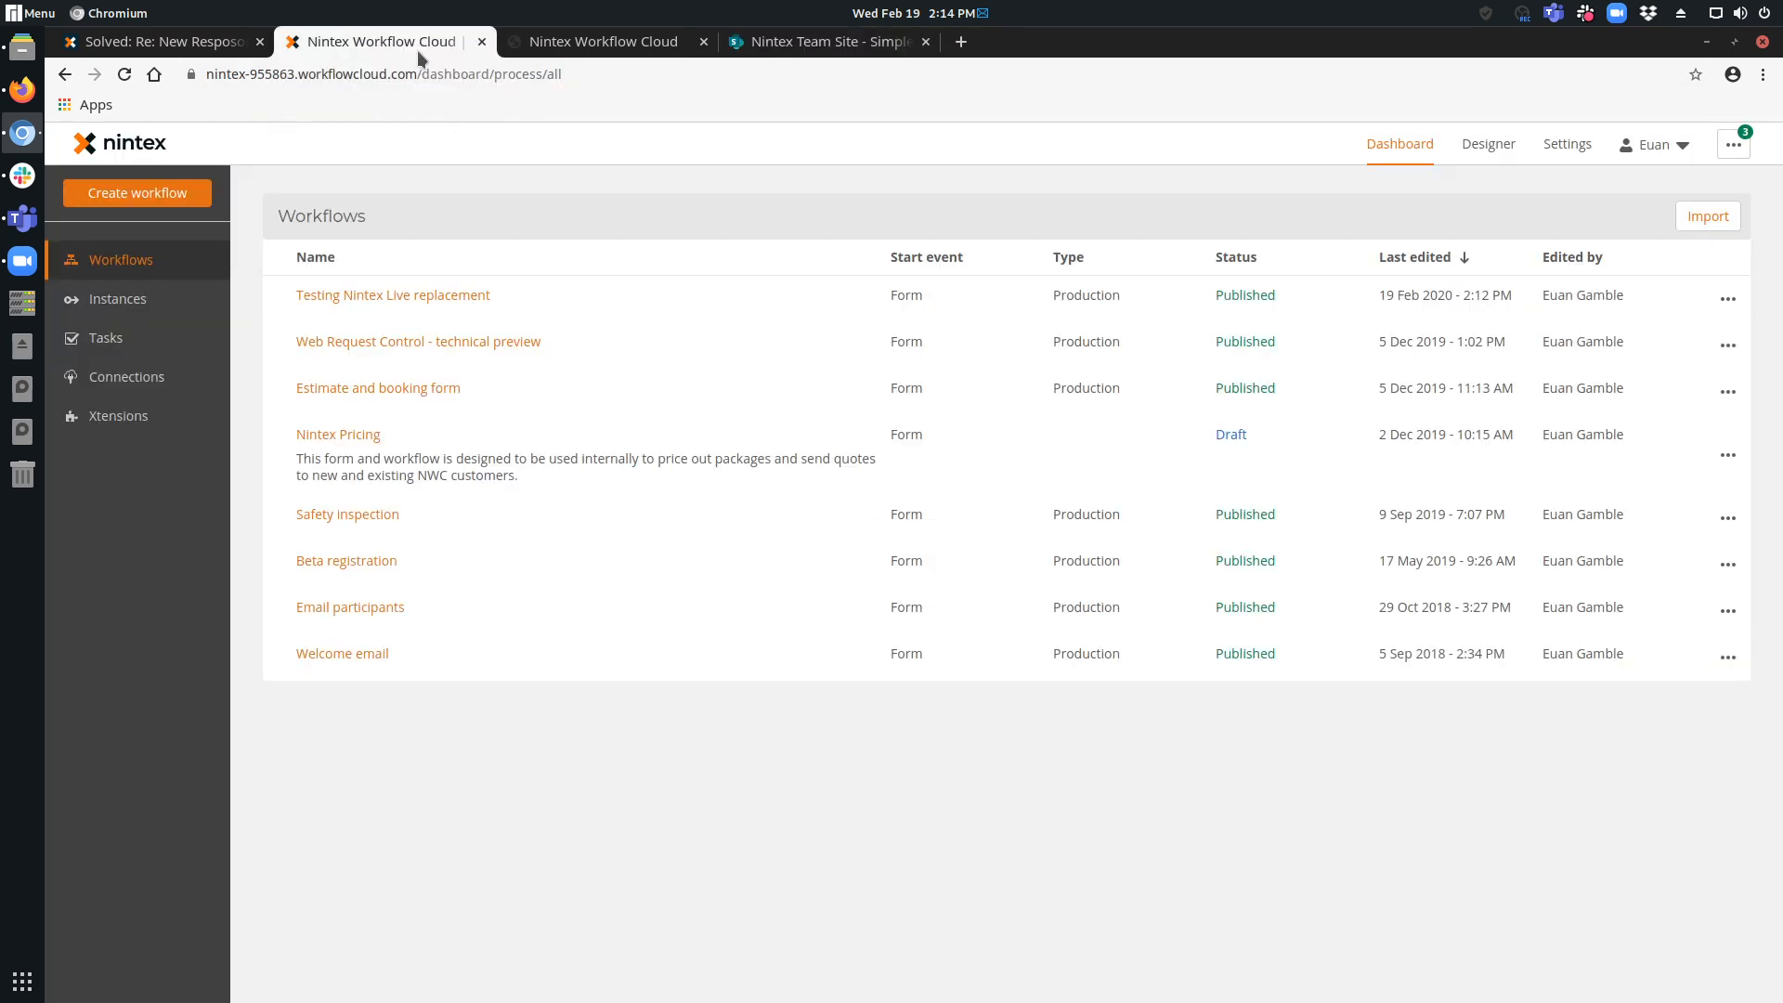
left_click(130, 299)
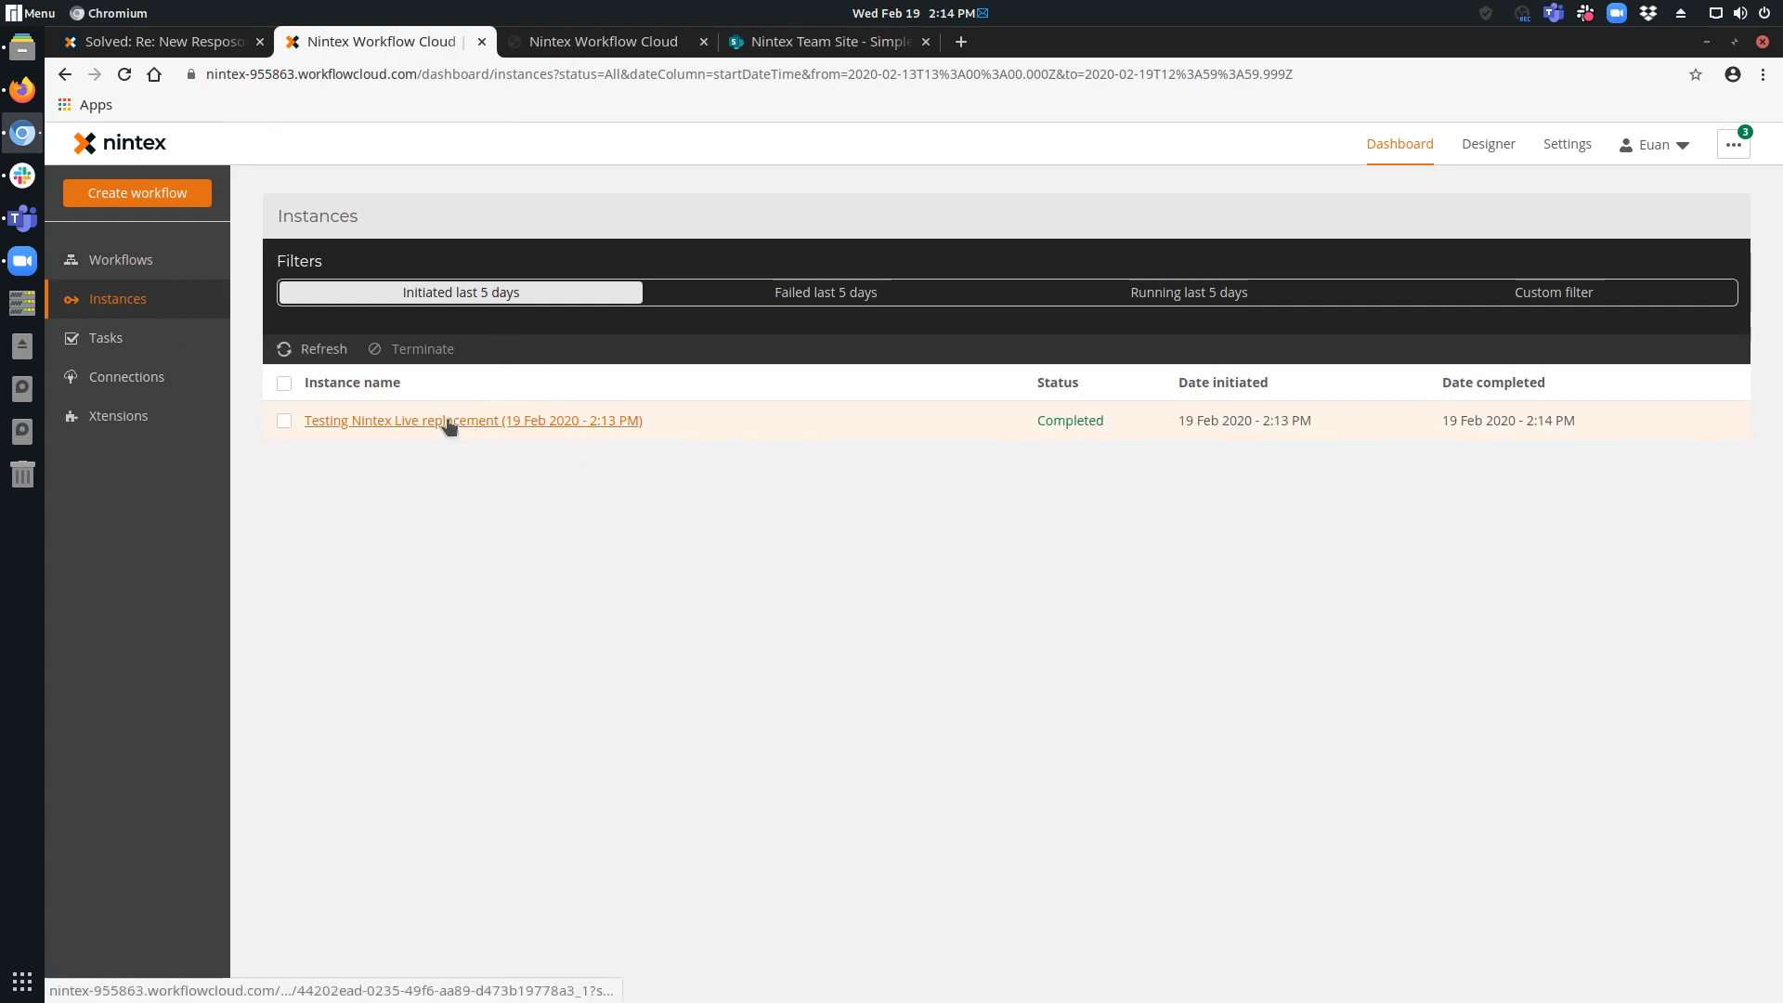
Examine the submitted item's title, email and currency in the SharePoint Simple List and return to the Nintex workflow instances.
left_click(608, 43)
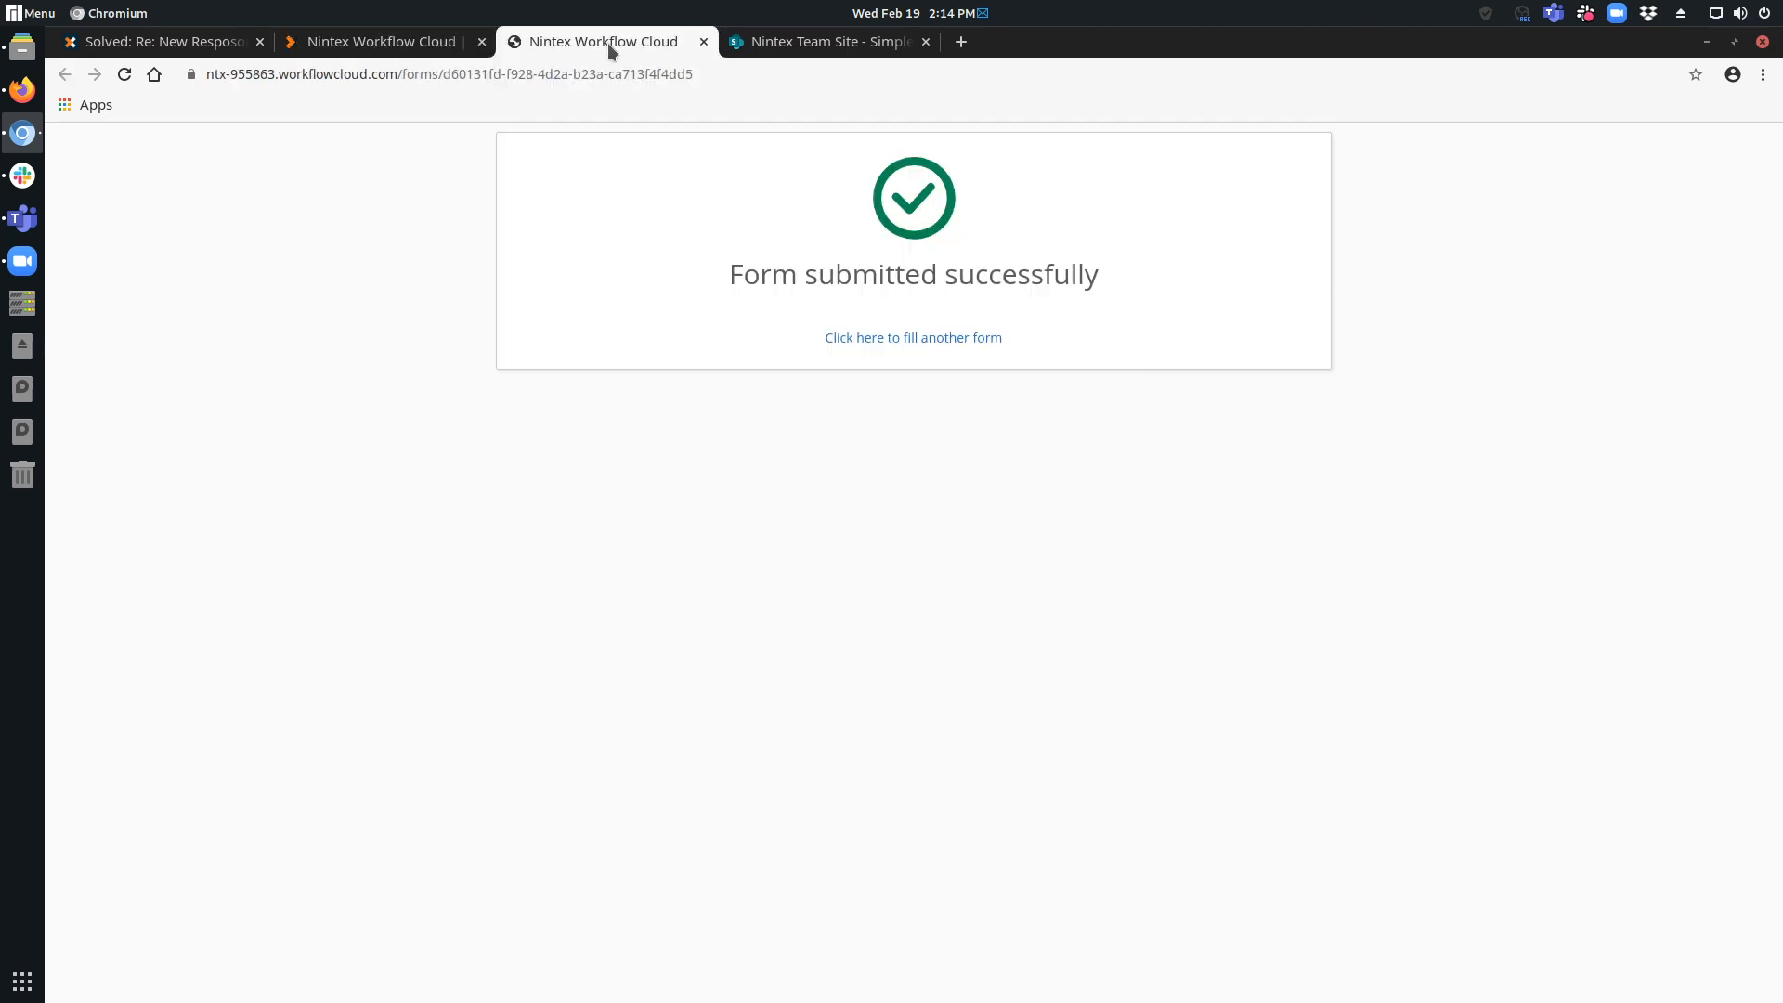
left_click(834, 43)
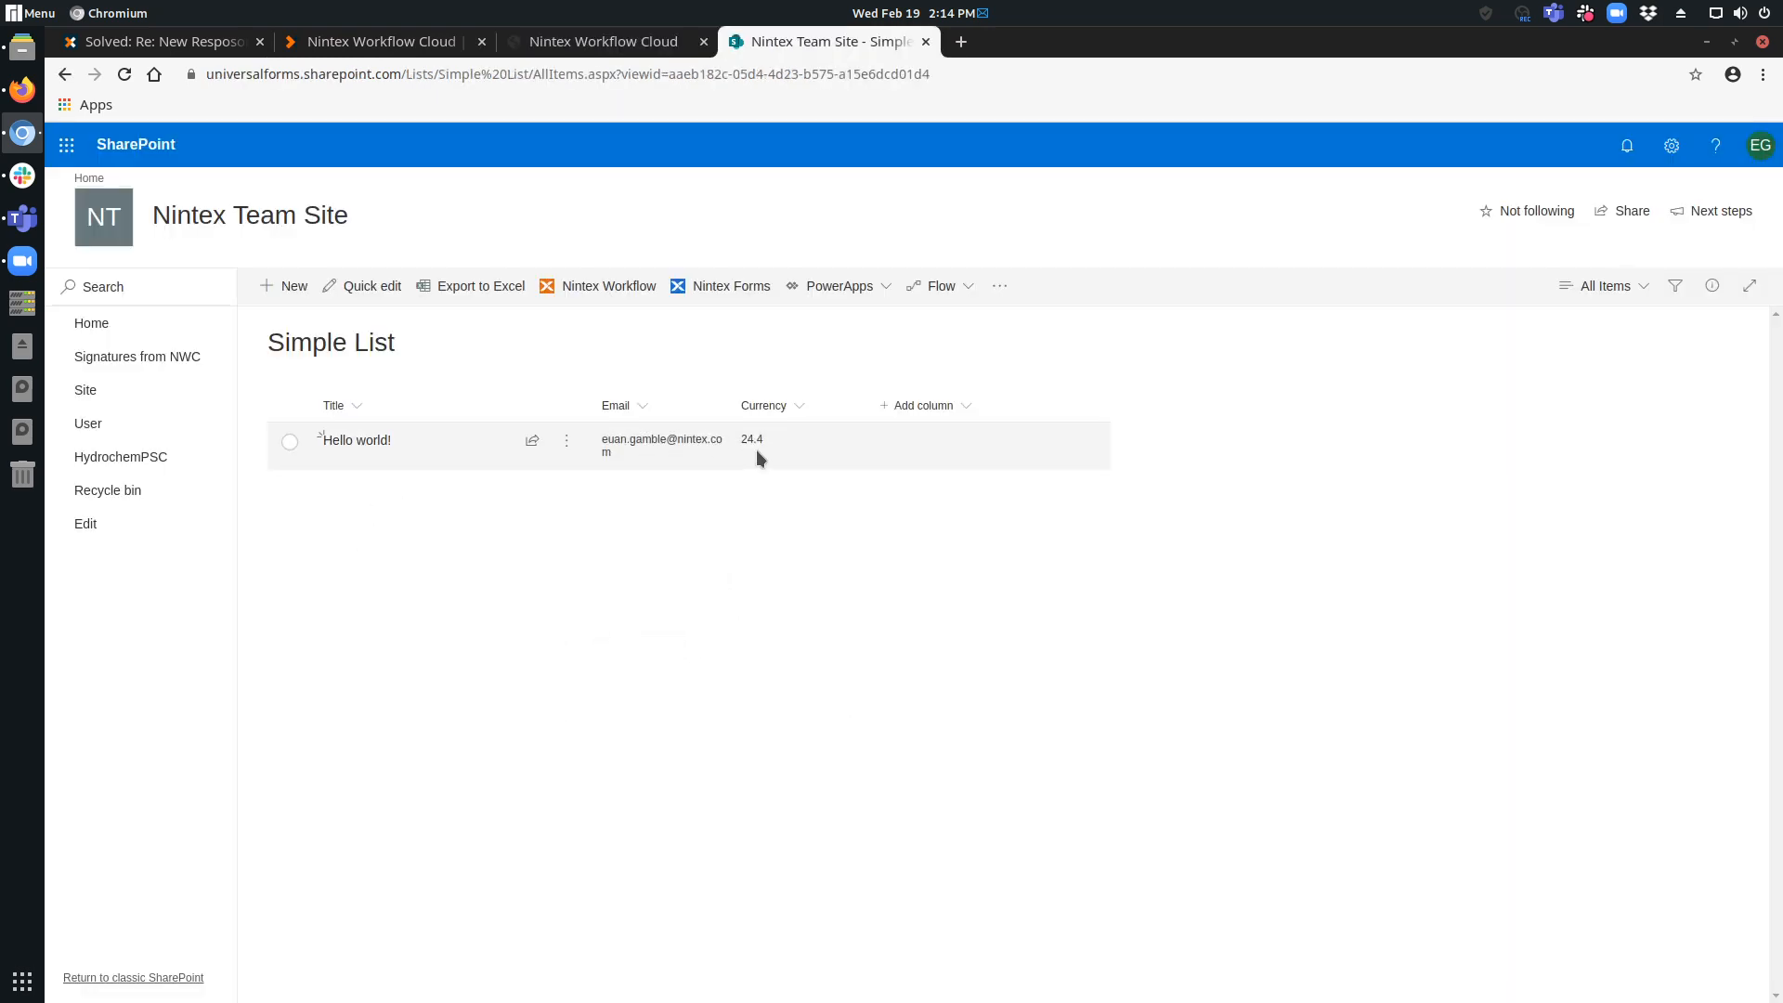
left_click(593, 44)
left_click(406, 54)
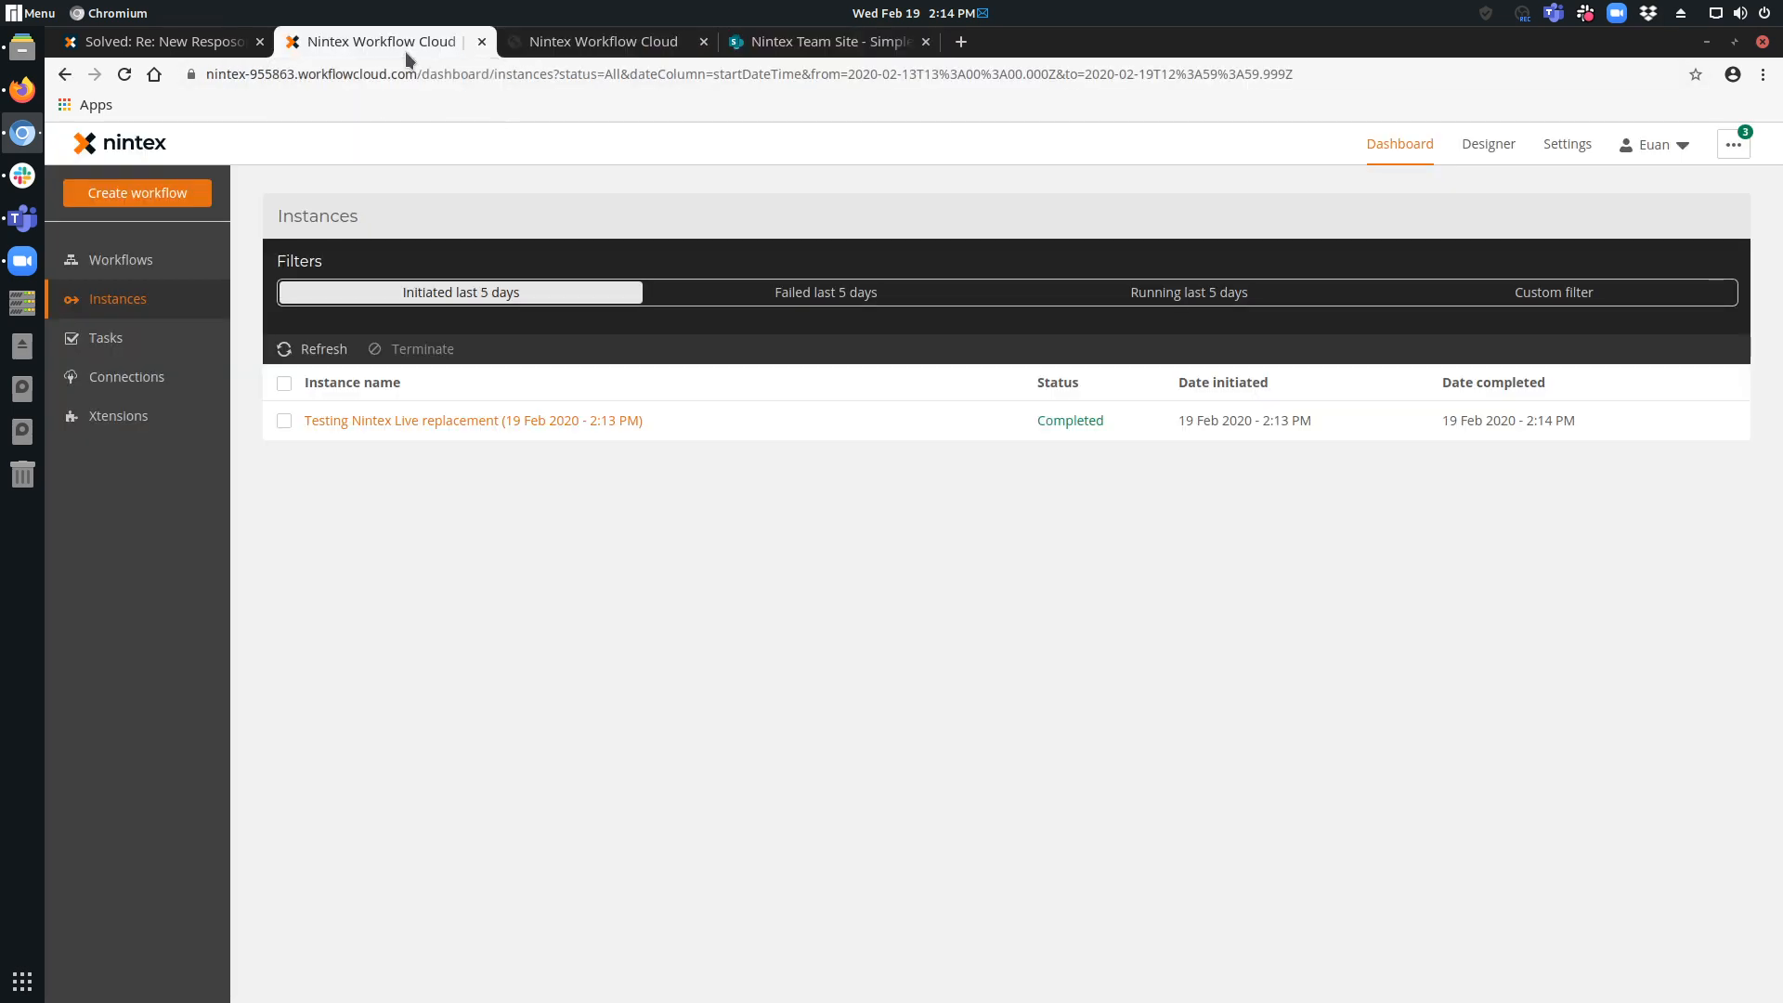